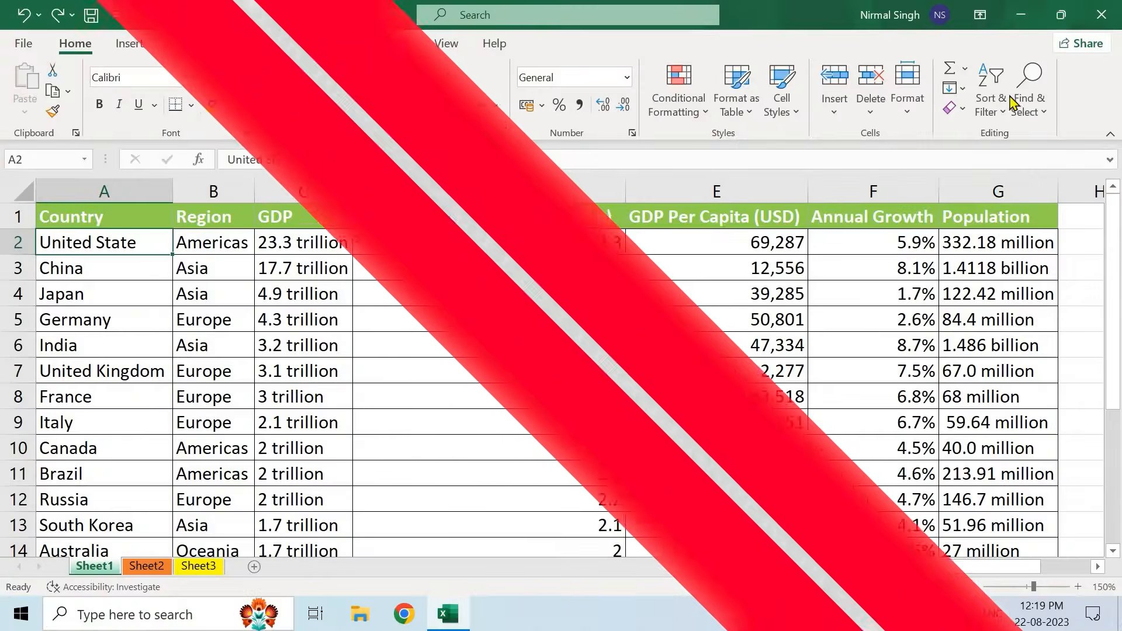
- Glance at the Sort & Filter menu, then check the GDP and Estimated GDP by 2028 columns
click(992, 104)
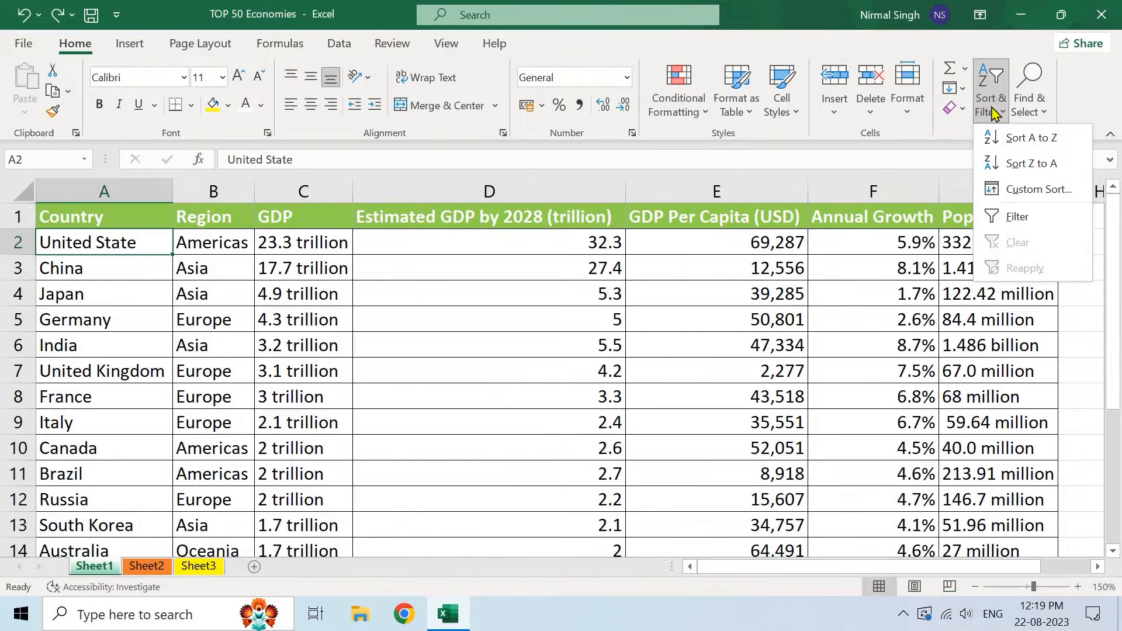
click(290, 268)
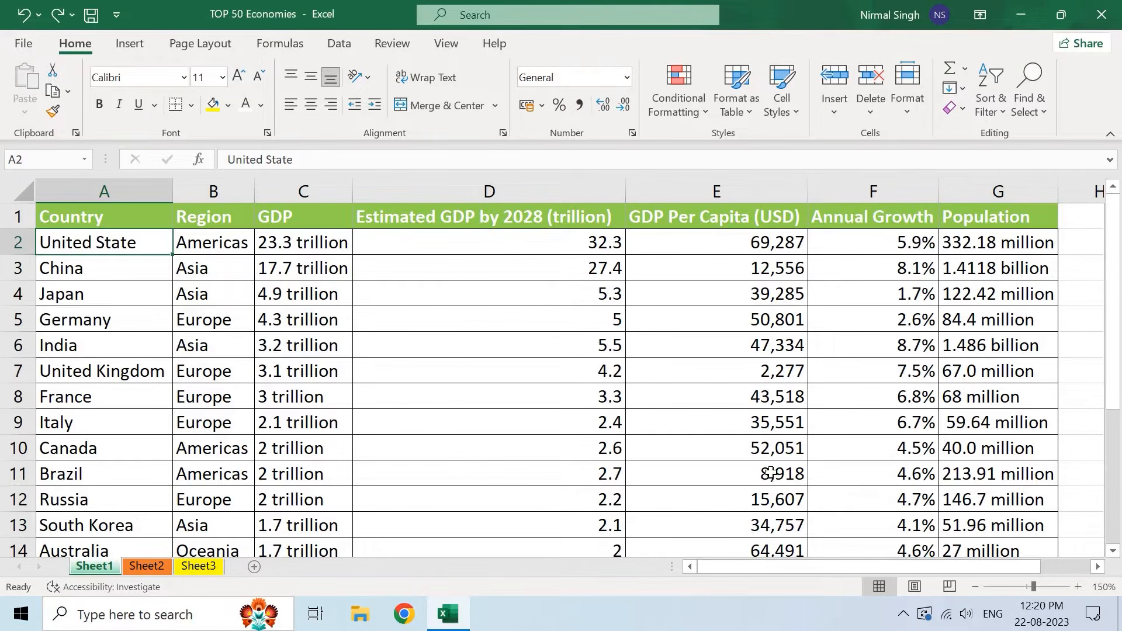
click(315, 193)
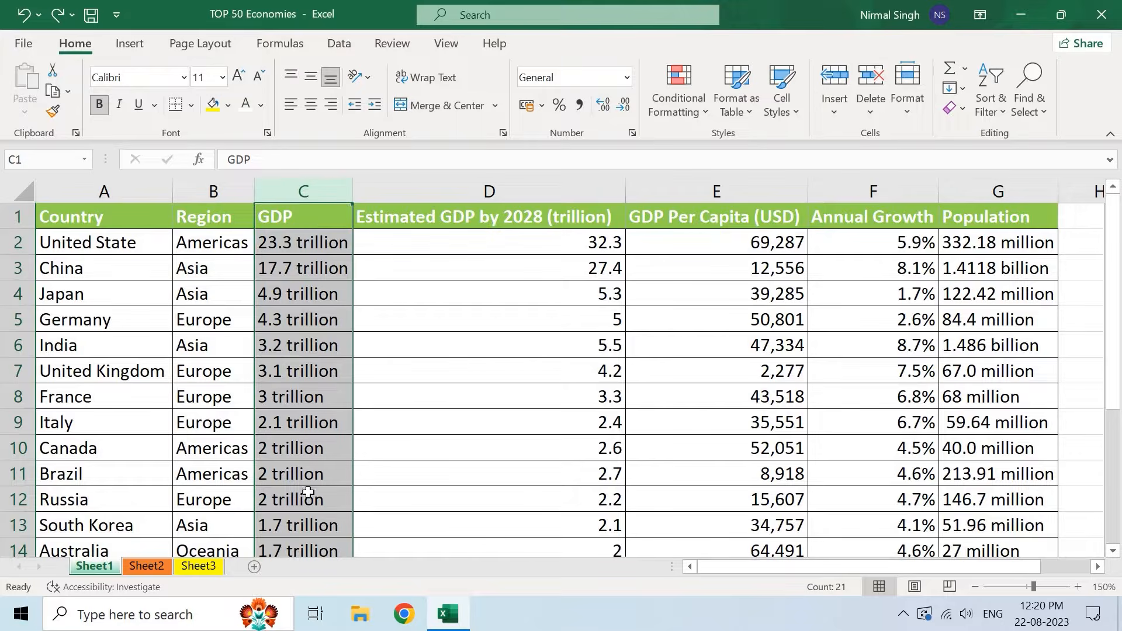
click(315, 235)
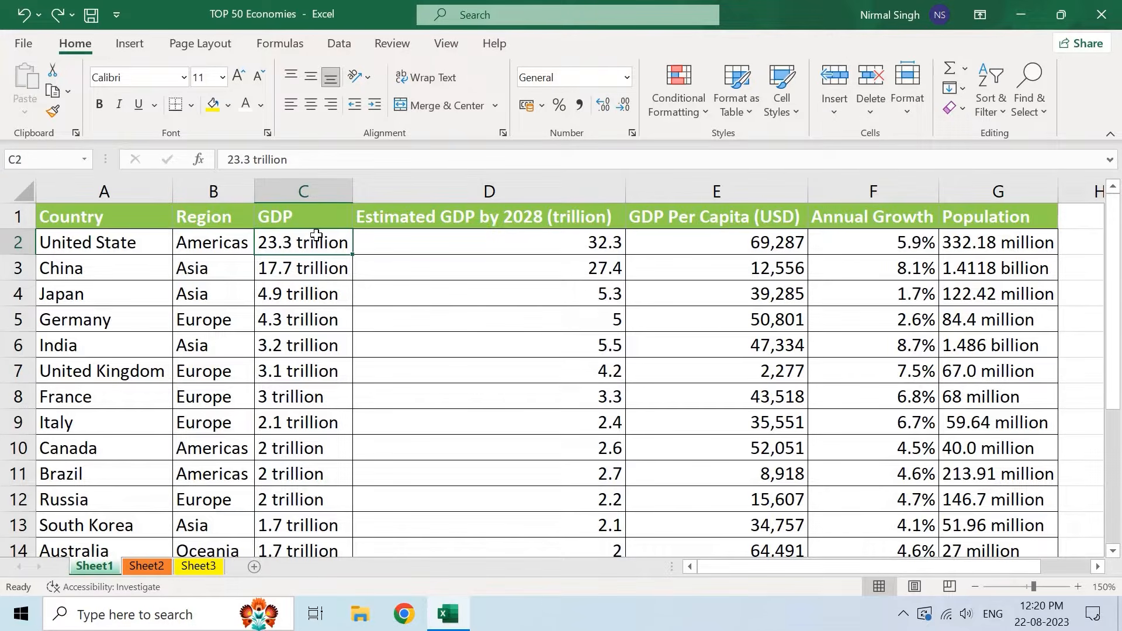
click(432, 218)
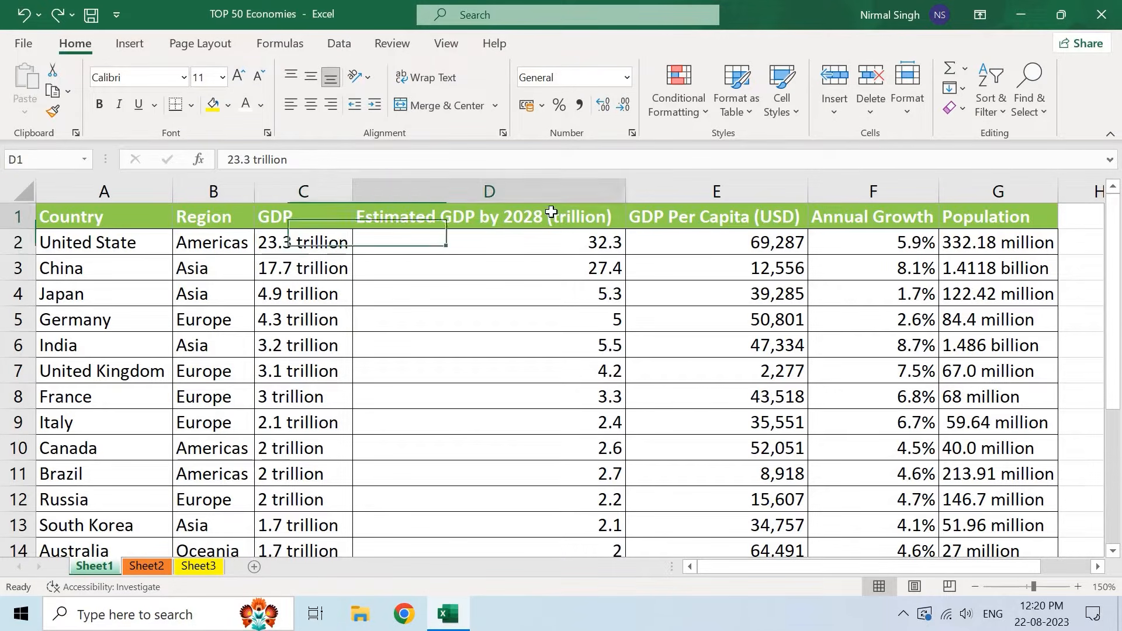
click(558, 192)
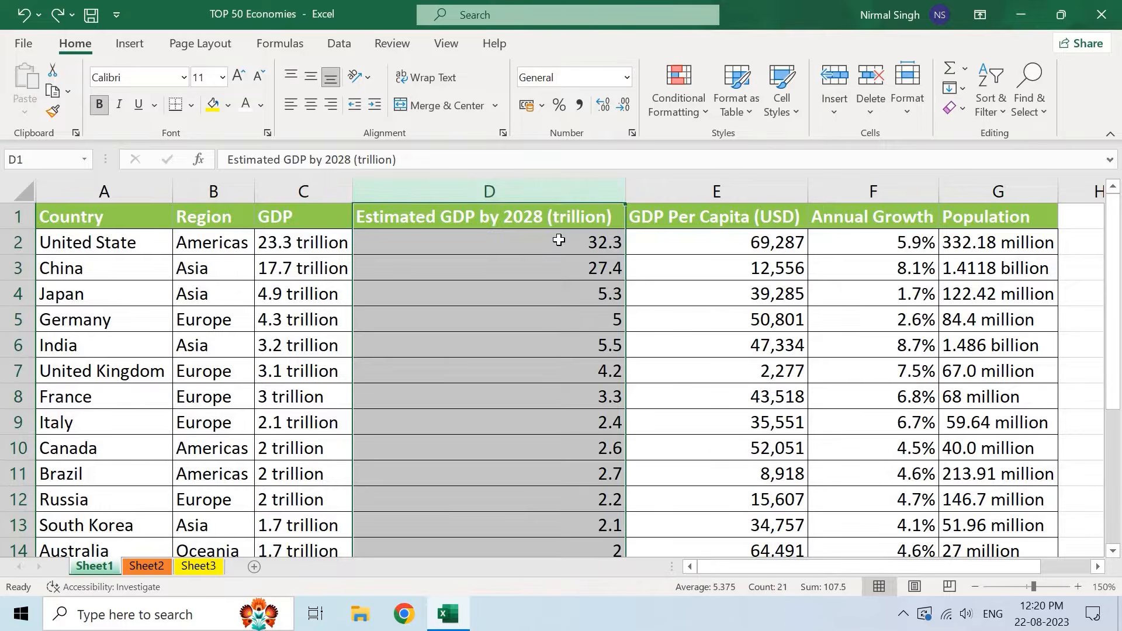
click(559, 242)
- Select and deselect the GDP Per Capita, Annual Growth and Population columns in turn
click(719, 186)
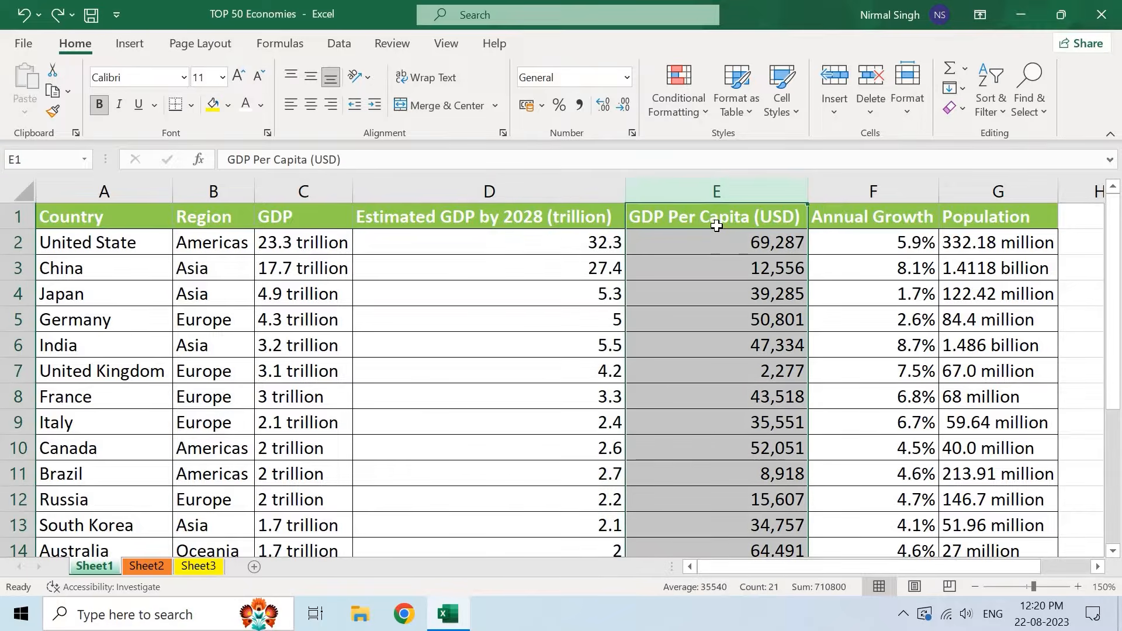
click(716, 227)
click(844, 192)
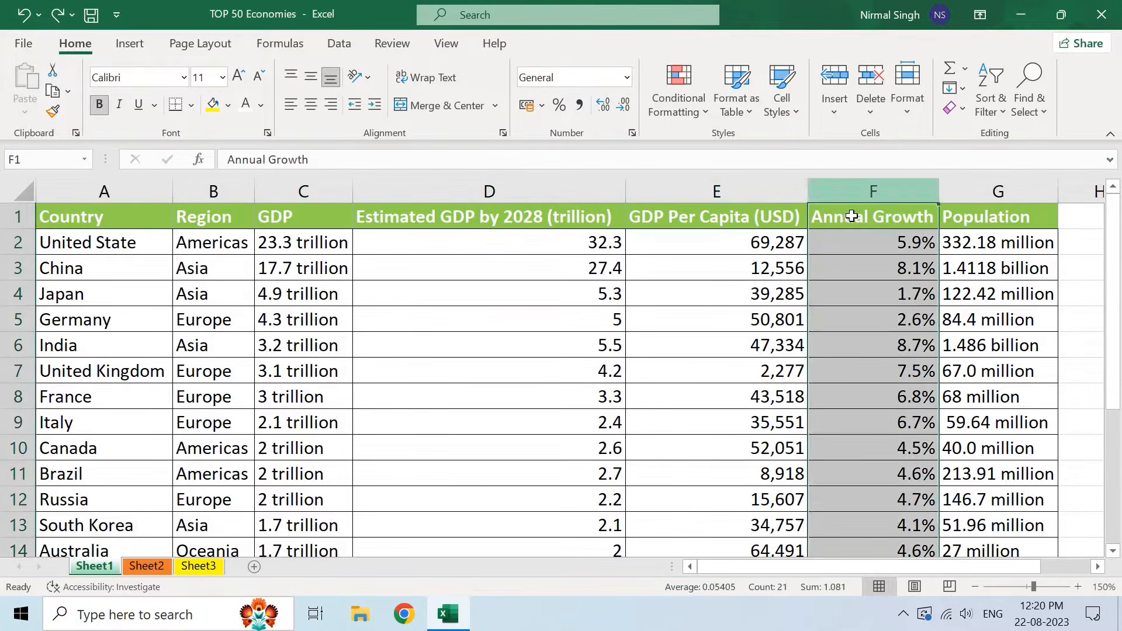
click(851, 218)
click(1028, 185)
click(1005, 216)
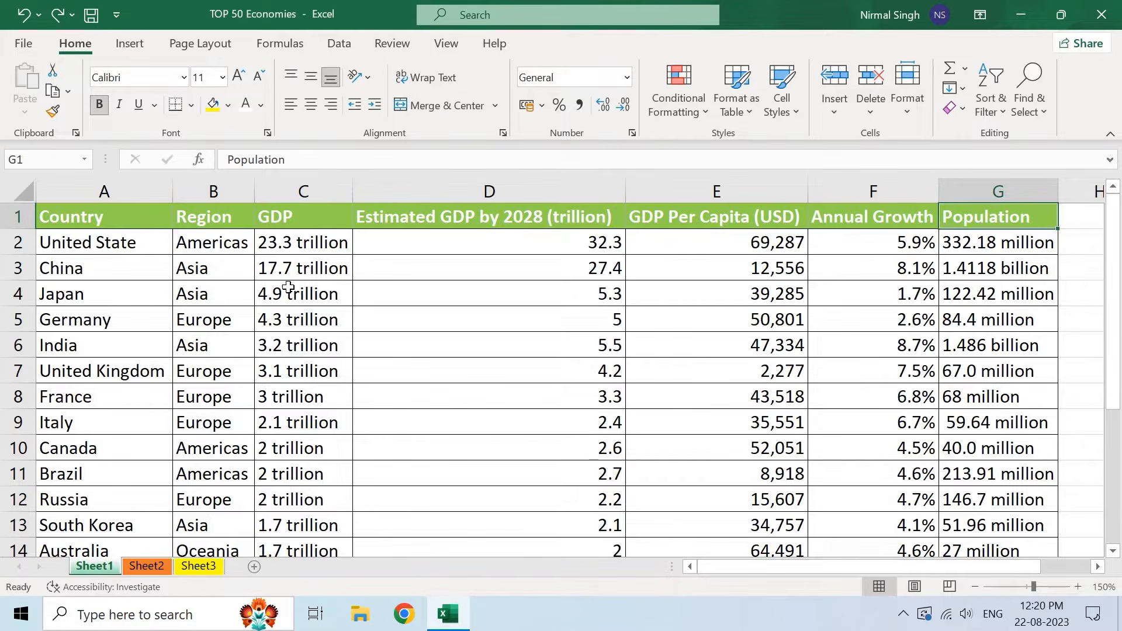
- Revisit the first country row, scroll the data, and select the entire Country column A
click(124, 245)
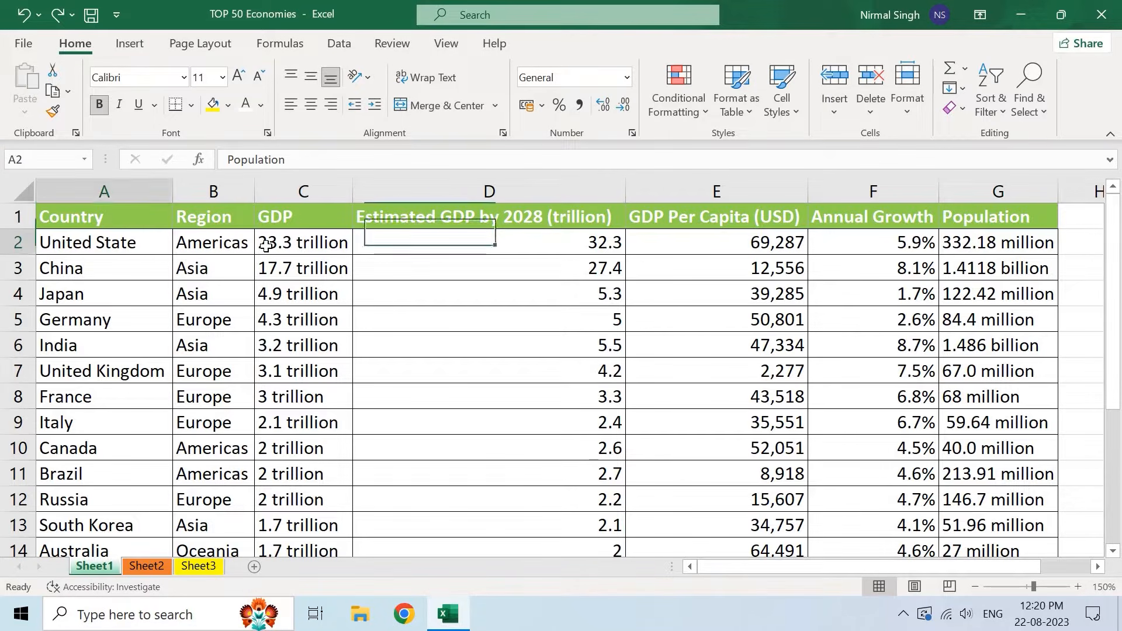
key(Right)
key(Right)
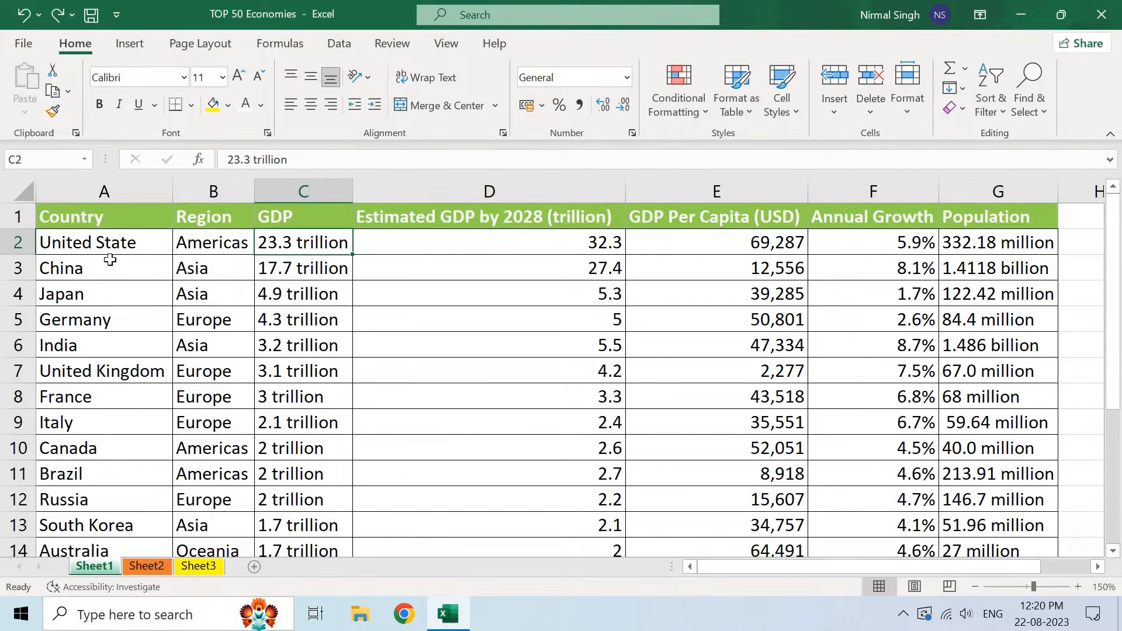
click(103, 192)
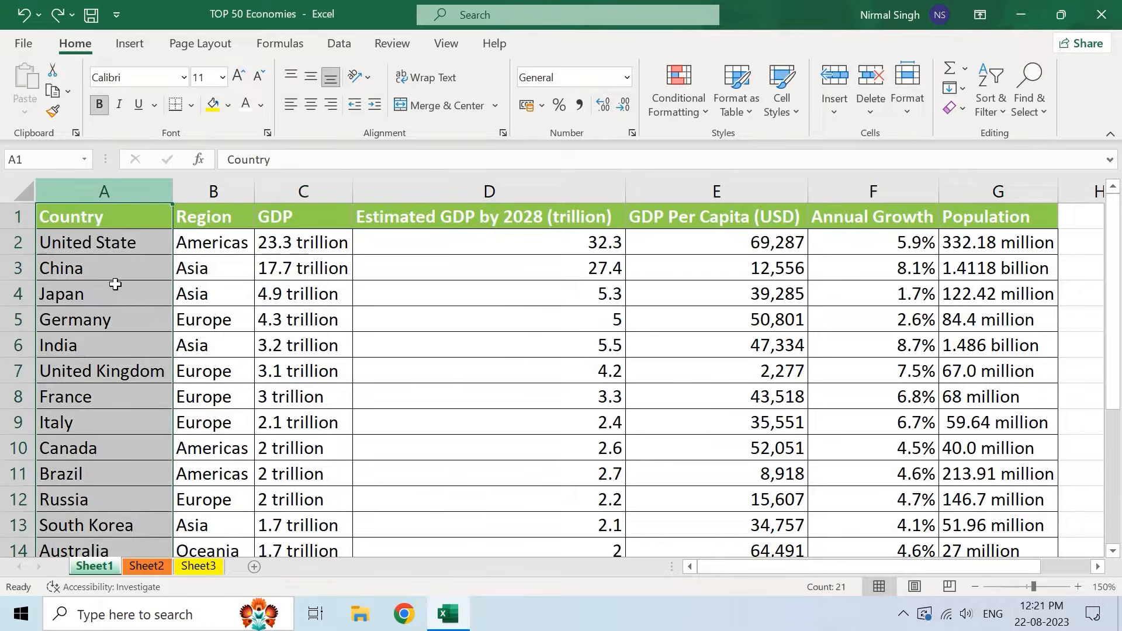
click(103, 246)
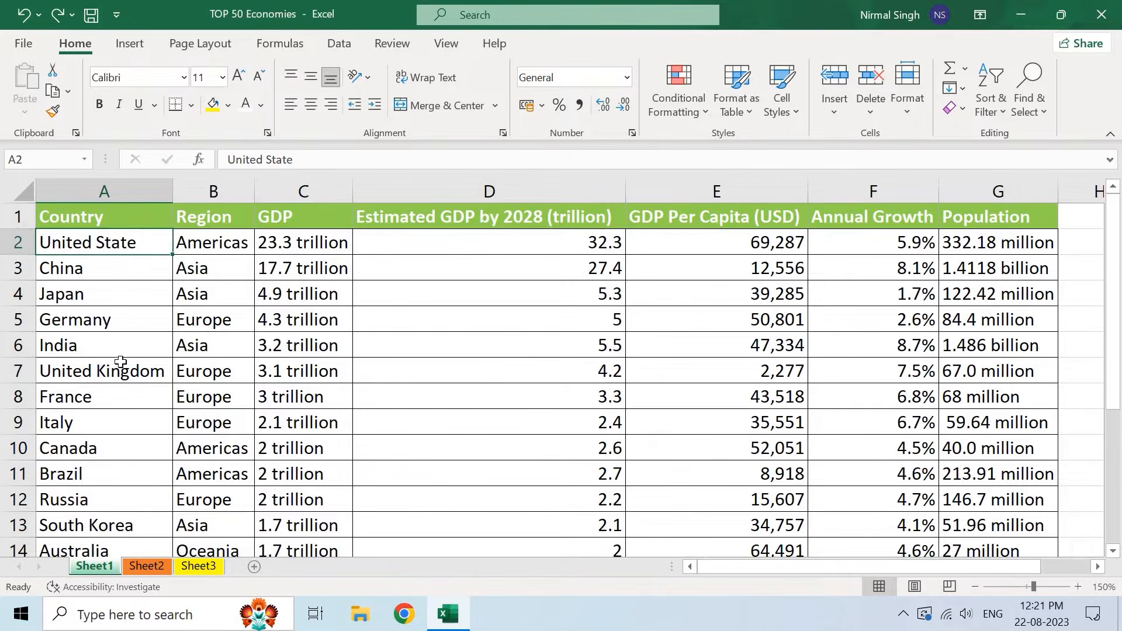
scroll(138, 480, down, 3)
scroll(138, 480, down, 1)
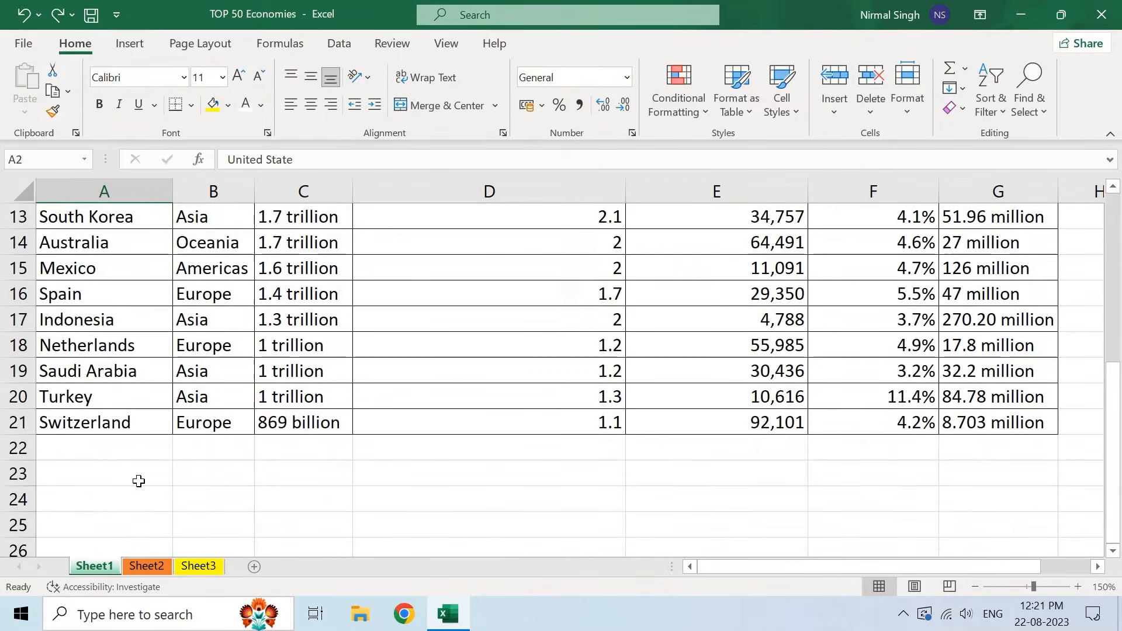
scroll(138, 478, up, 4)
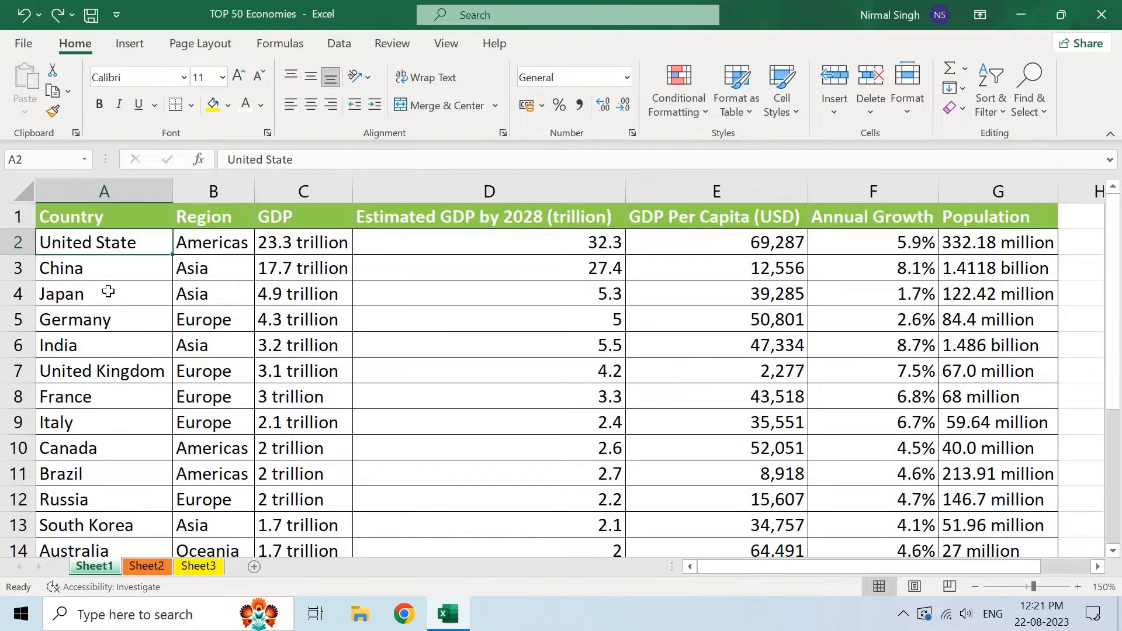
click(107, 187)
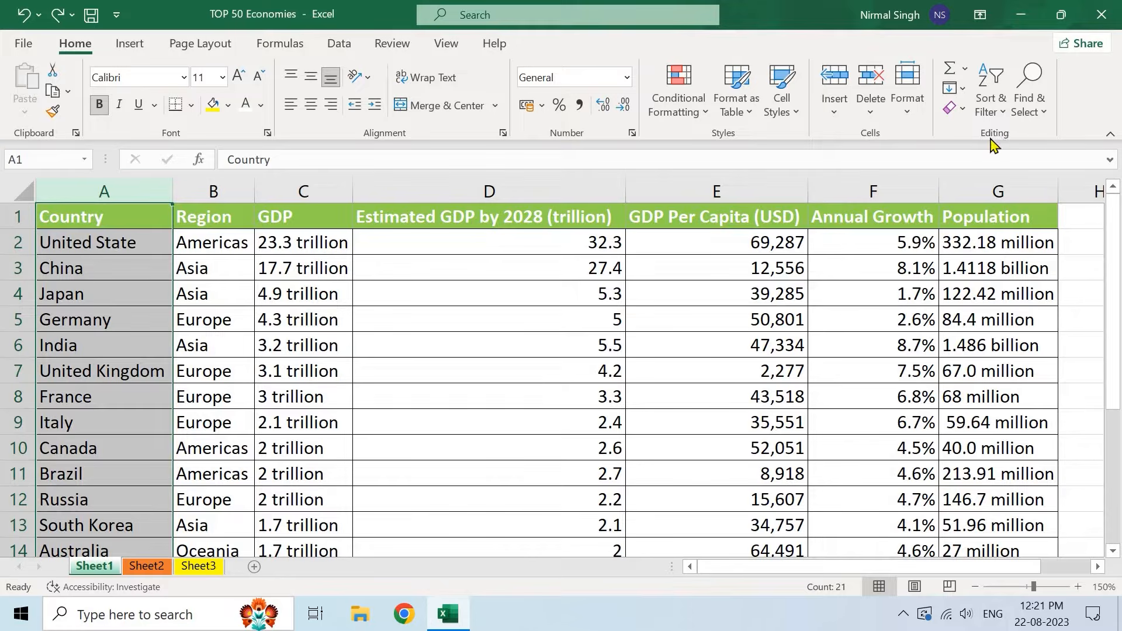
- Browse the Sort & Filter menu and the Data tab tools before returning to Home
click(991, 102)
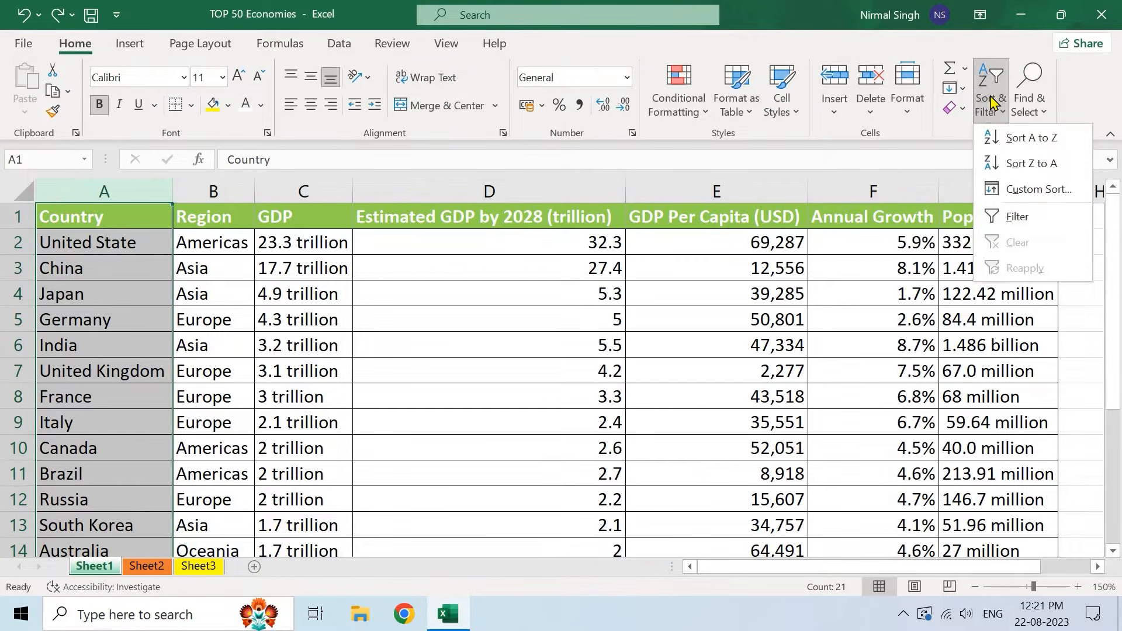
click(991, 103)
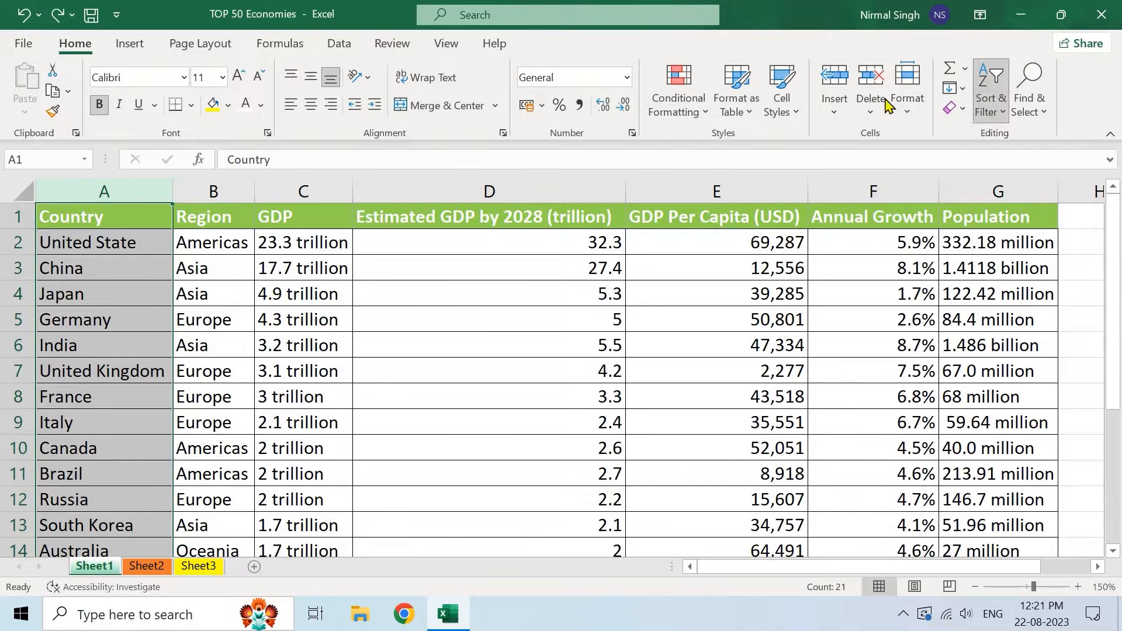
click(341, 50)
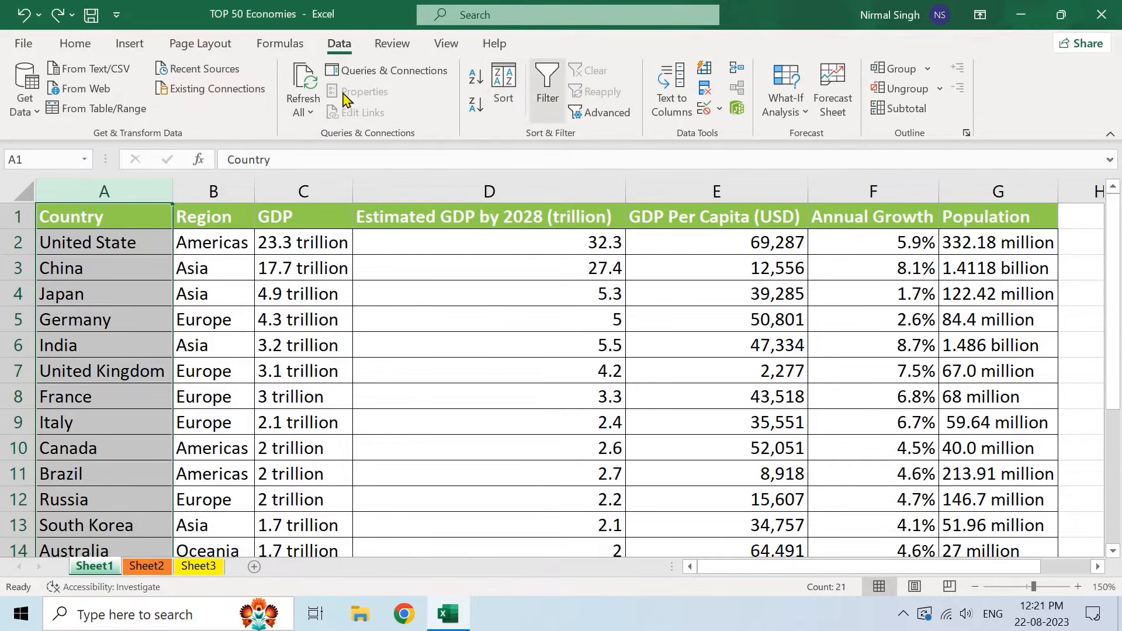
click(82, 44)
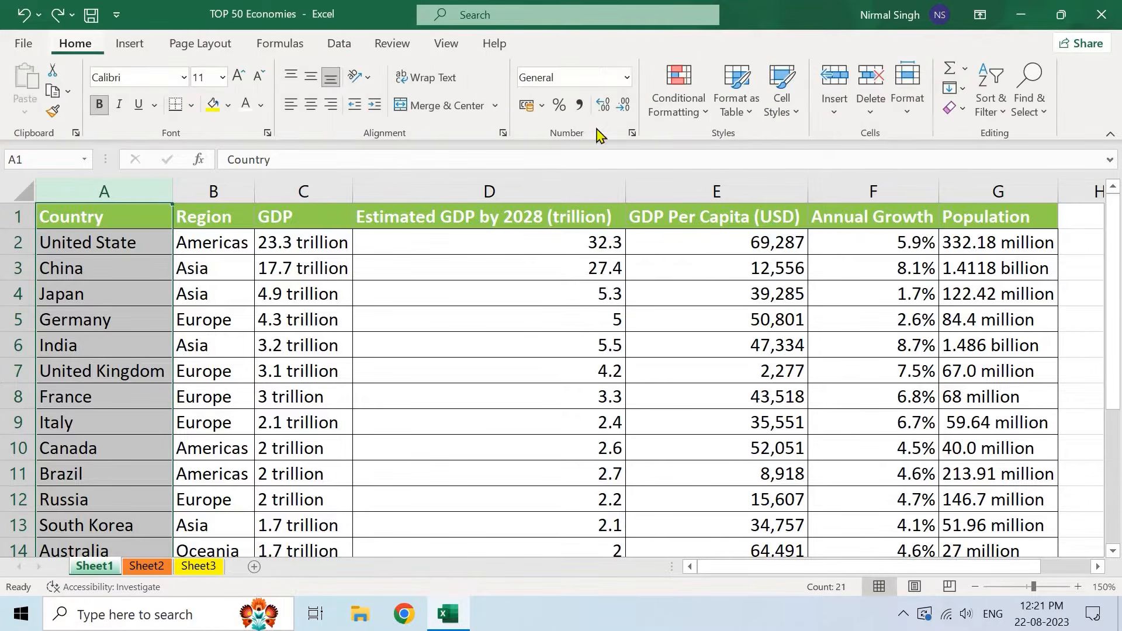
- Sort A to Z with Expand the selection, so whole rows follow their countries
click(994, 103)
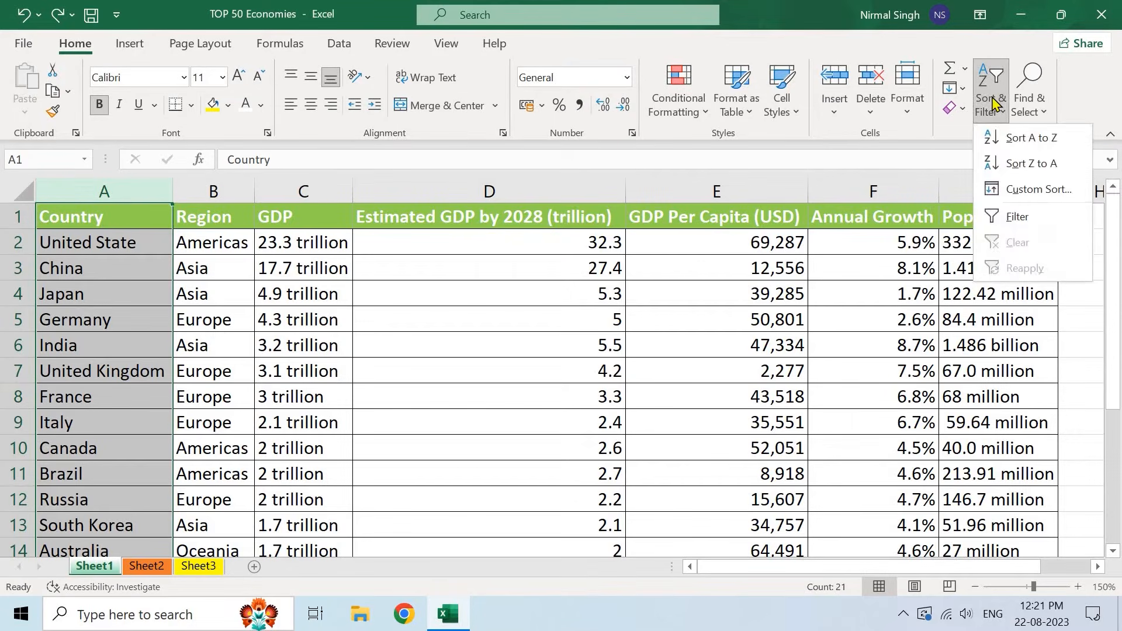
click(1044, 145)
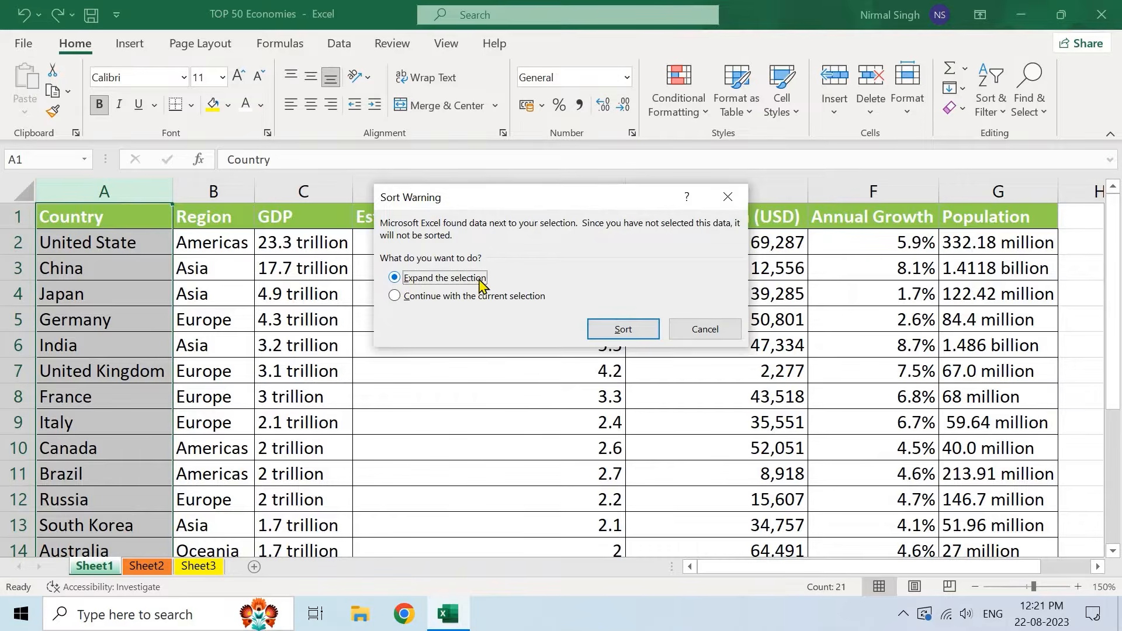
click(422, 297)
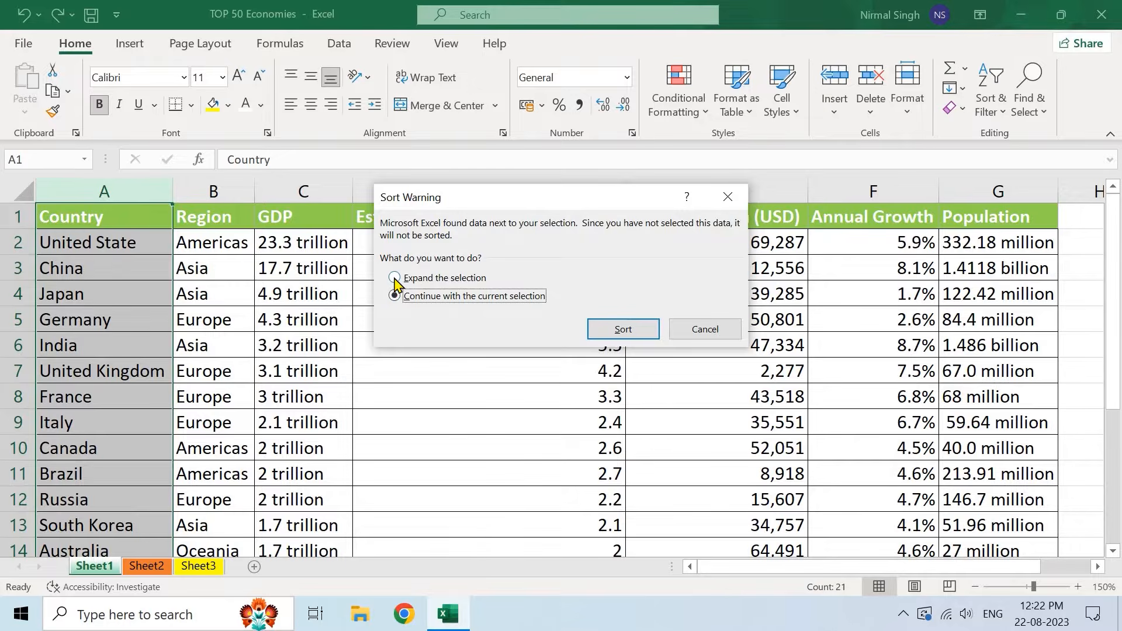
click(454, 284)
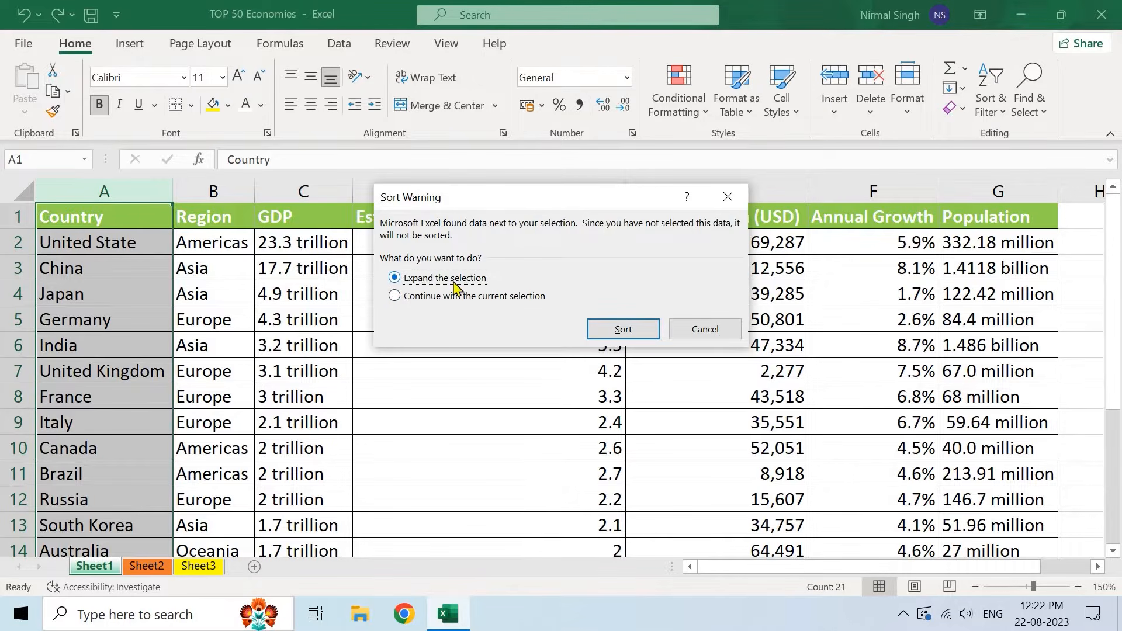
click(621, 327)
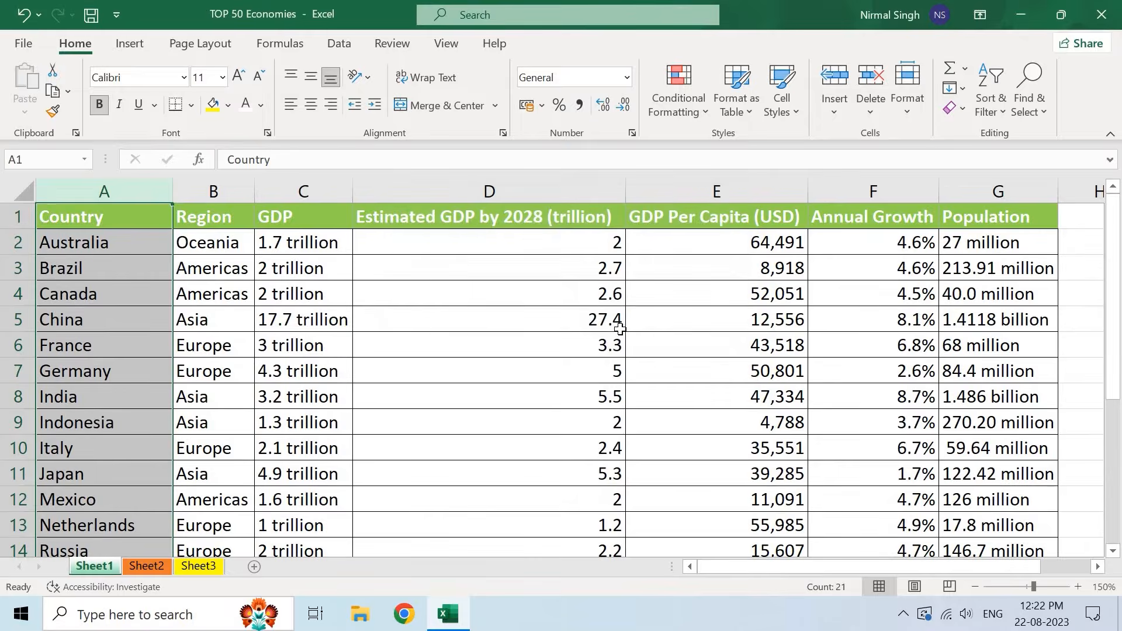
- Check the Australia row (Oceania, its GDP) in the sorted table, then undo the sort with Ctrl+Z
click(177, 242)
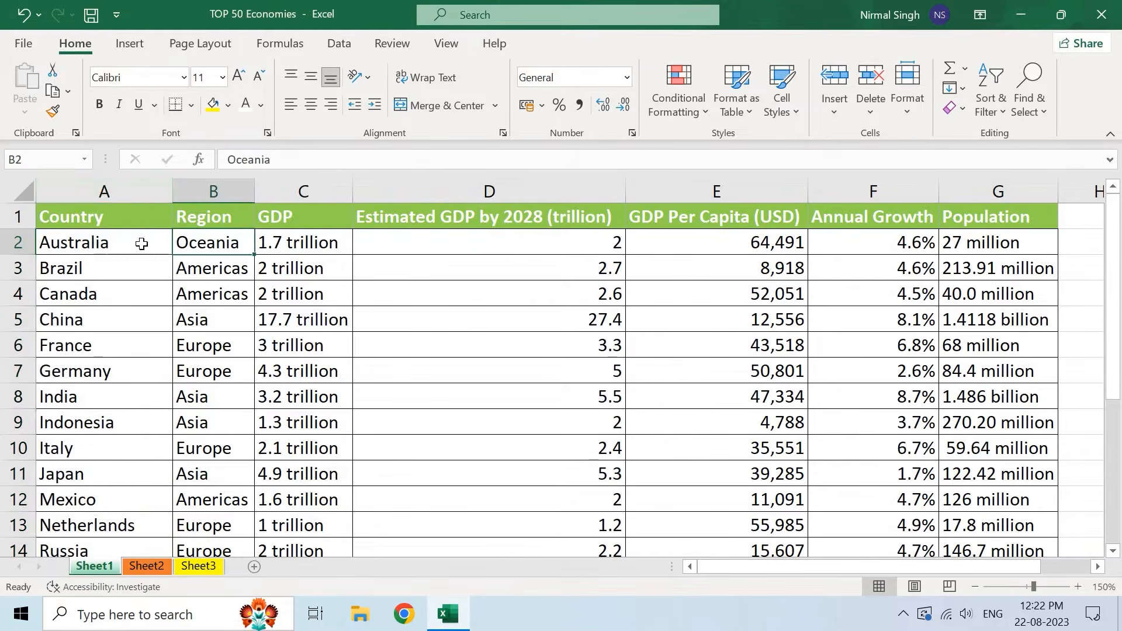
click(100, 243)
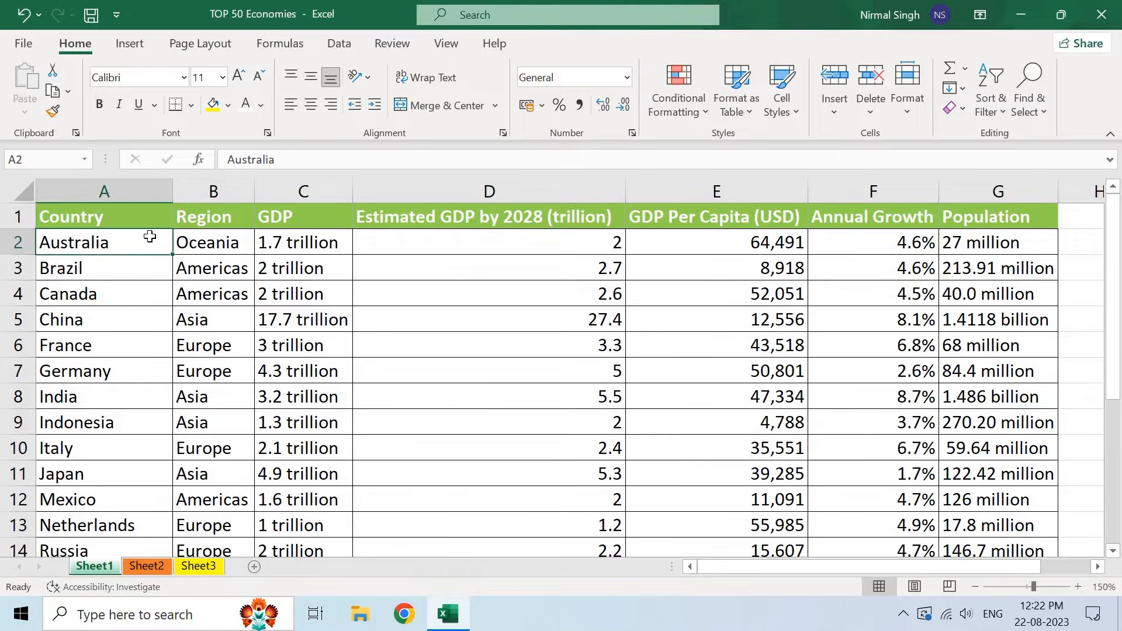
click(201, 220)
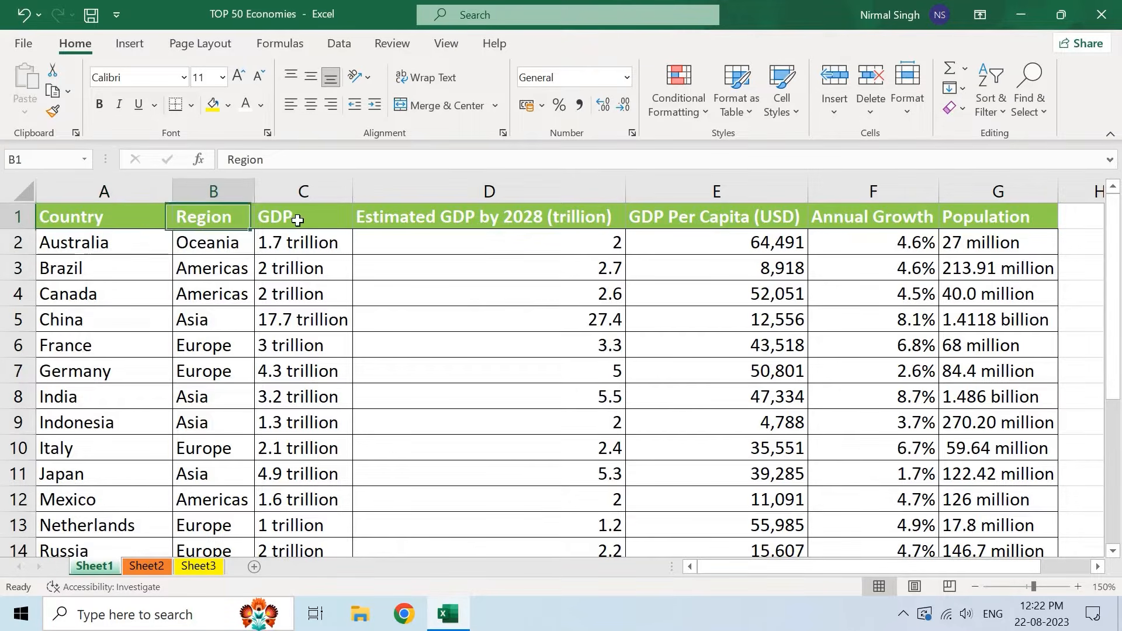
click(275, 217)
click(485, 217)
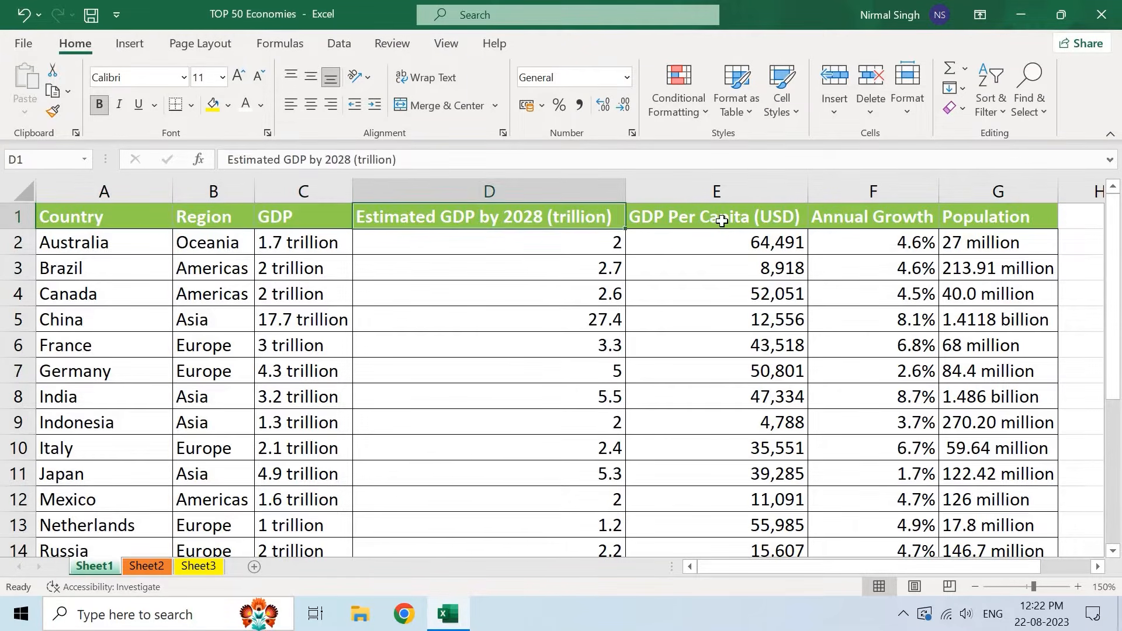
click(772, 225)
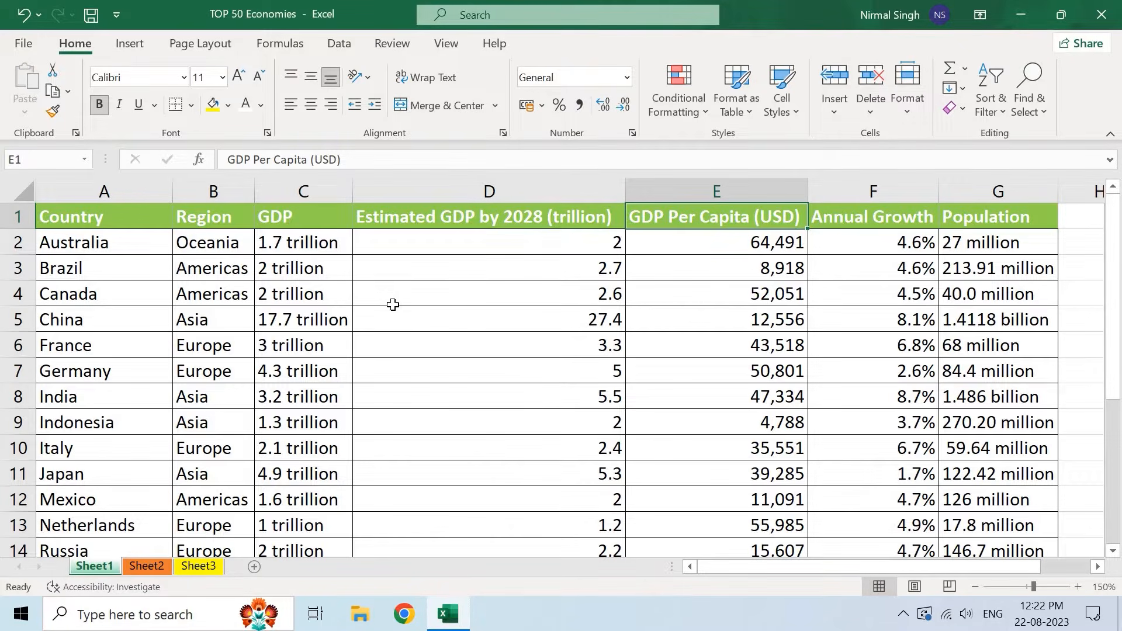
click(116, 244)
click(225, 245)
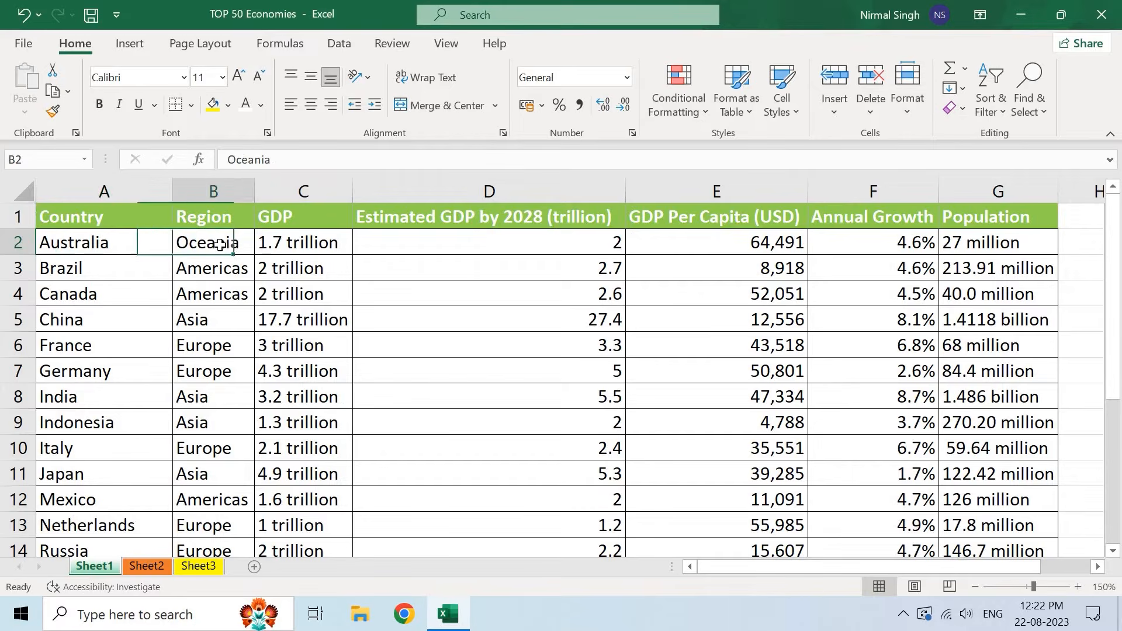
click(260, 245)
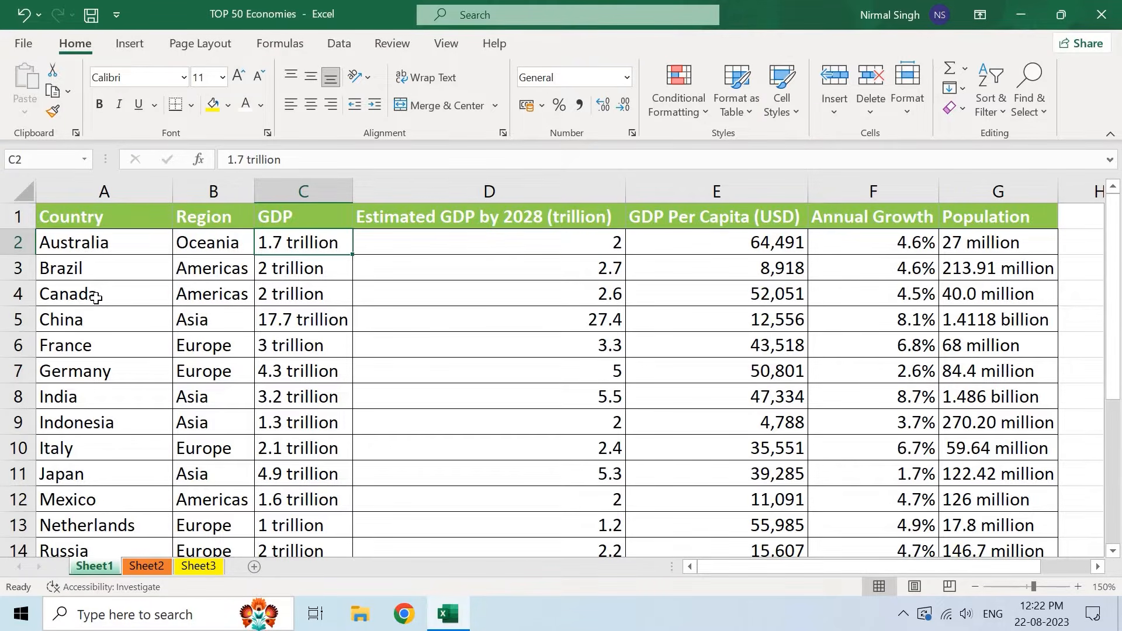
click(99, 257)
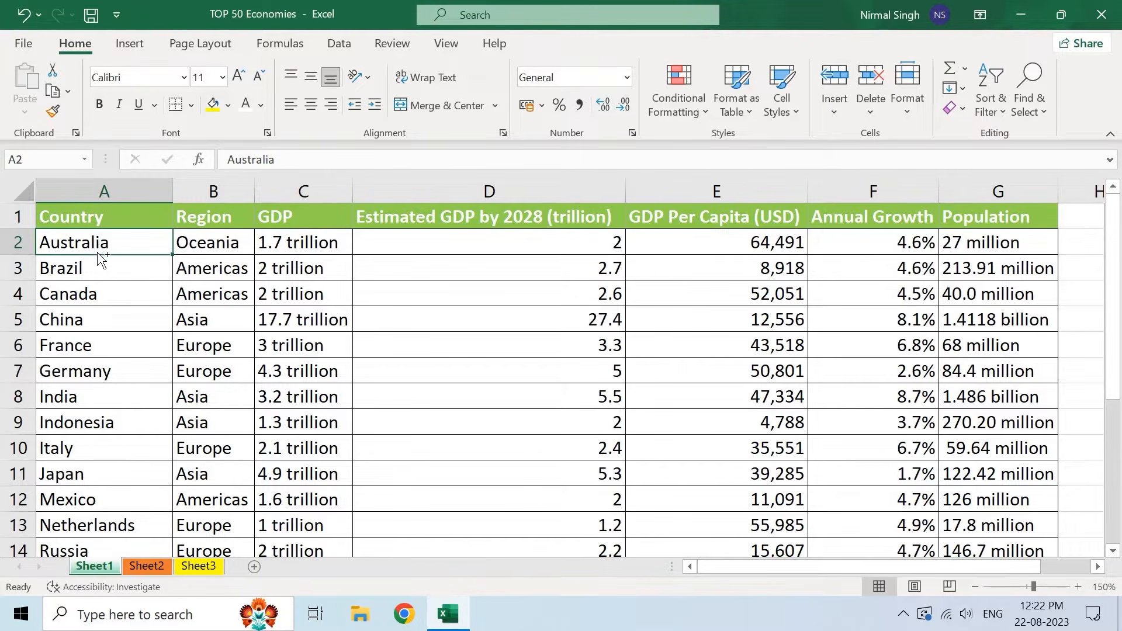
key(ctrl+z)
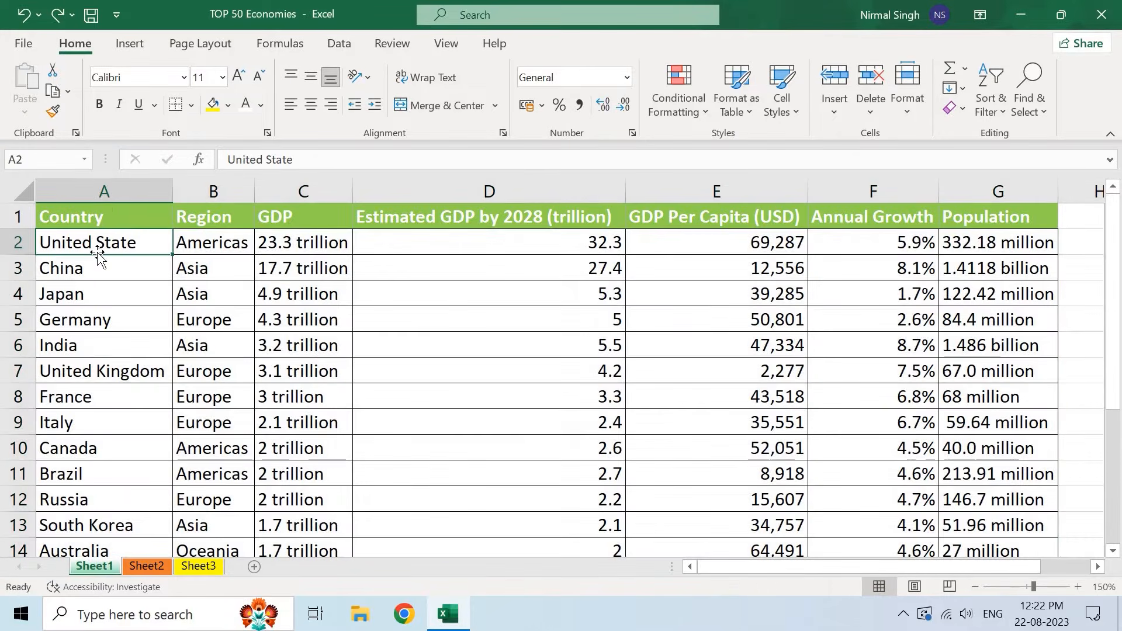
- Sort column A from A to Z using Continue with the current selection
click(106, 192)
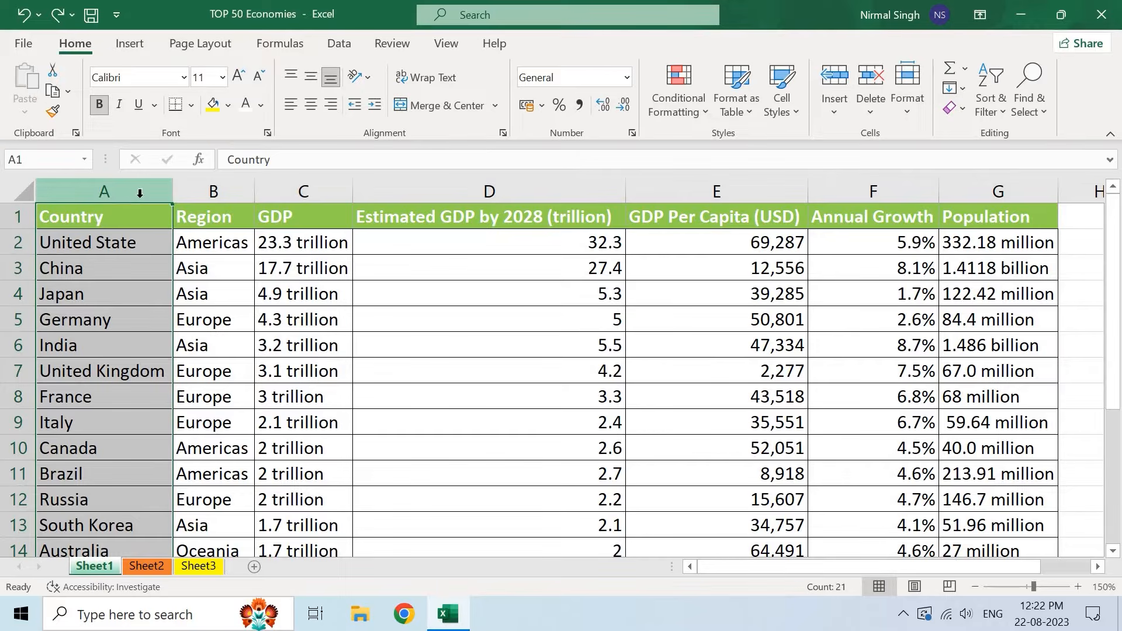
click(997, 106)
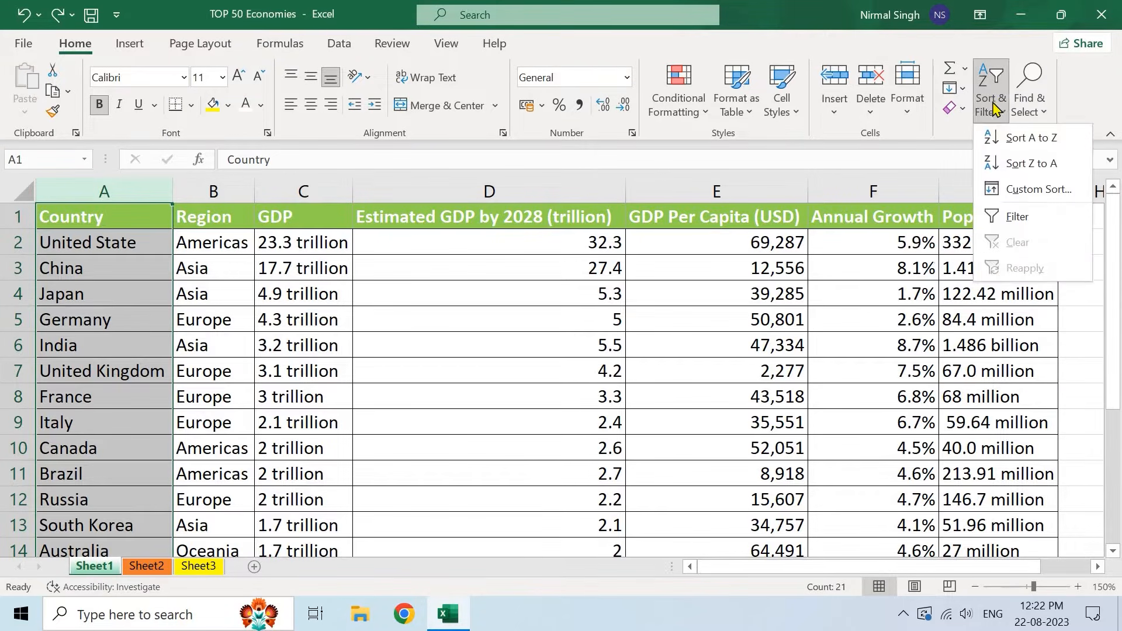
click(1032, 140)
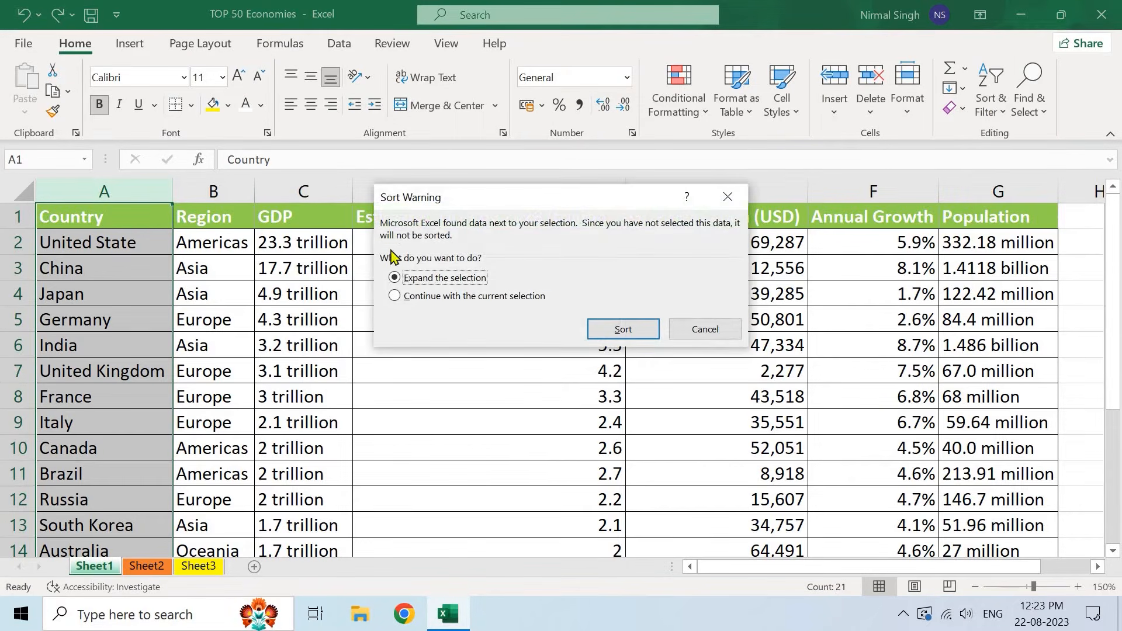
click(395, 297)
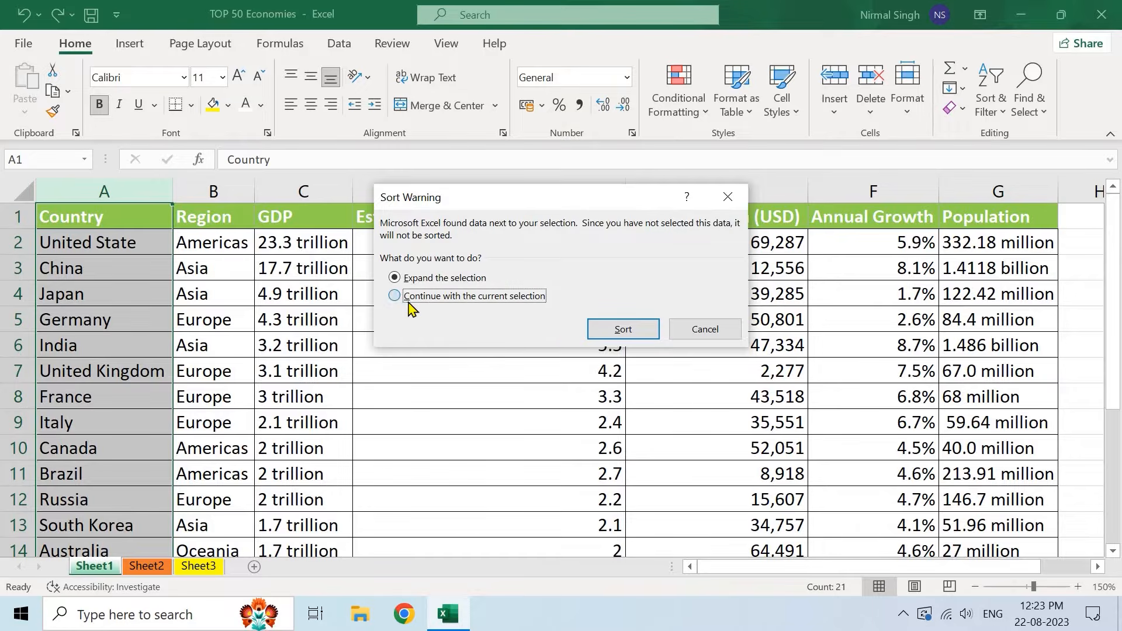
click(611, 326)
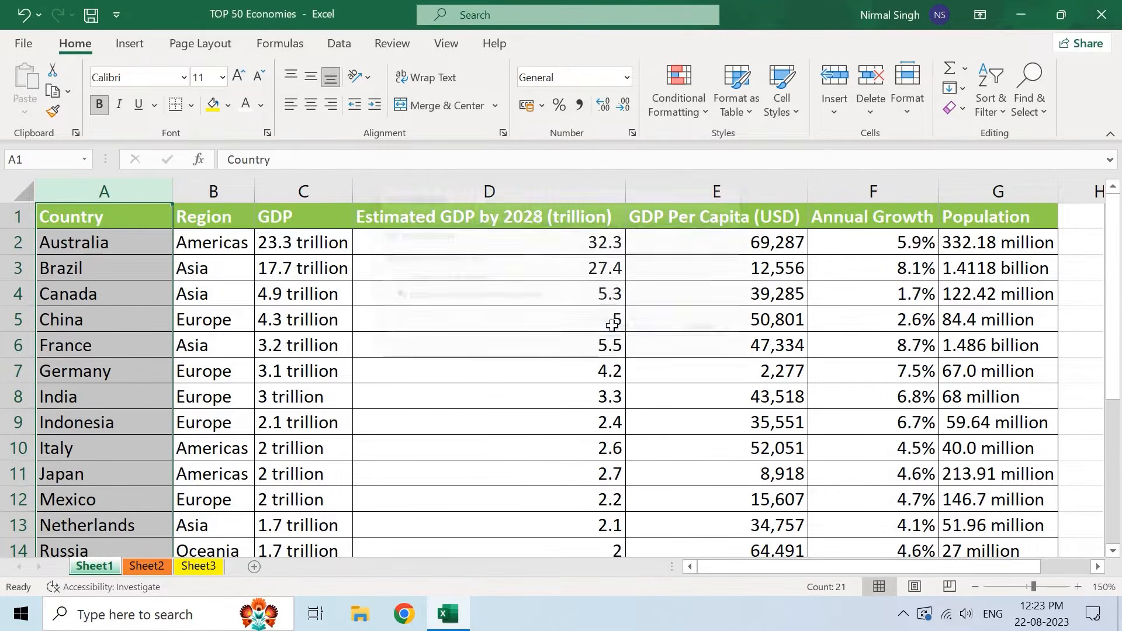
- Compare the mismatched Australia row by toggling between cell A2 and column A
click(137, 246)
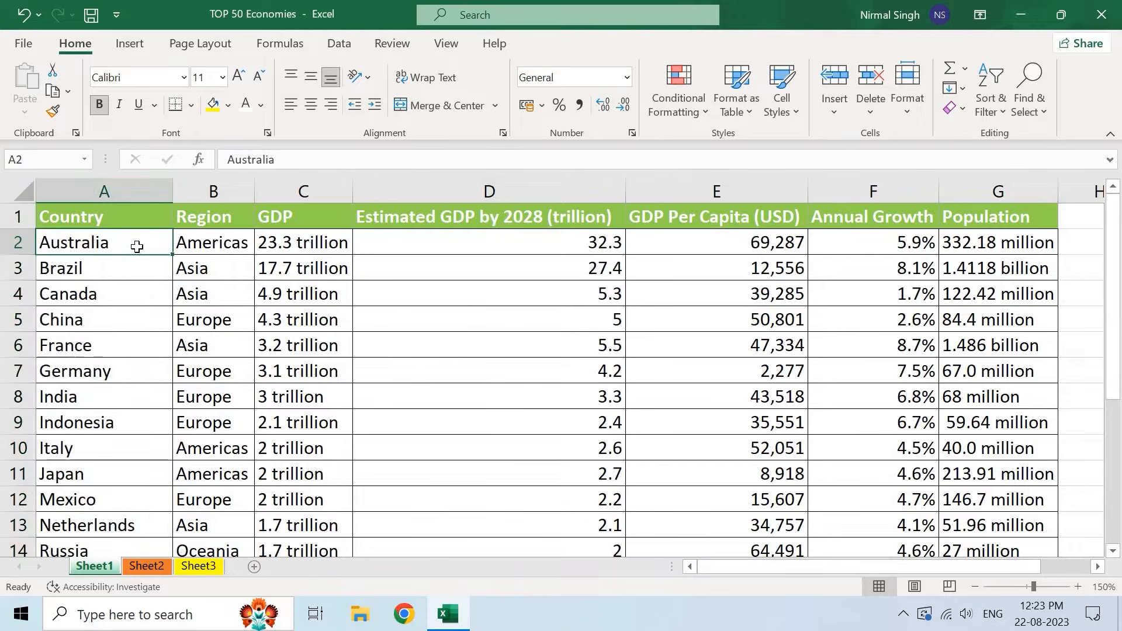
click(121, 192)
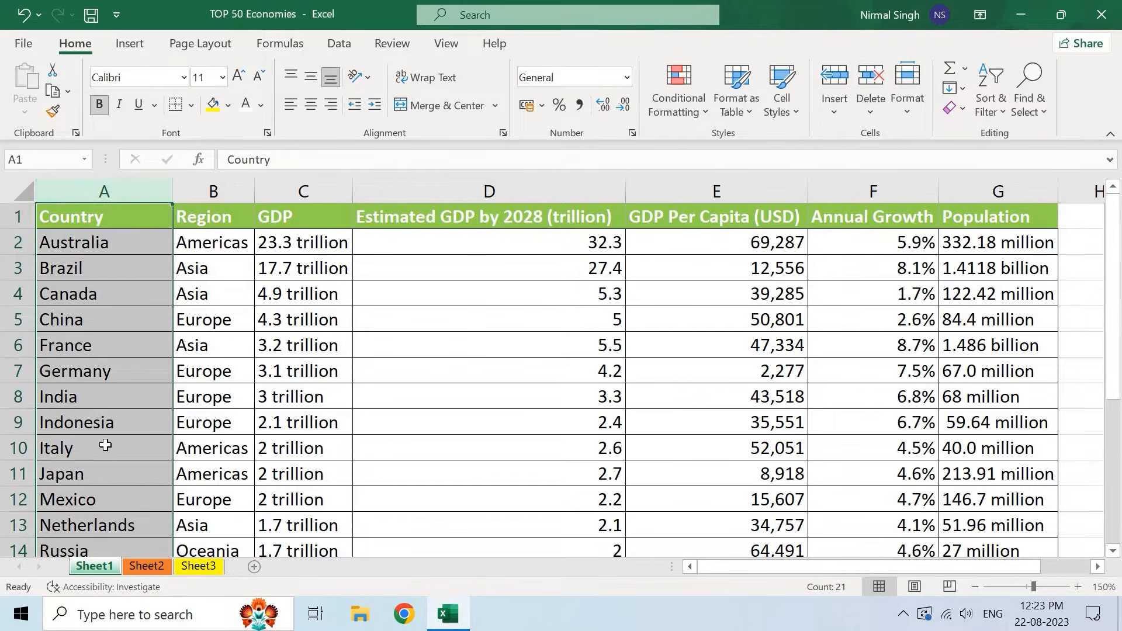
click(90, 237)
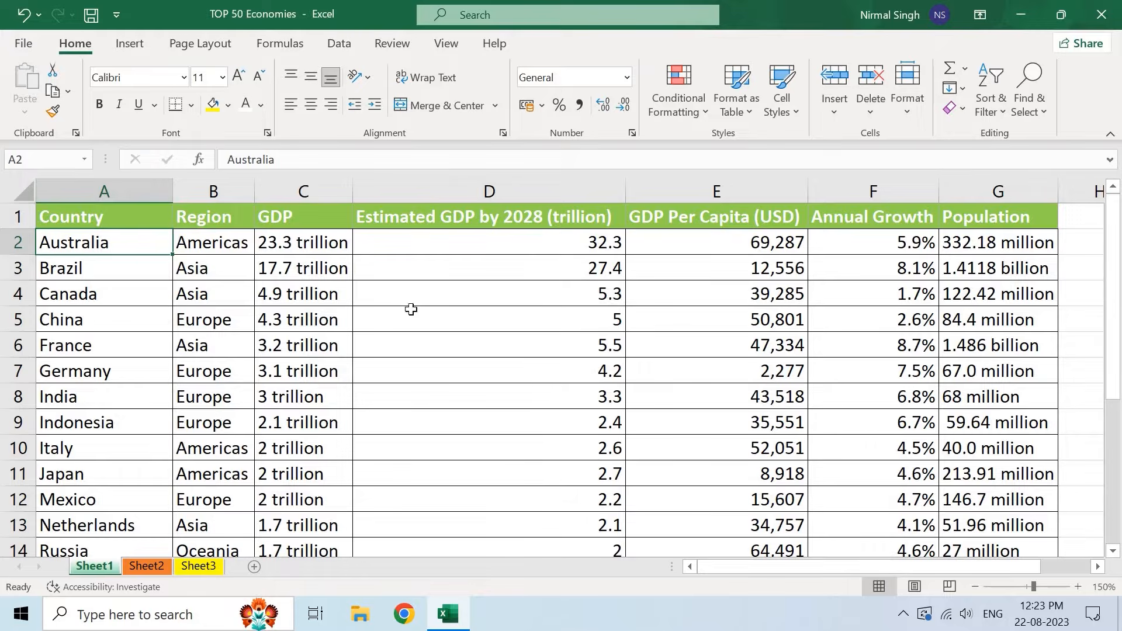
click(137, 187)
click(107, 245)
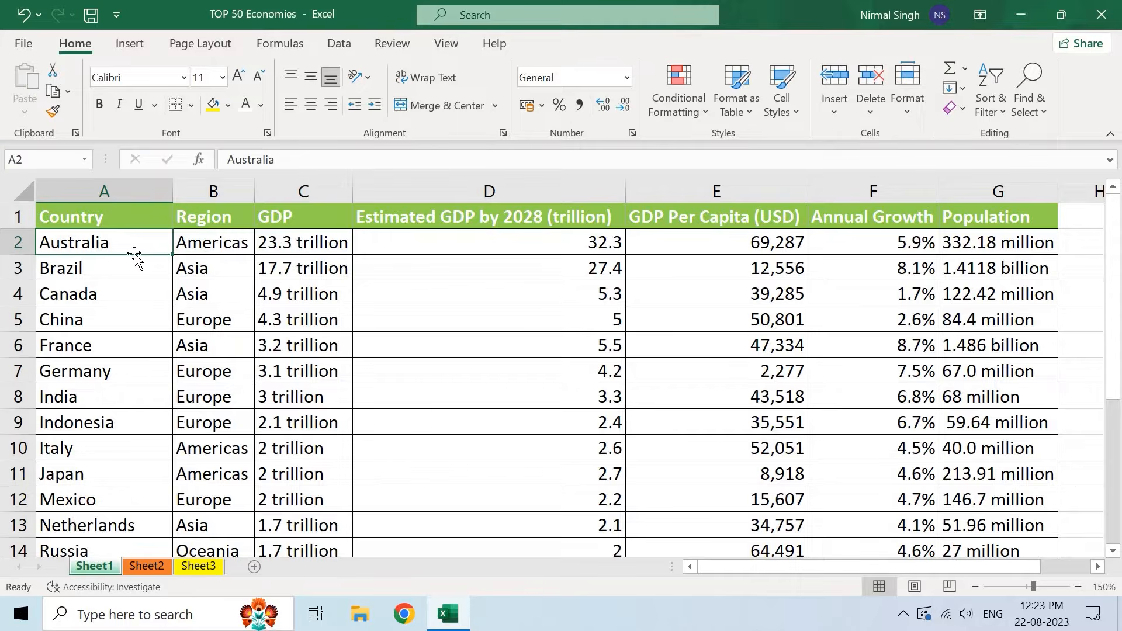
- Undo the Country-only sort, then Sort A to Z from A2 so Australia pairs with Oceania and 1.7
key(ctrl+z)
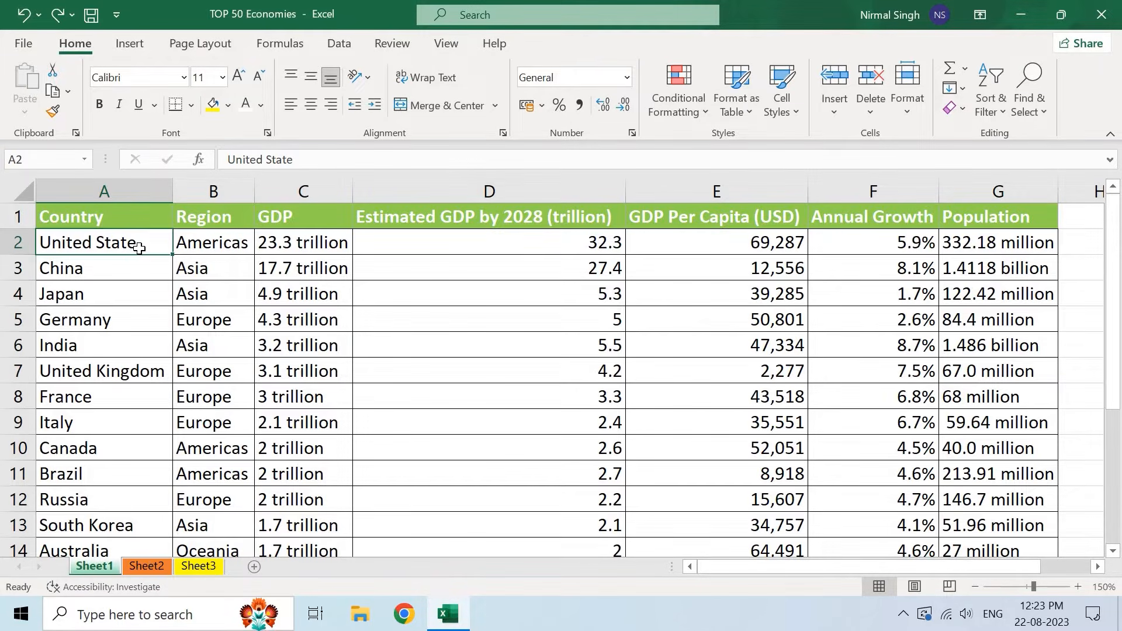
click(135, 190)
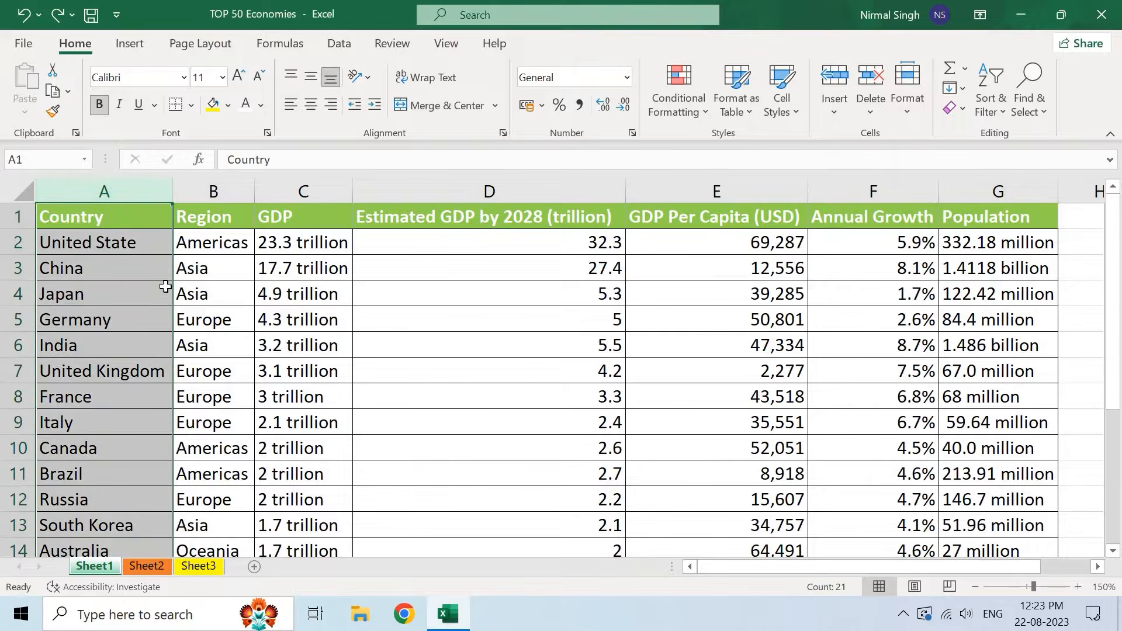
click(125, 241)
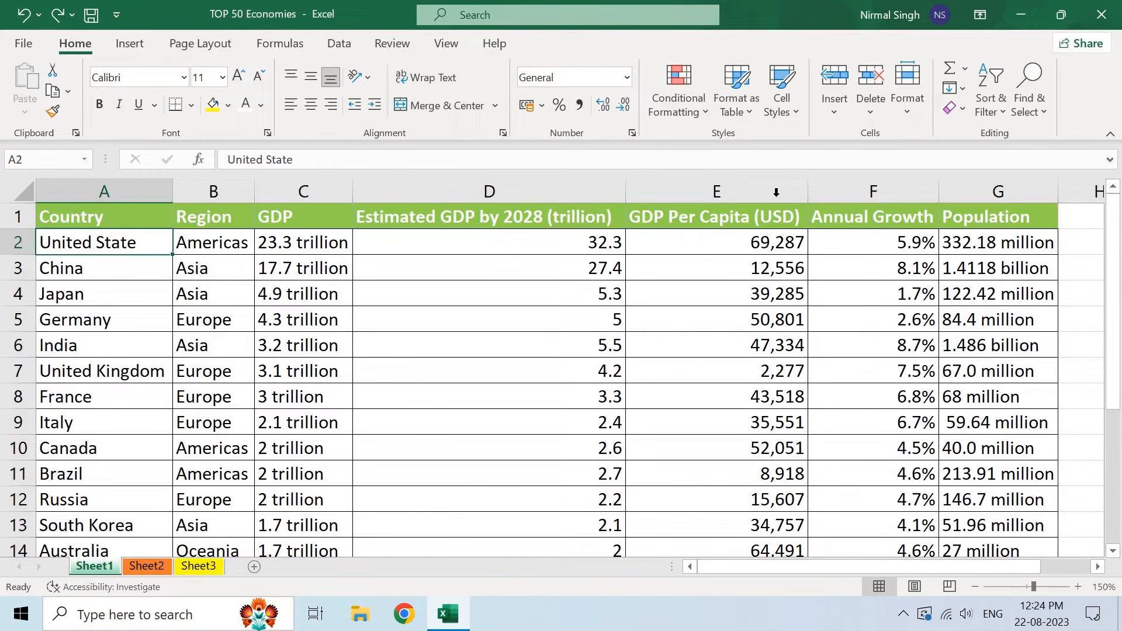
click(994, 102)
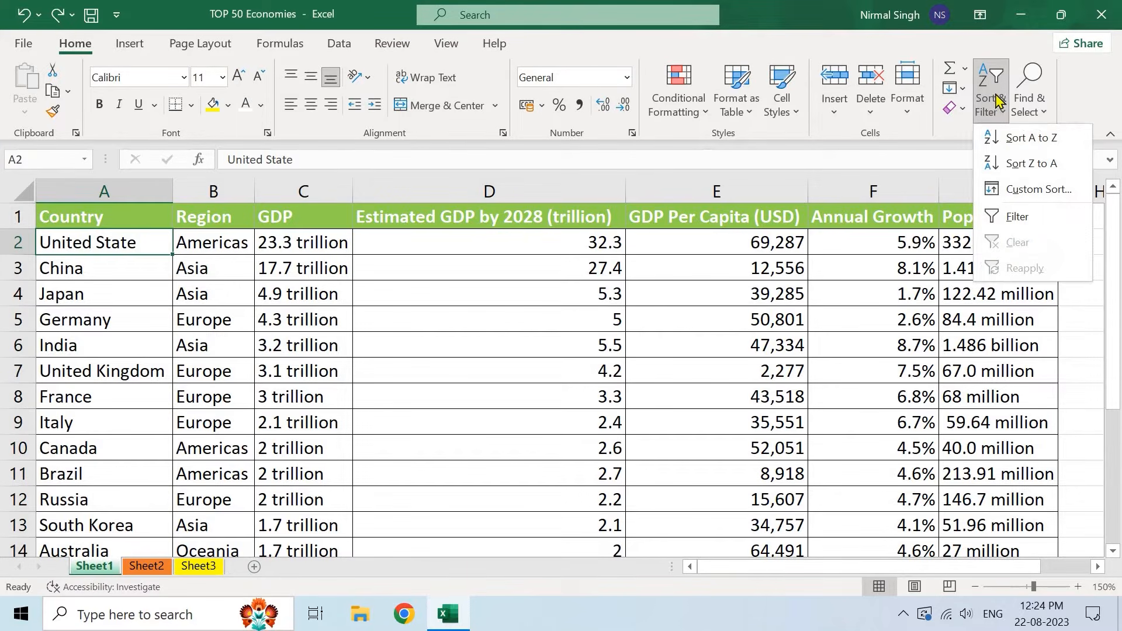
click(1027, 140)
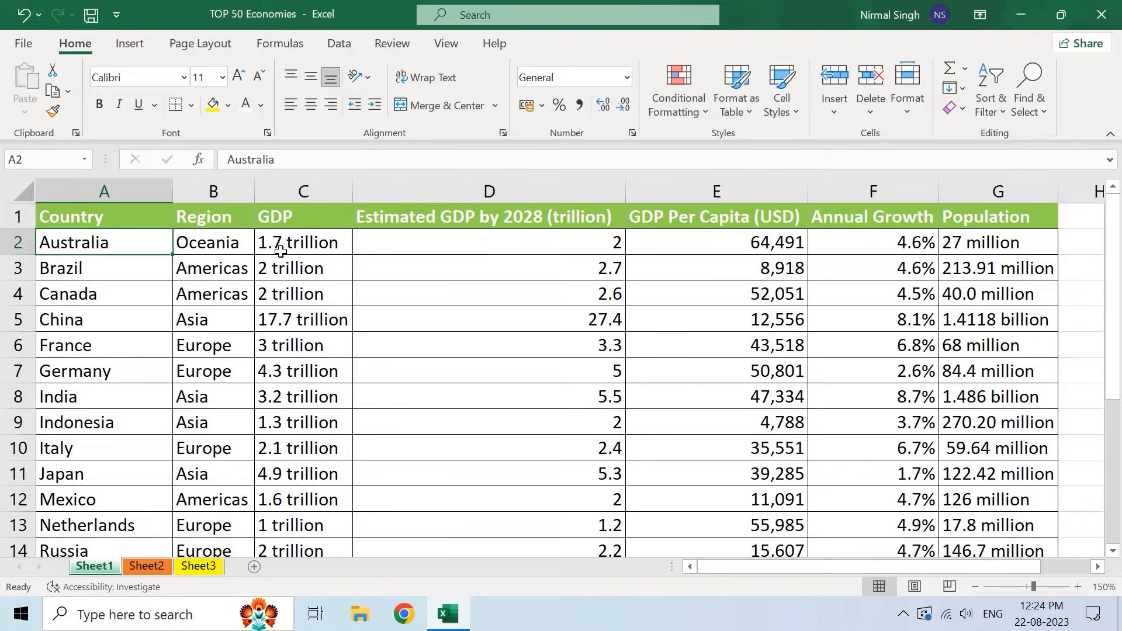
click(261, 241)
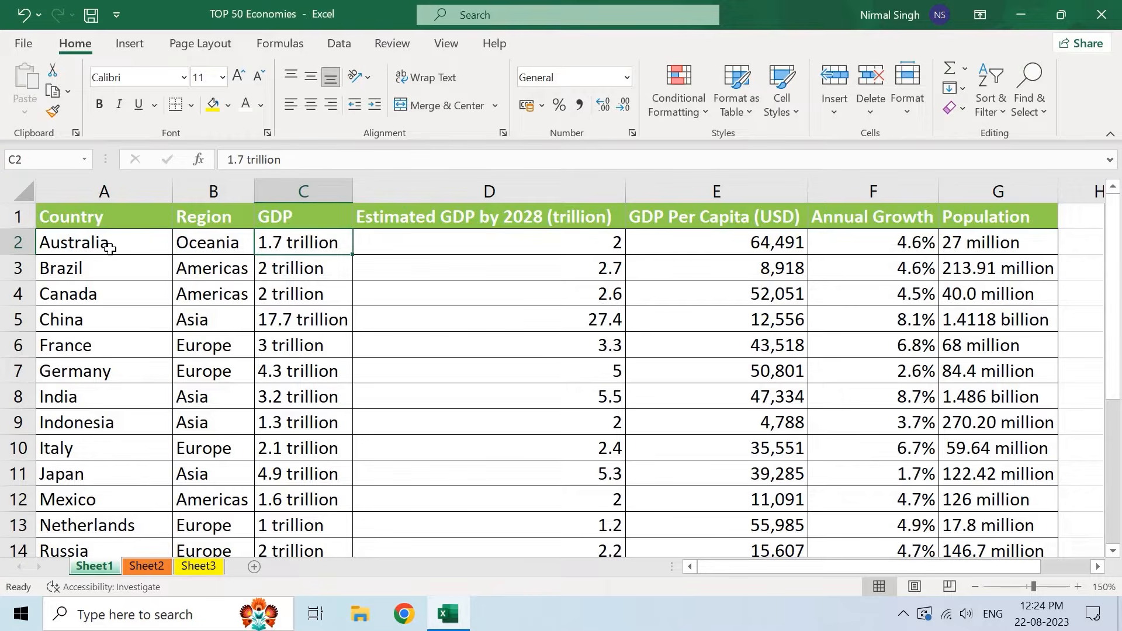
click(110, 249)
- Undo the A-to-Z sort and apply Sort Z to A, putting United State first
key(ctrl+z)
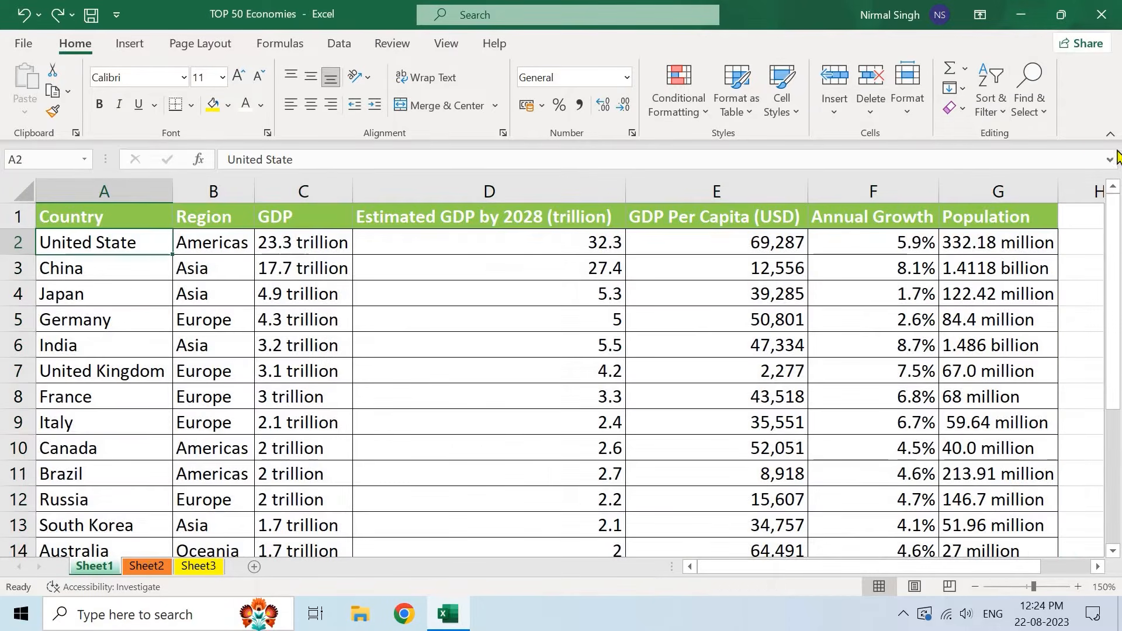
click(992, 98)
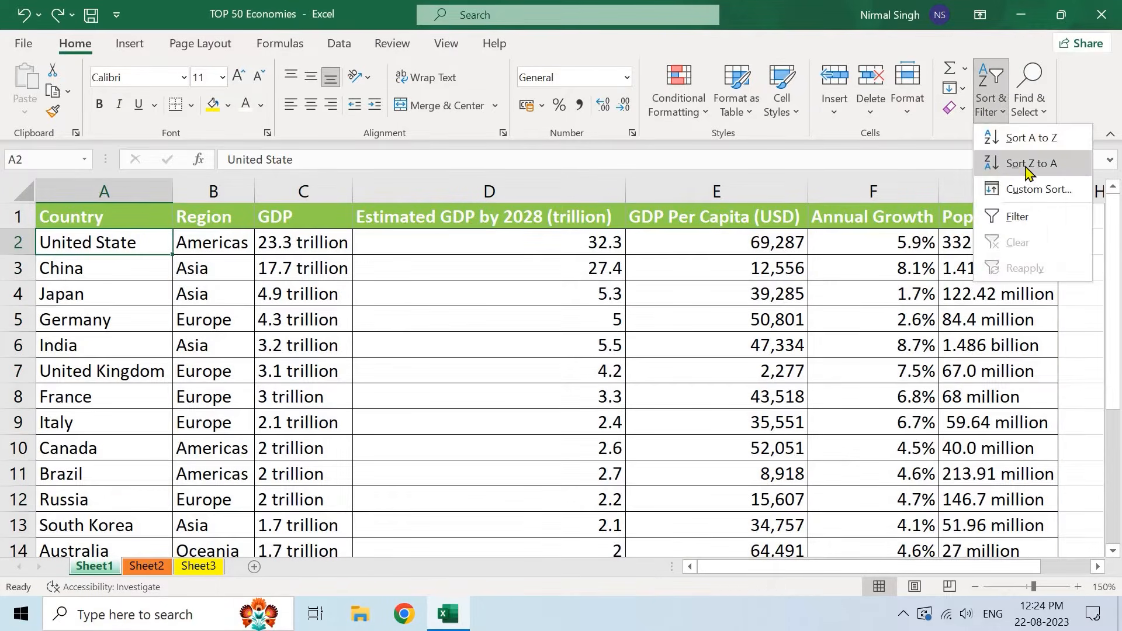
click(1027, 165)
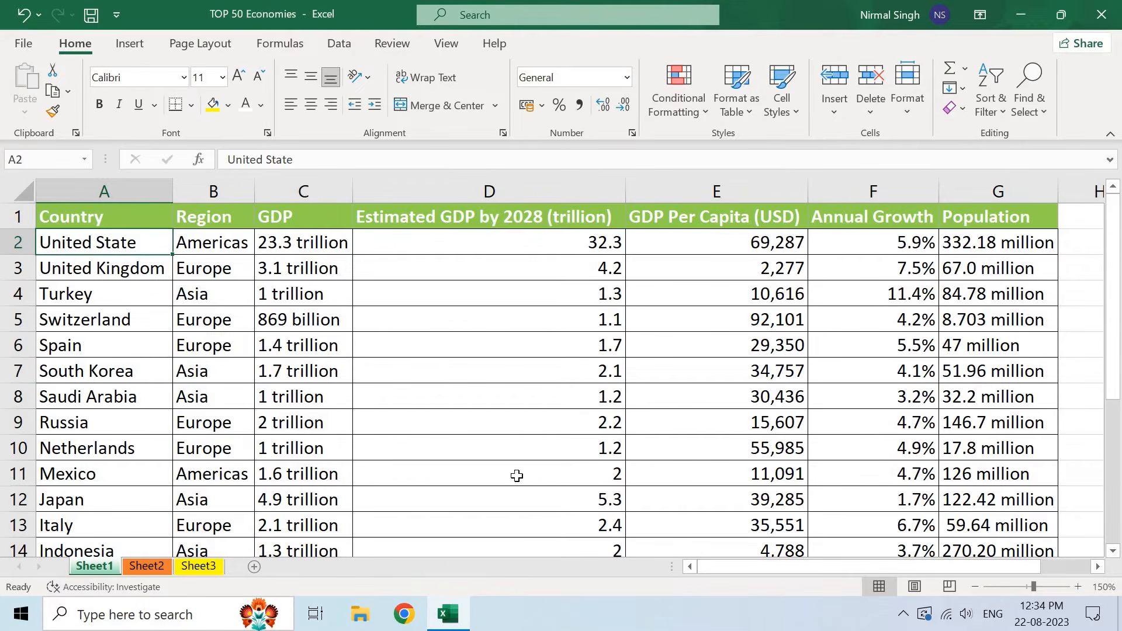
click(993, 96)
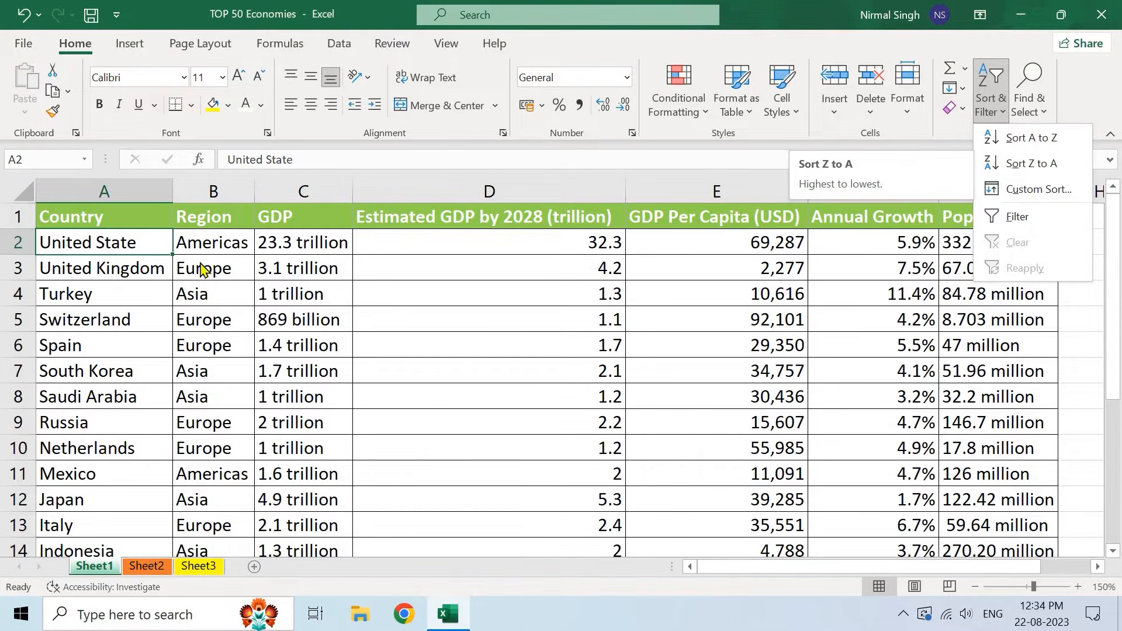
click(135, 239)
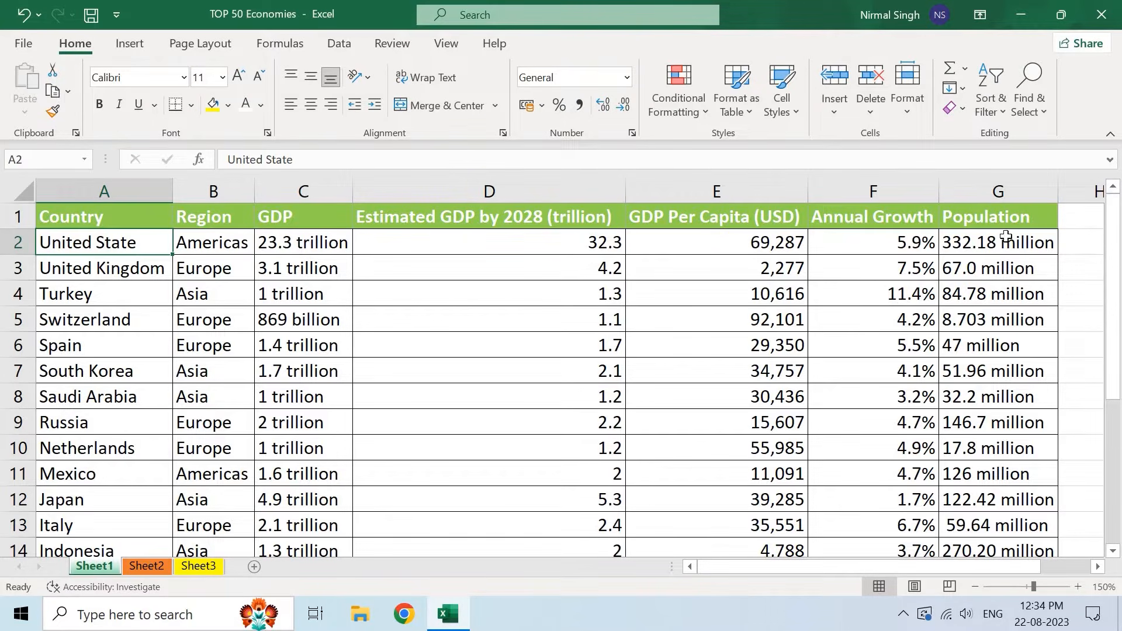
click(994, 193)
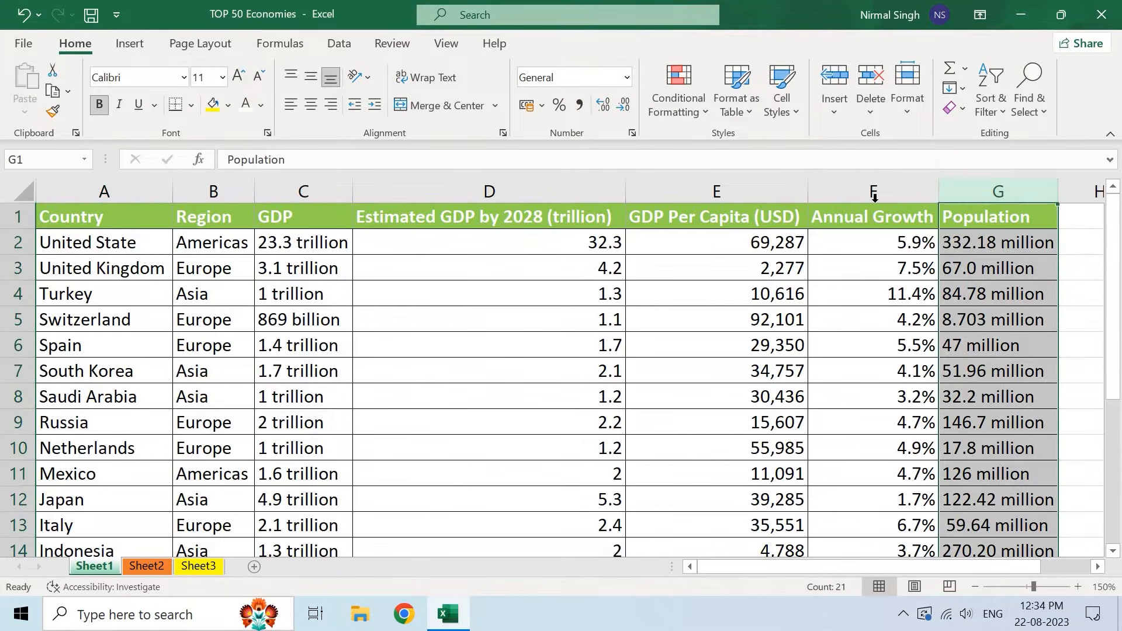
click(873, 192)
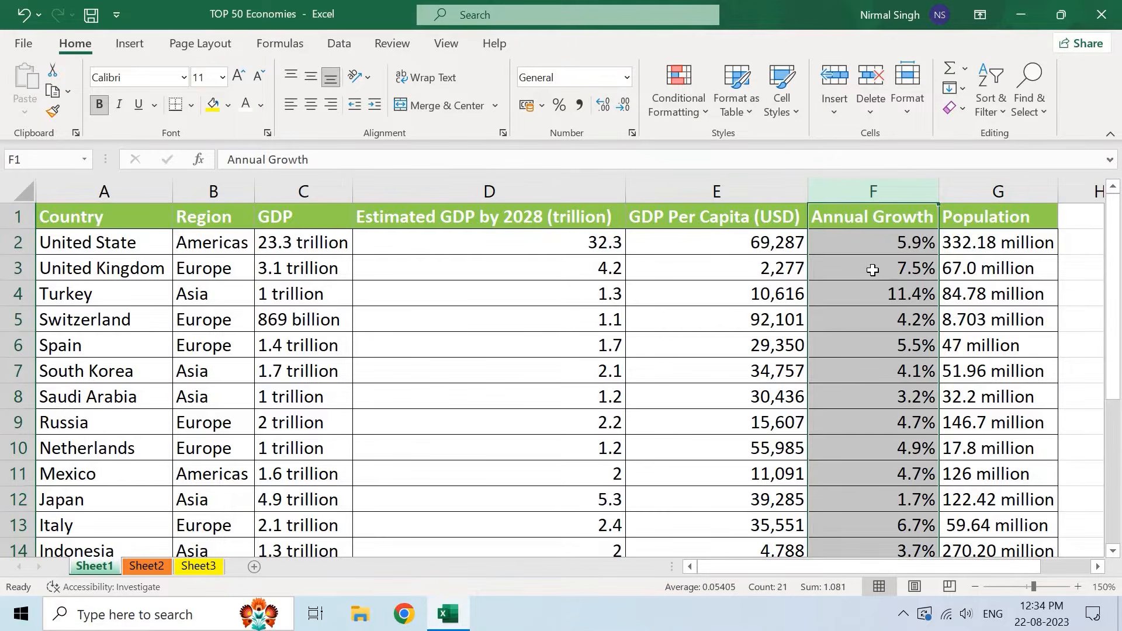
click(716, 190)
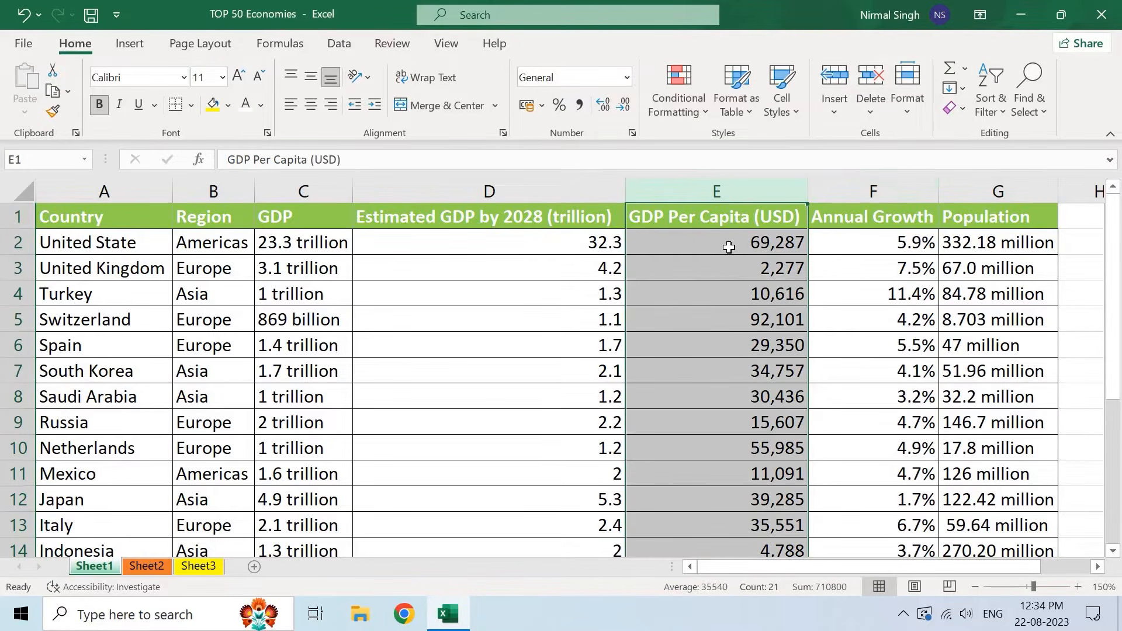
click(729, 246)
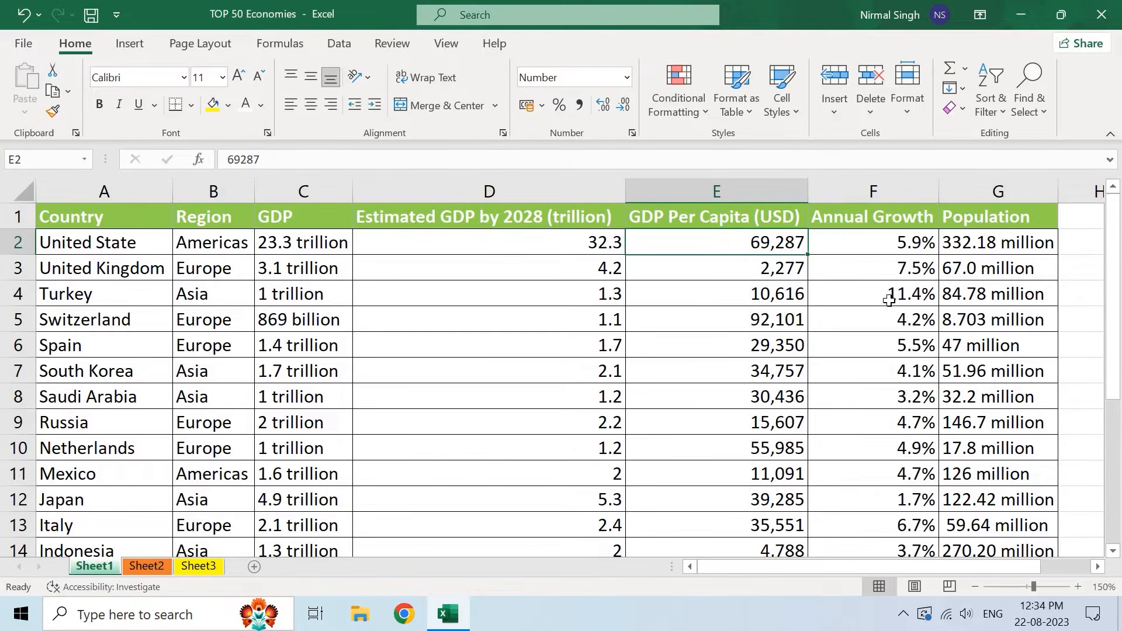
click(871, 193)
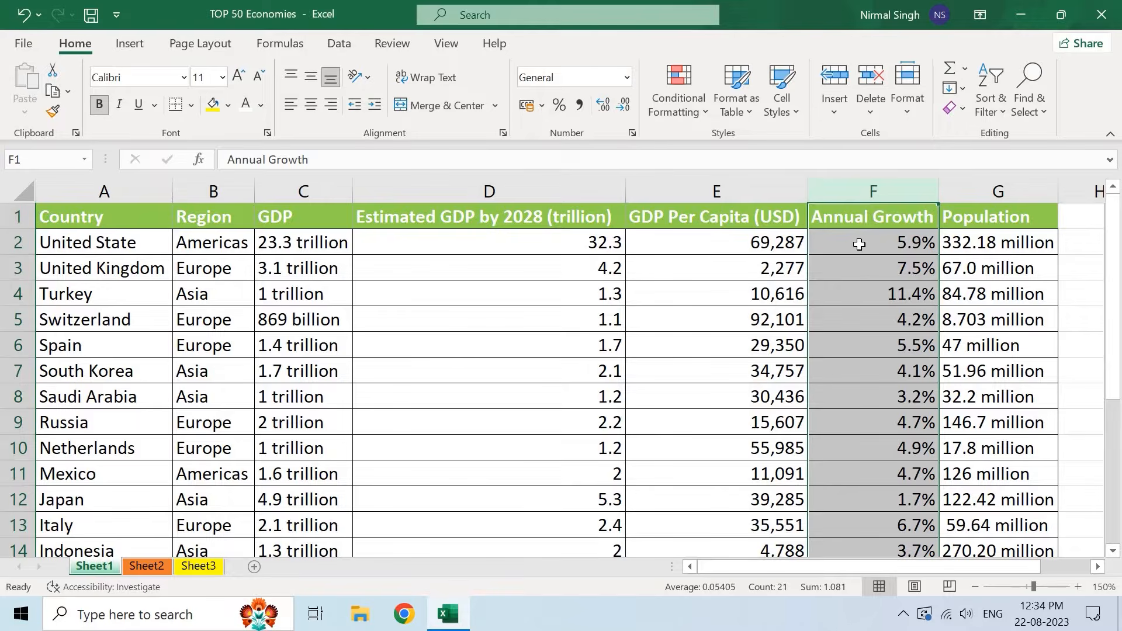
click(858, 244)
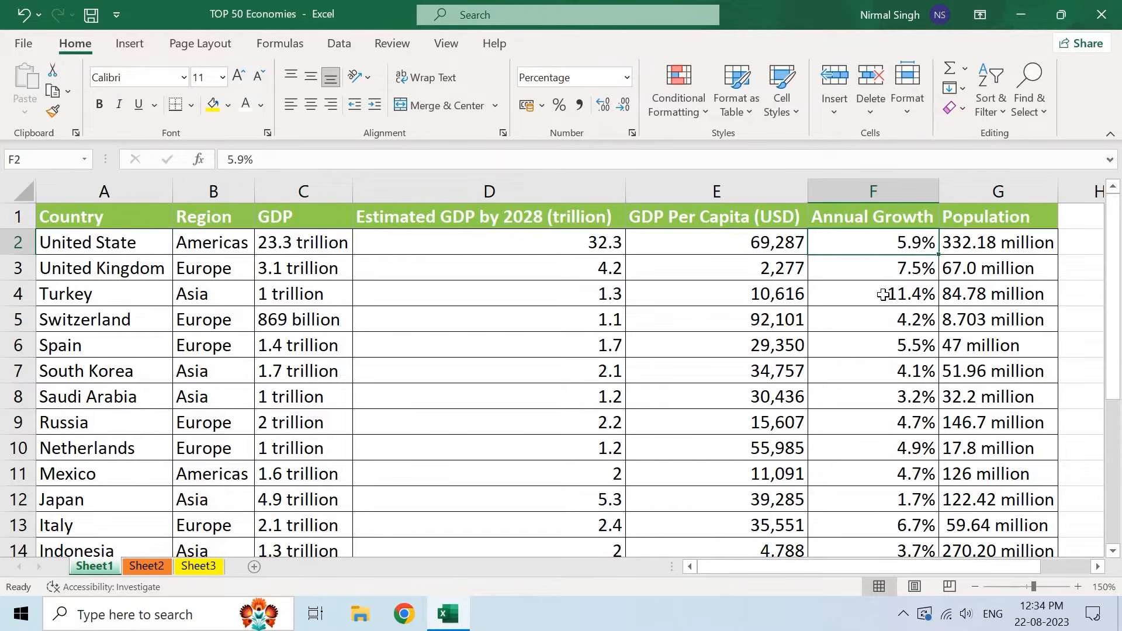
scroll(891, 328, down, 4)
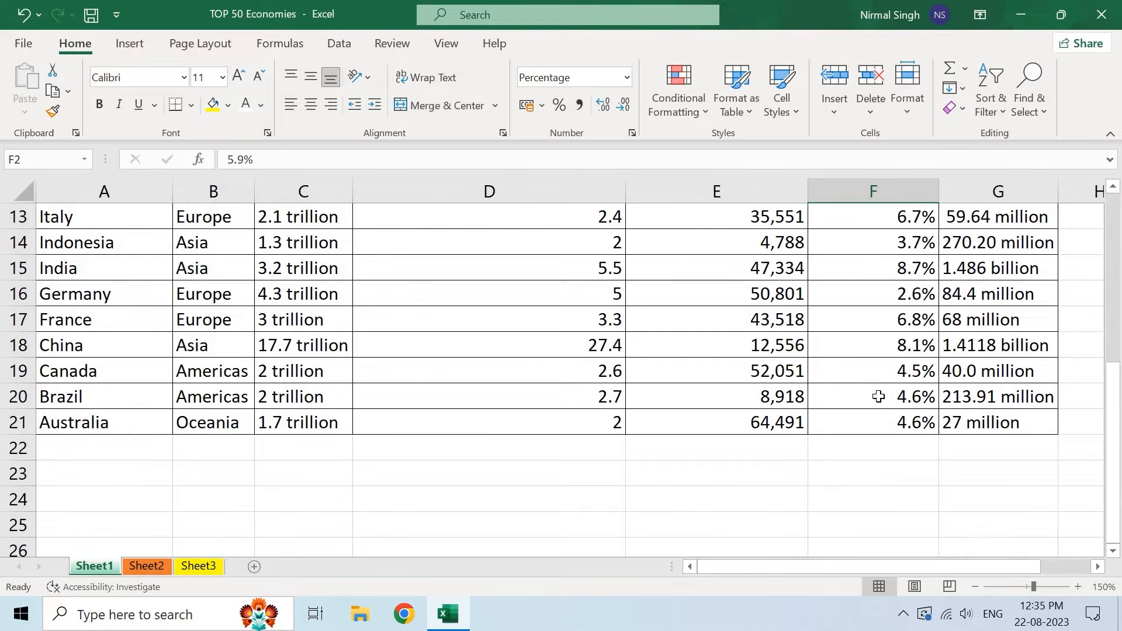
scroll(878, 396, up, 4)
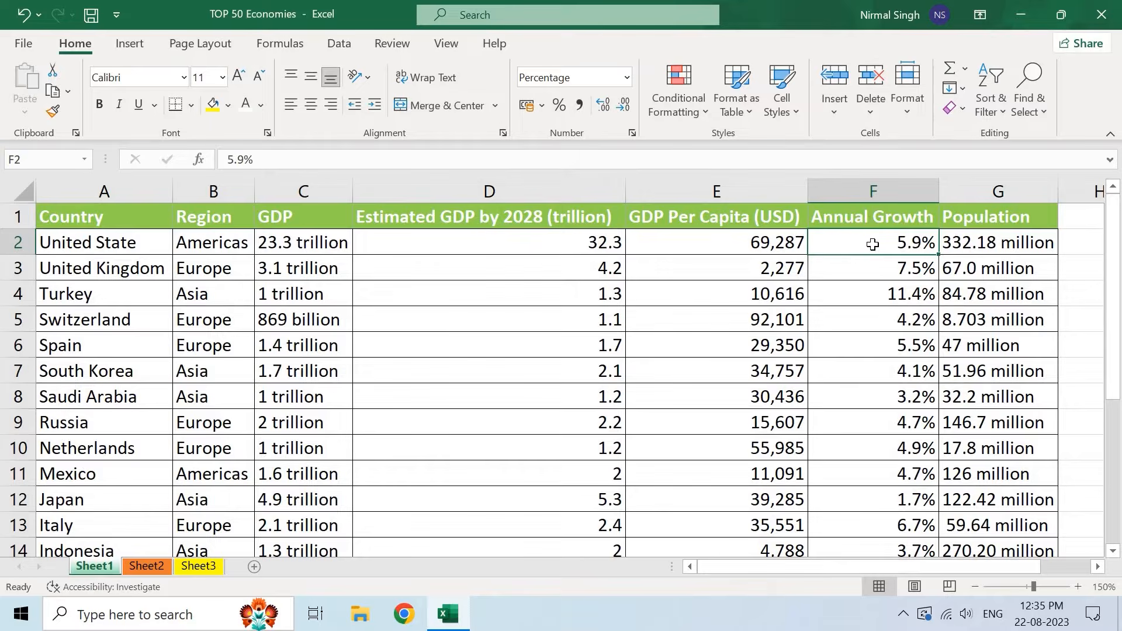
- Apply Sort Largest to Smallest on Annual Growth so Turkey's 11.4% tops the table
click(986, 111)
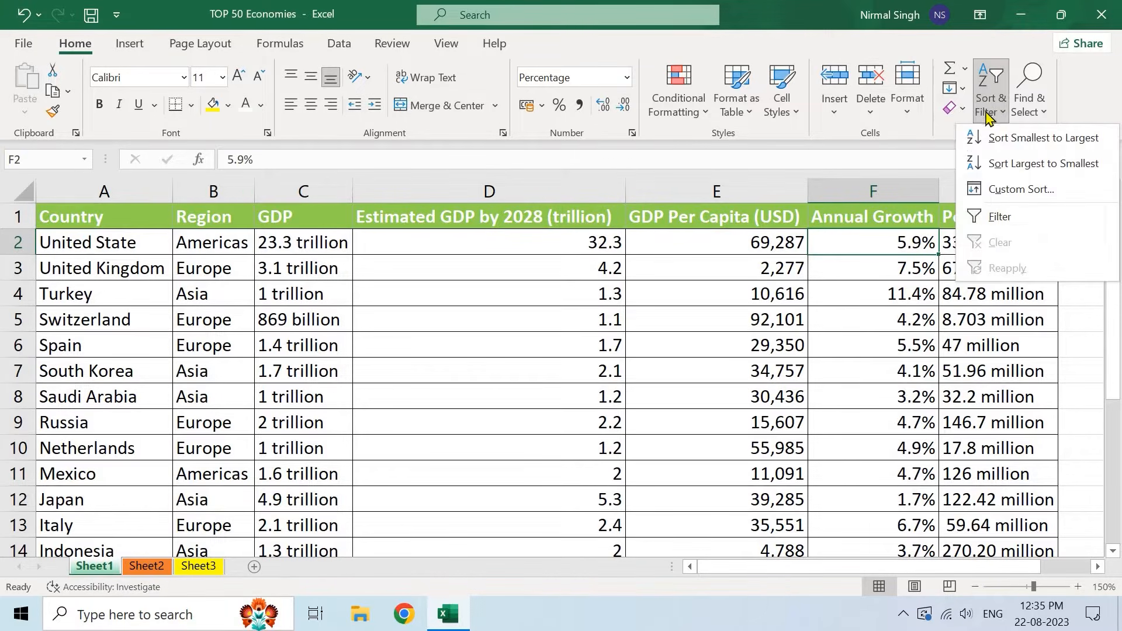
click(1064, 168)
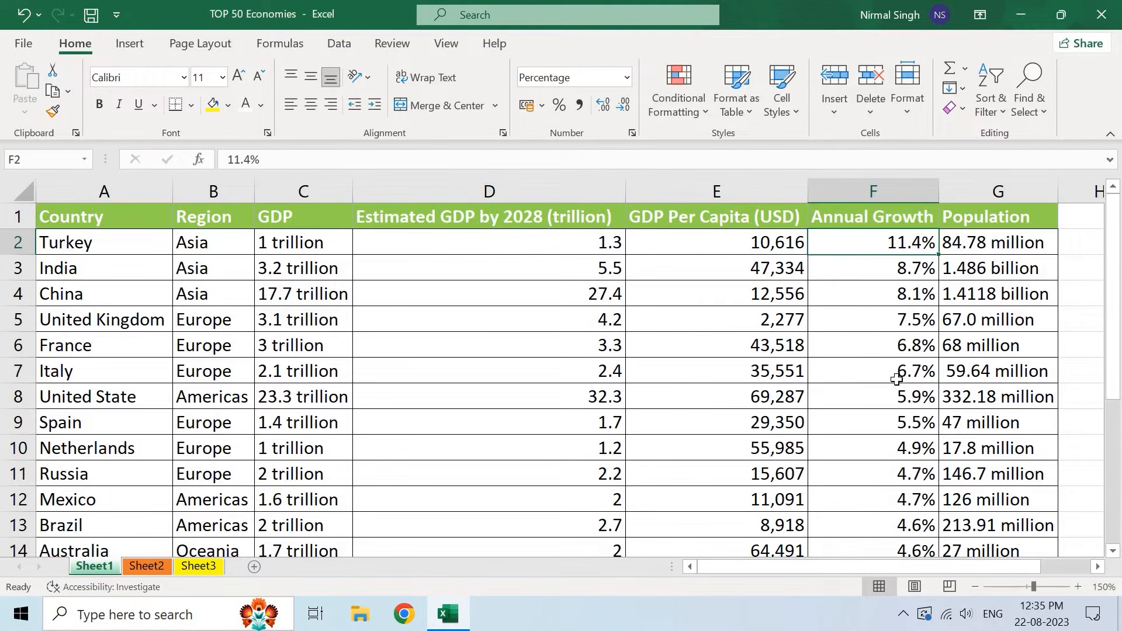
scroll(896, 377, down, 3)
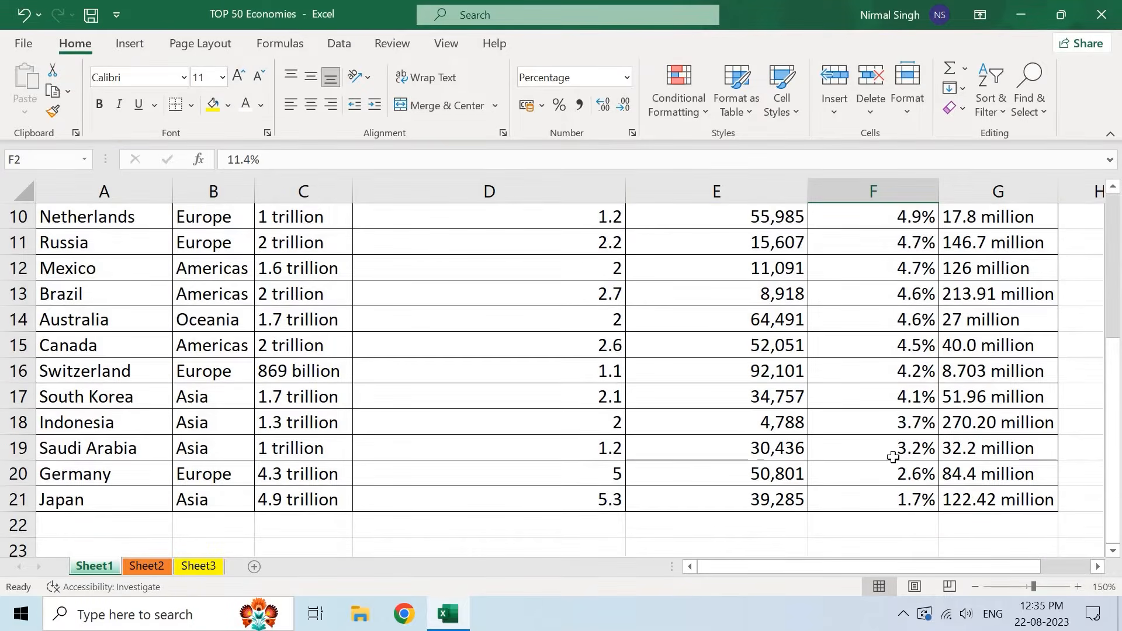
scroll(893, 457, up, 3)
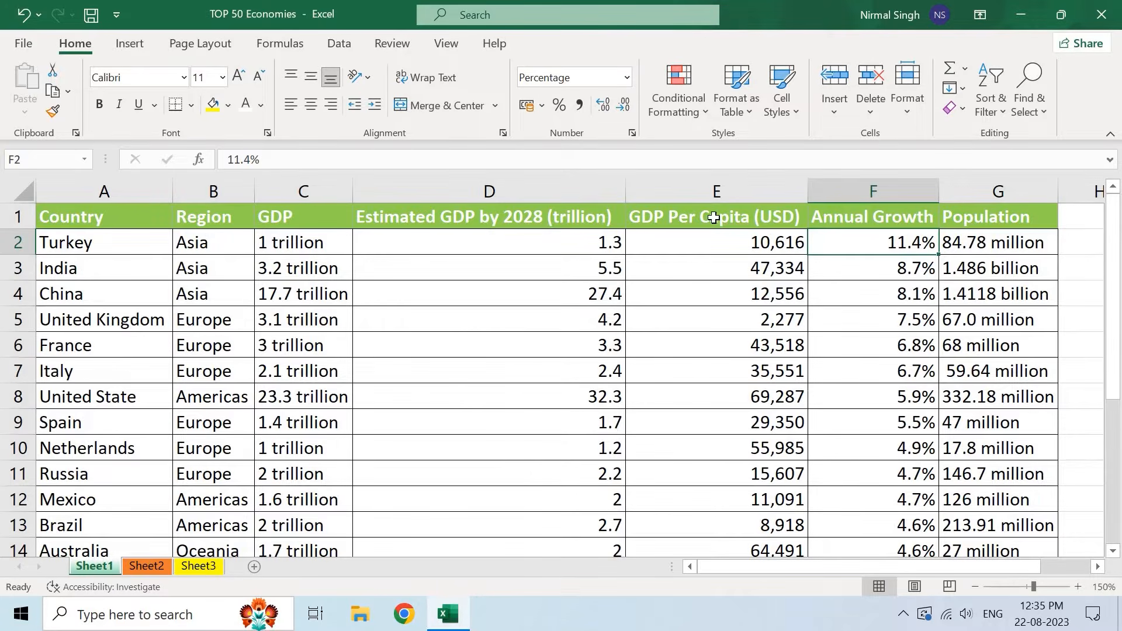
click(513, 216)
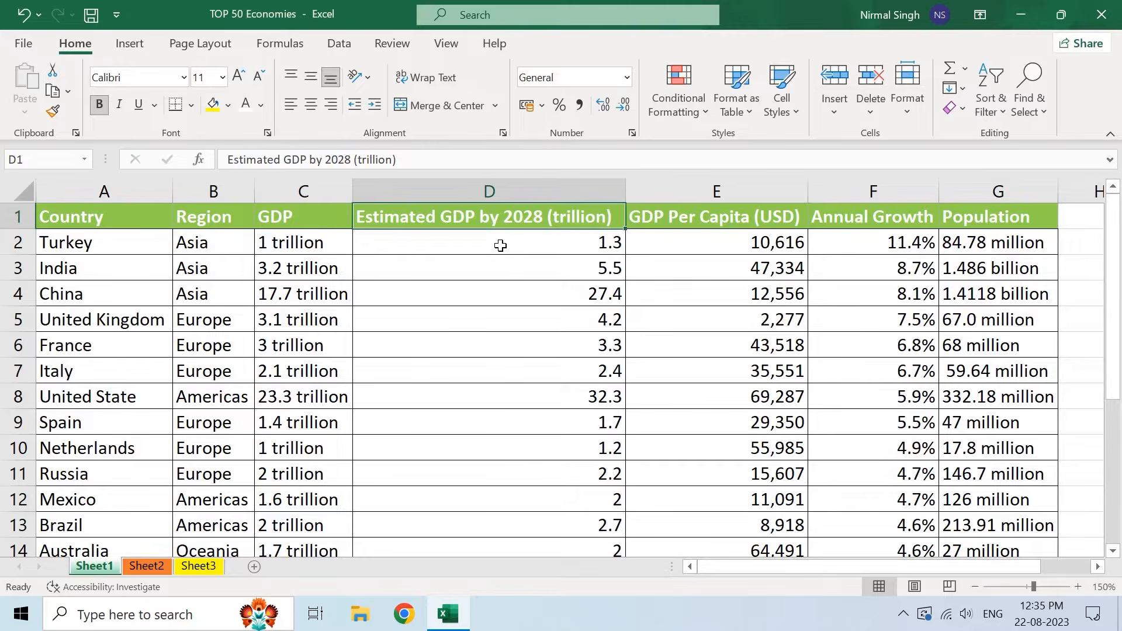
- From D2, sort Largest to Smallest by Estimated GDP by 2028 and confirm 32.3 is on top
click(501, 246)
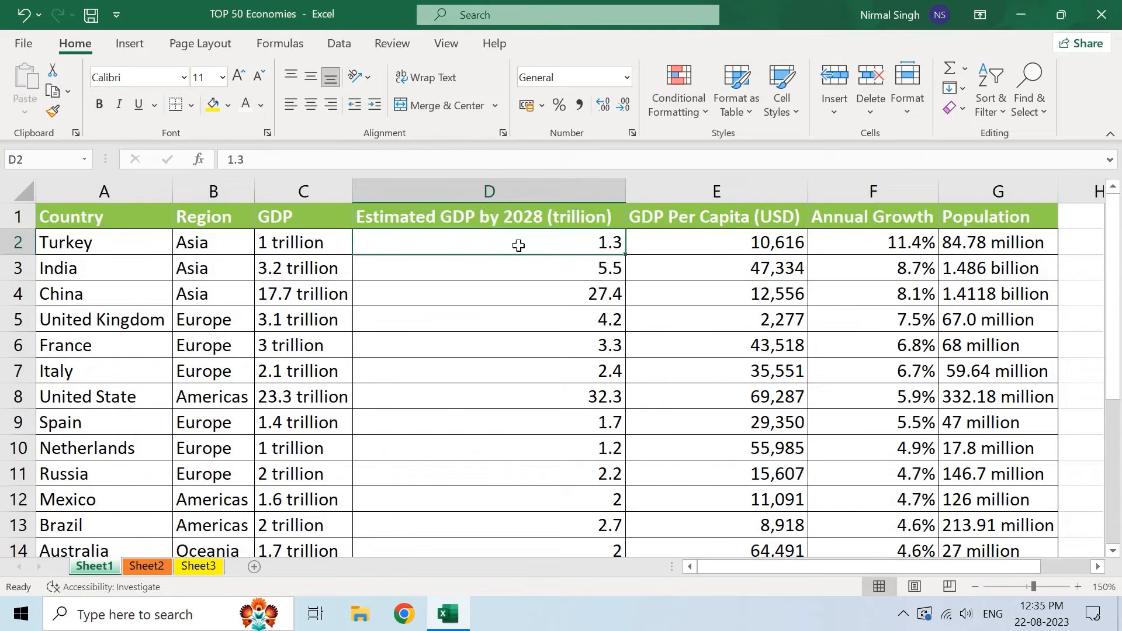
click(987, 109)
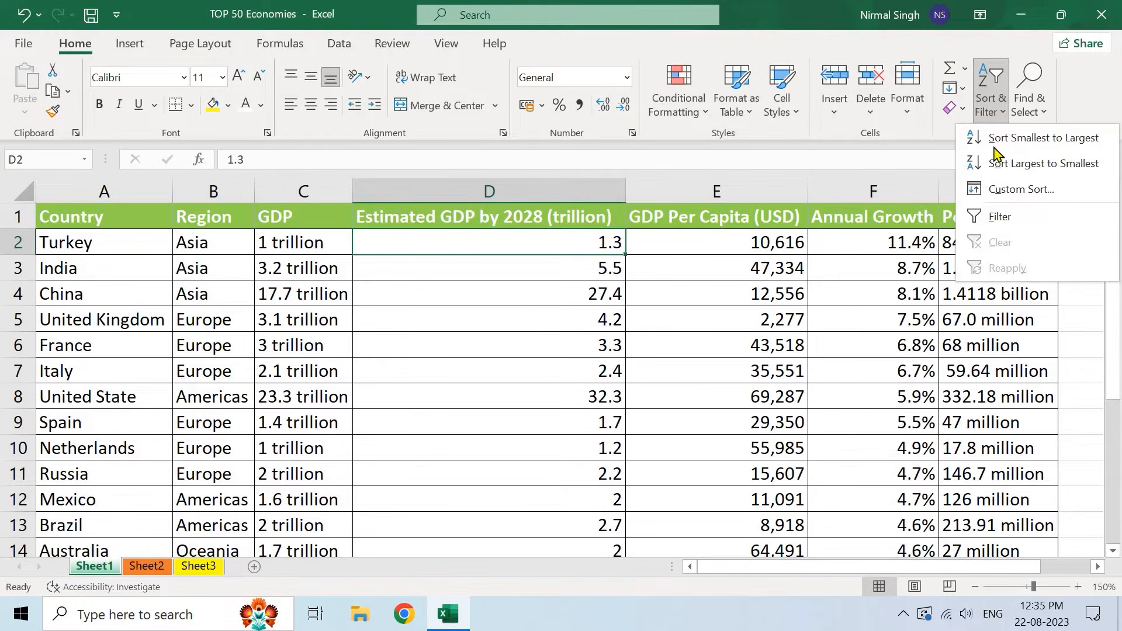
click(1024, 164)
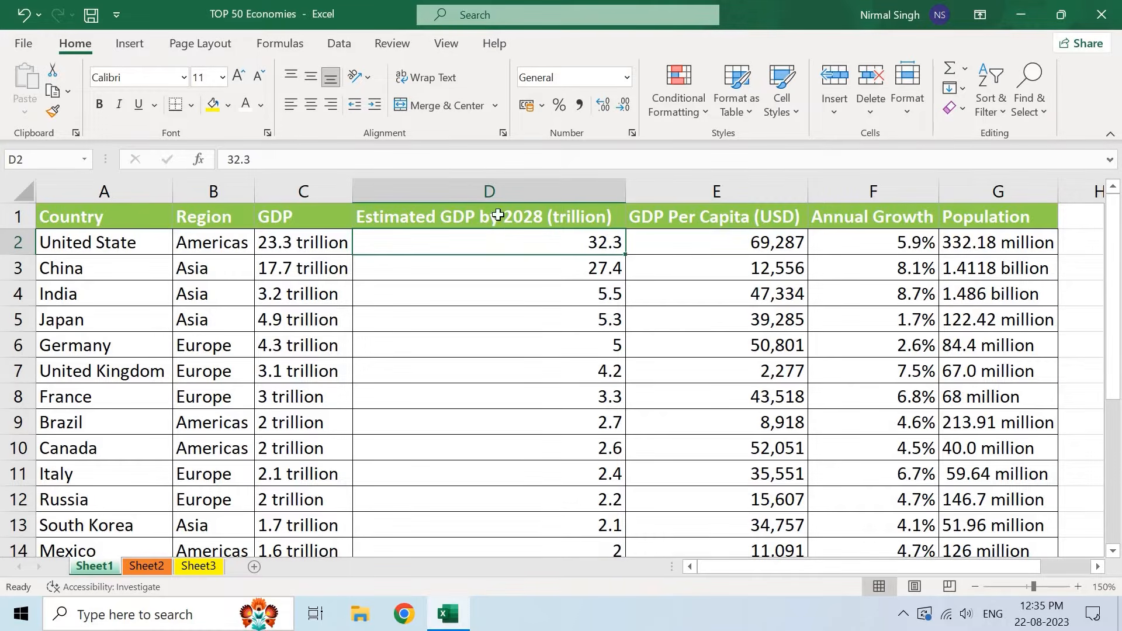
click(436, 217)
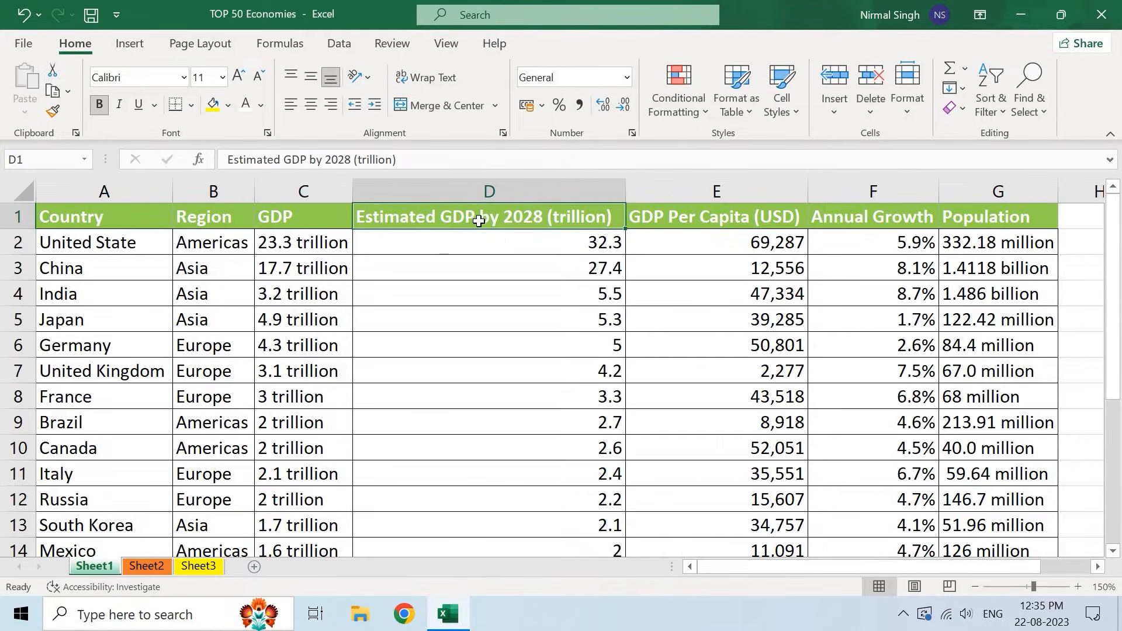
click(569, 238)
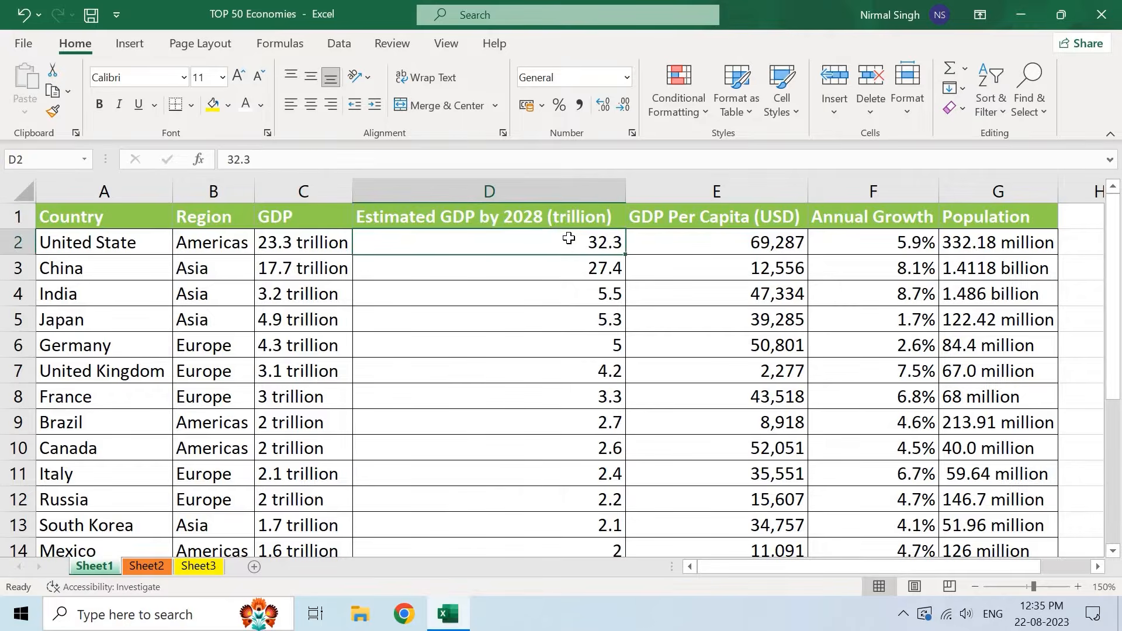
scroll(568, 239, down, 5)
scroll(569, 240, up, 5)
click(960, 223)
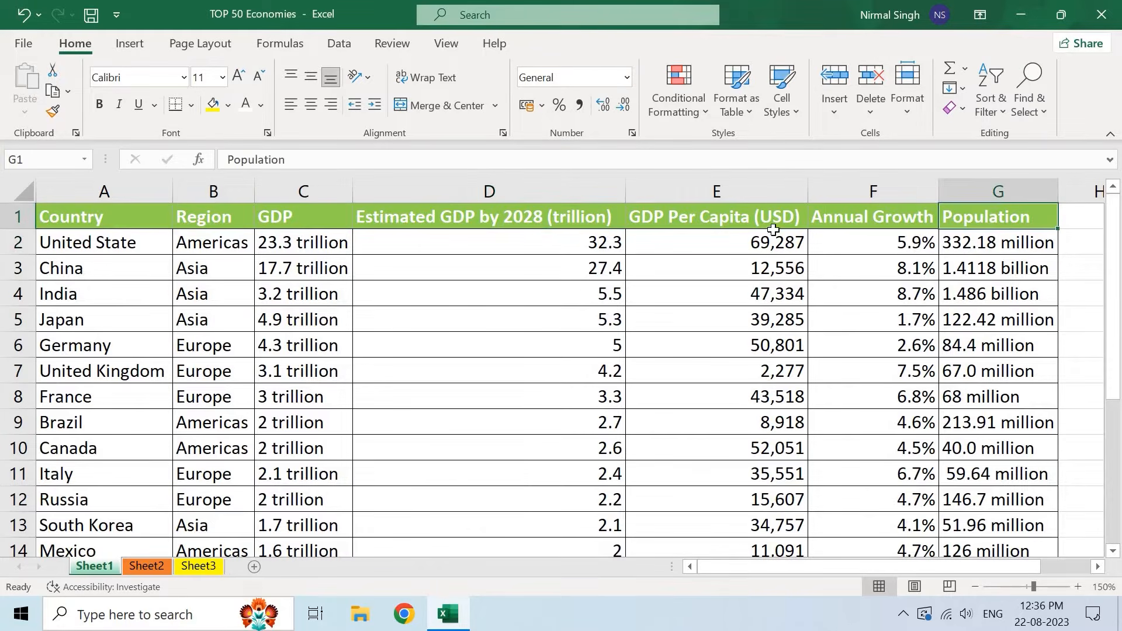
click(693, 220)
click(197, 221)
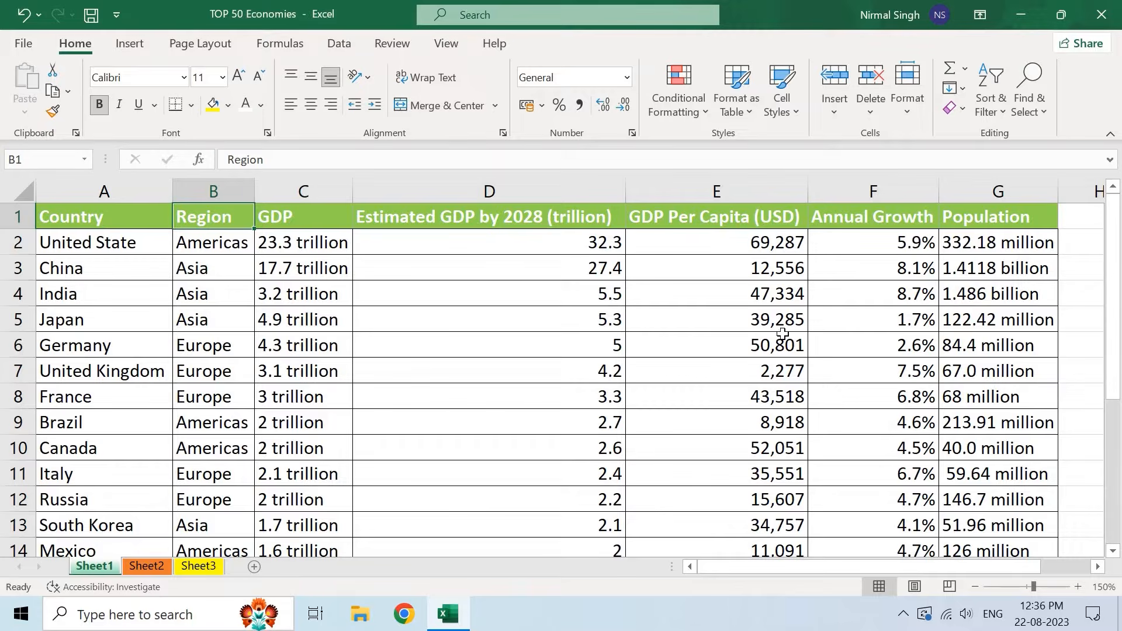
click(998, 215)
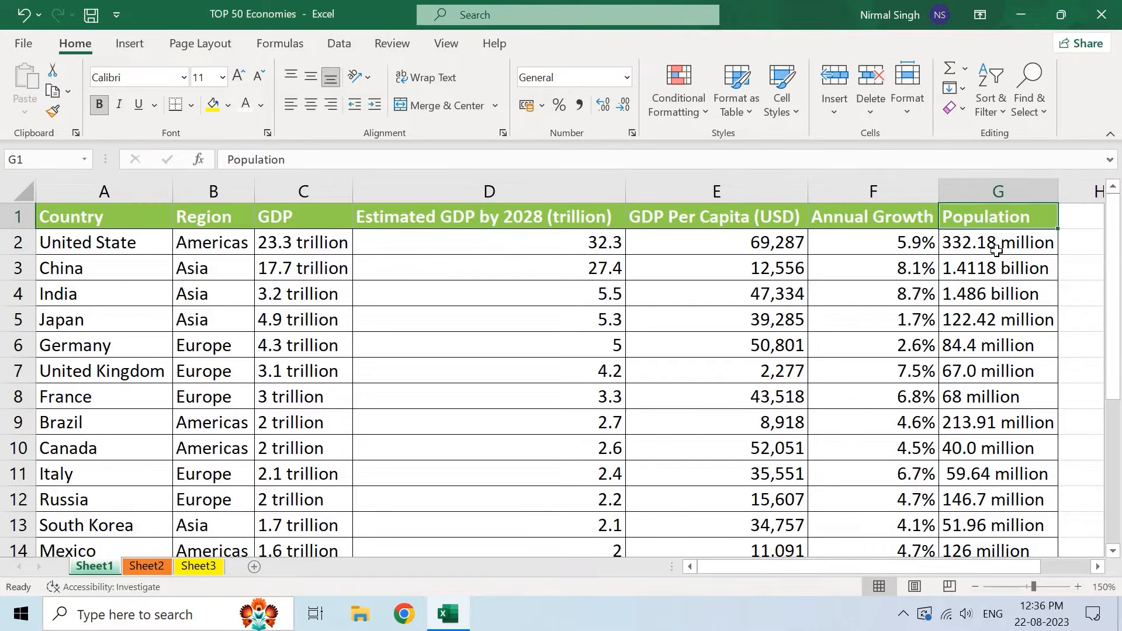
key(Down)
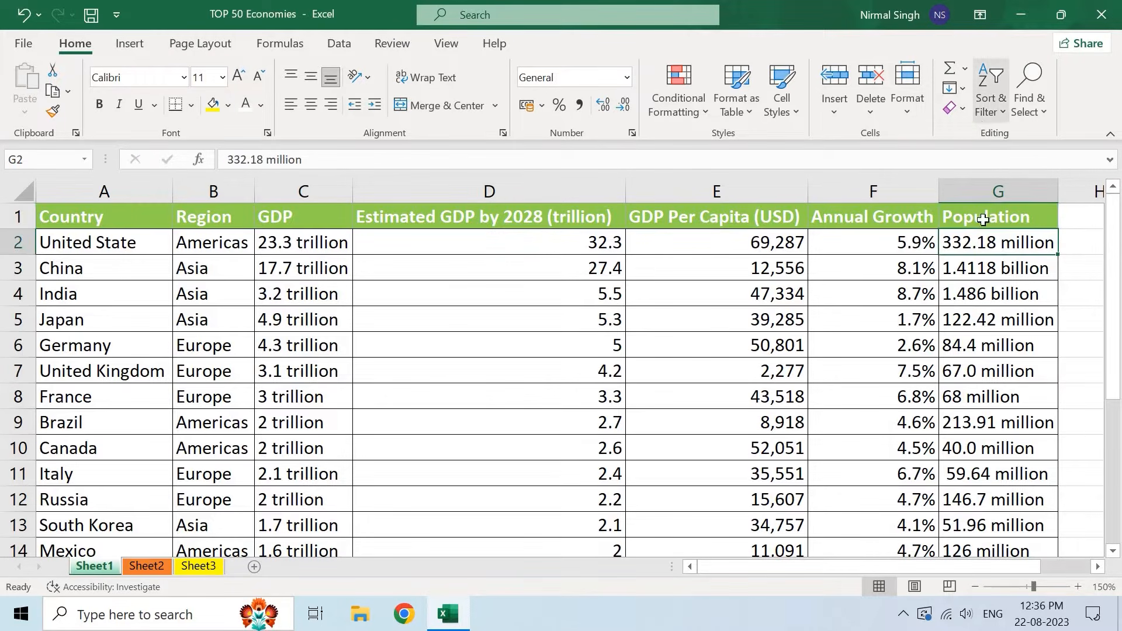
click(989, 109)
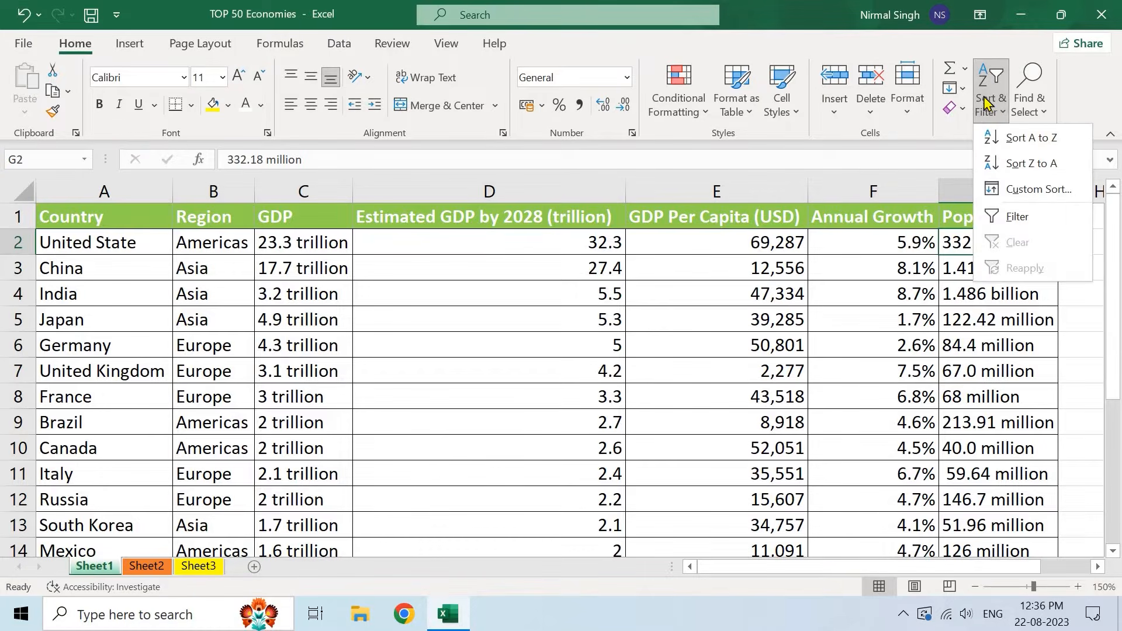
click(1031, 163)
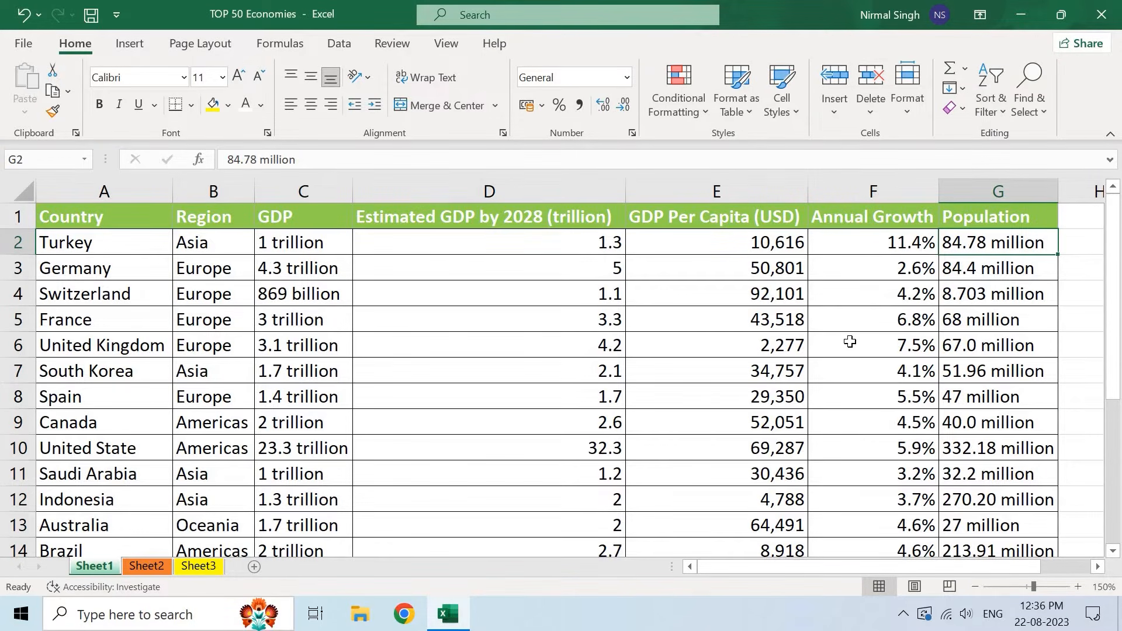
scroll(849, 338, down, 4)
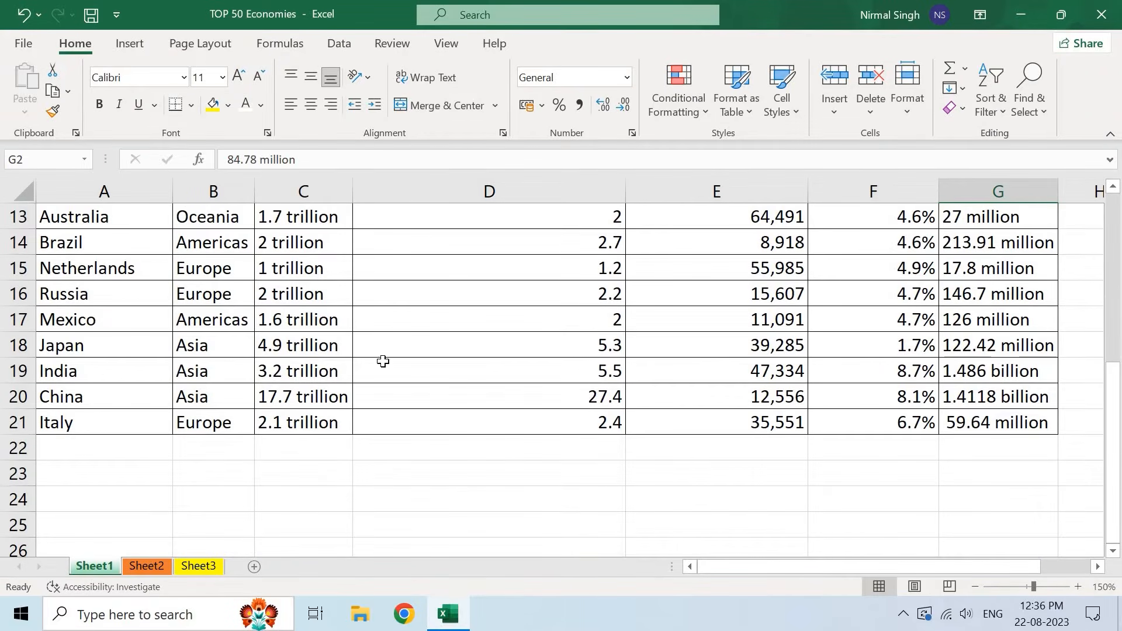
click(19, 371)
click(18, 396)
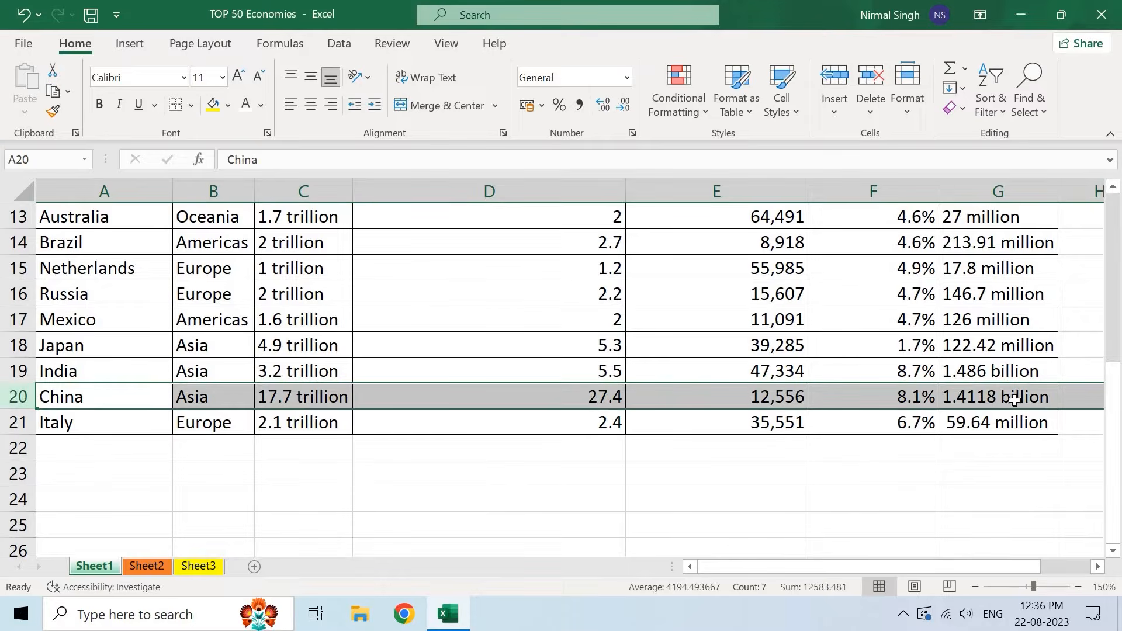
click(952, 398)
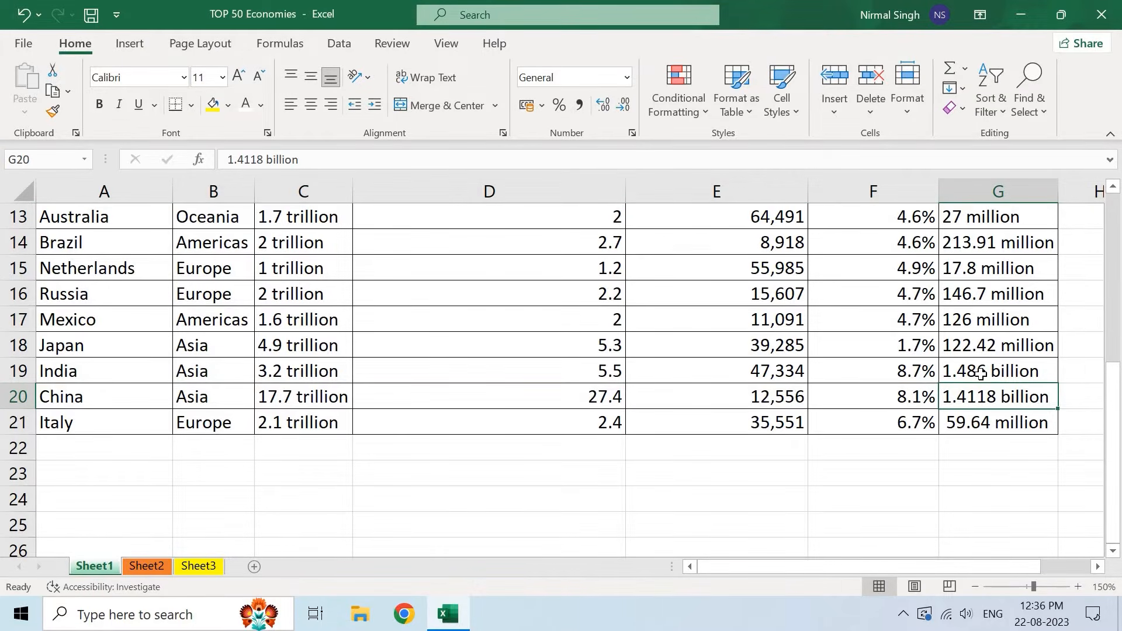
scroll(980, 372, up, 4)
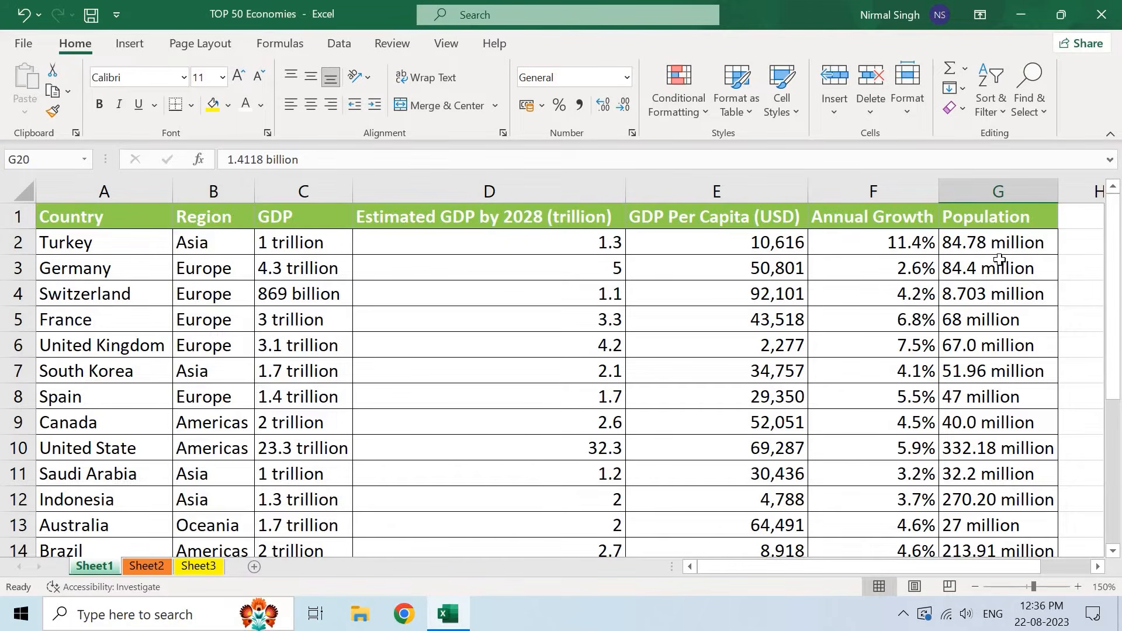
double_click(993, 241)
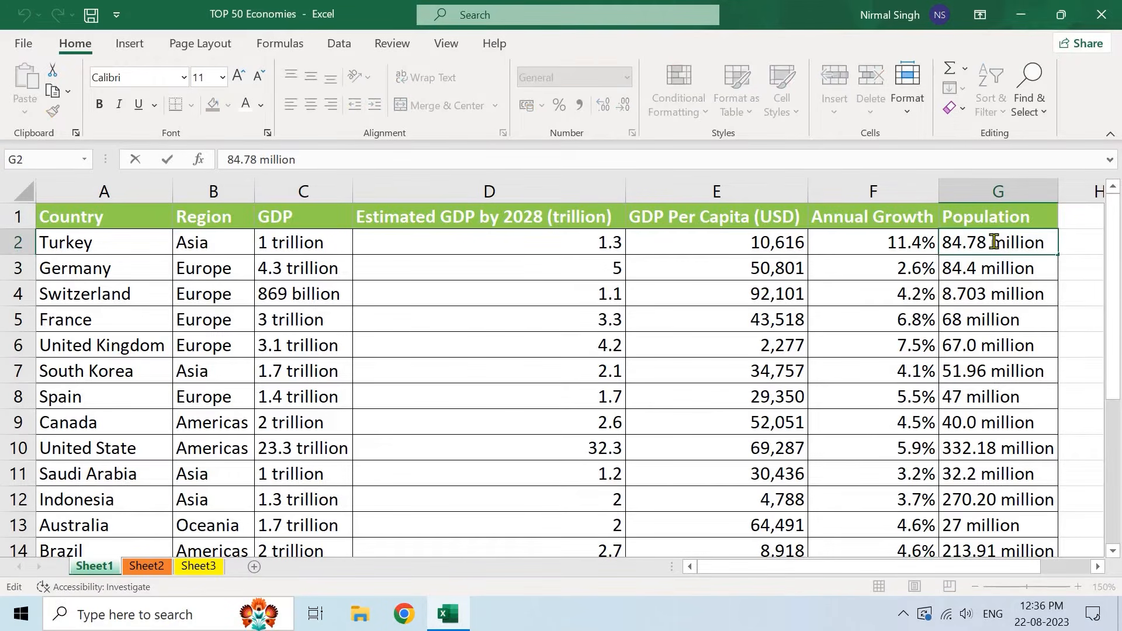
drag(992, 242, 1041, 243)
drag(943, 242, 970, 250)
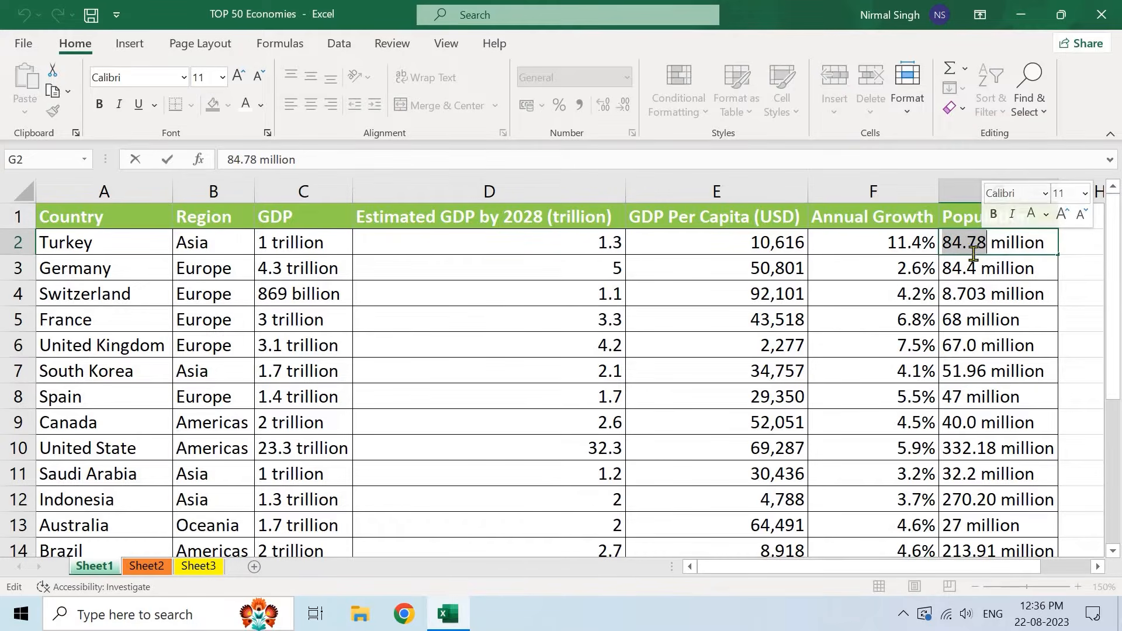
click(967, 244)
click(928, 235)
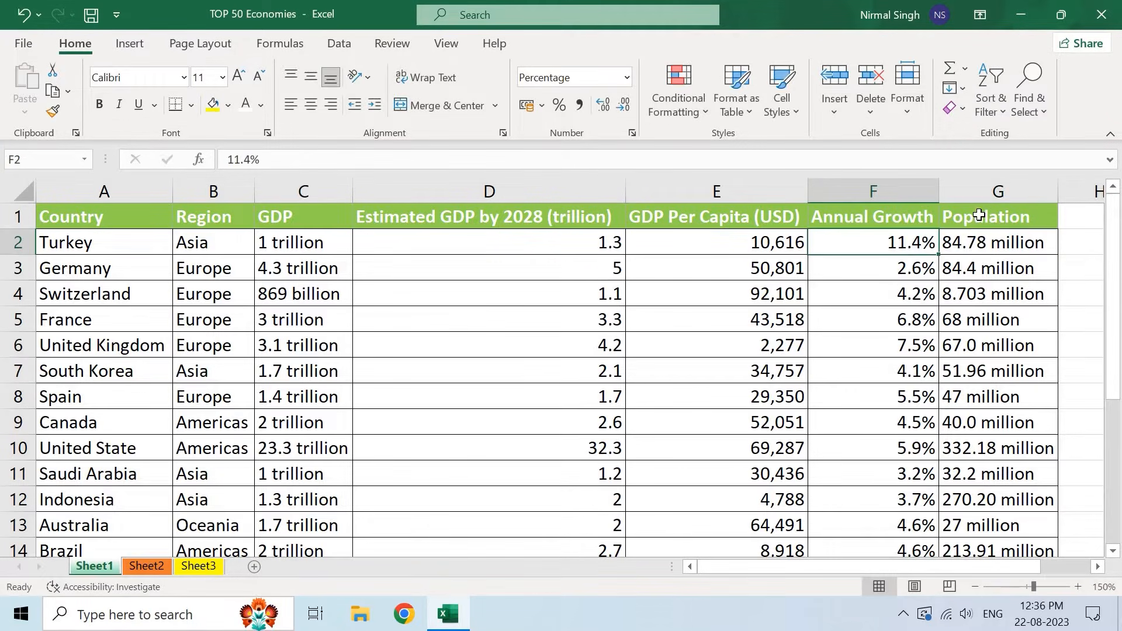
click(980, 216)
click(977, 242)
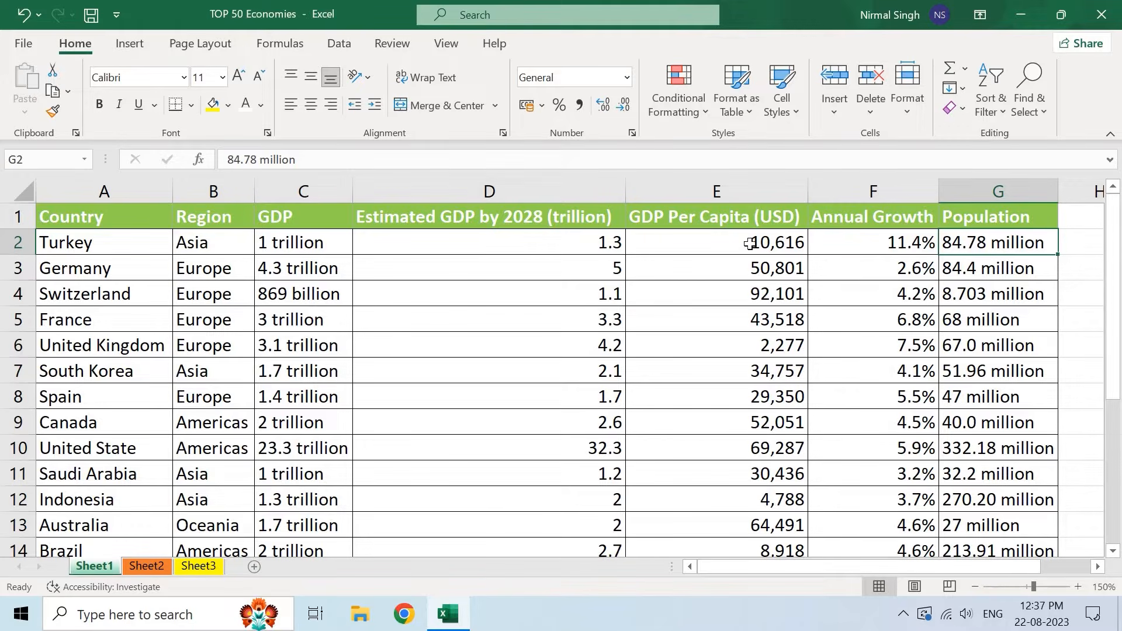
click(96, 245)
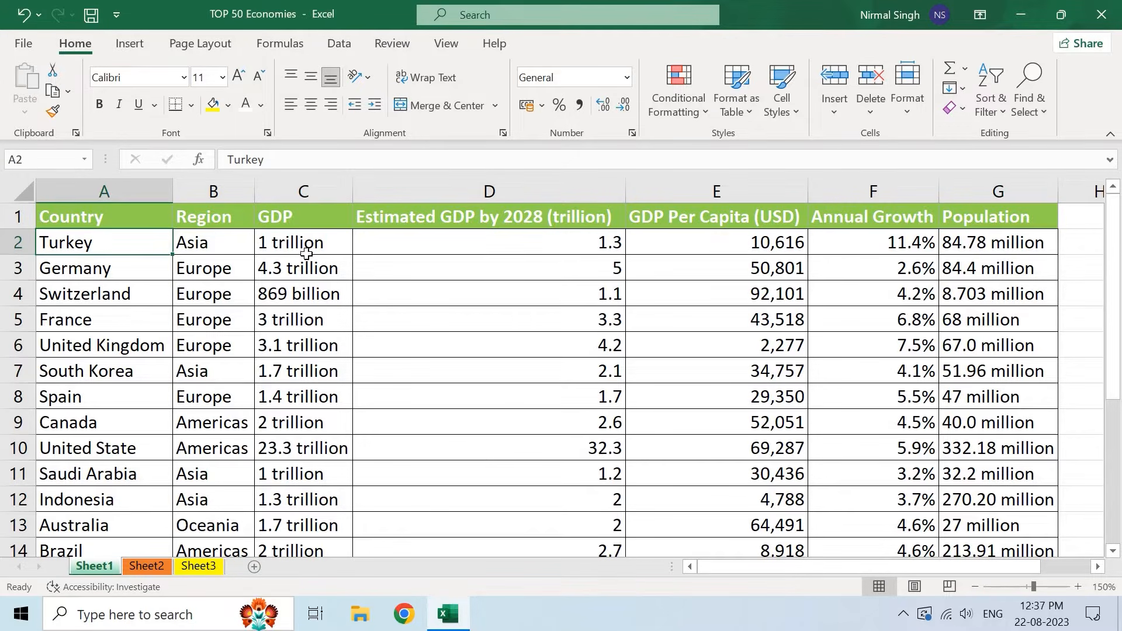
click(980, 244)
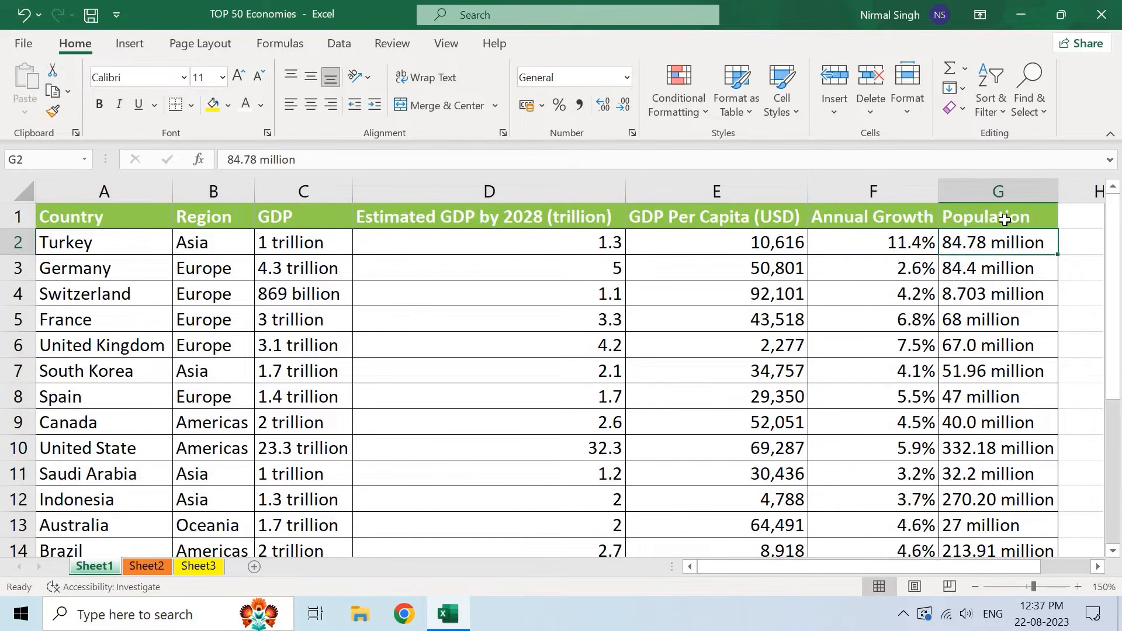
double_click(984, 244)
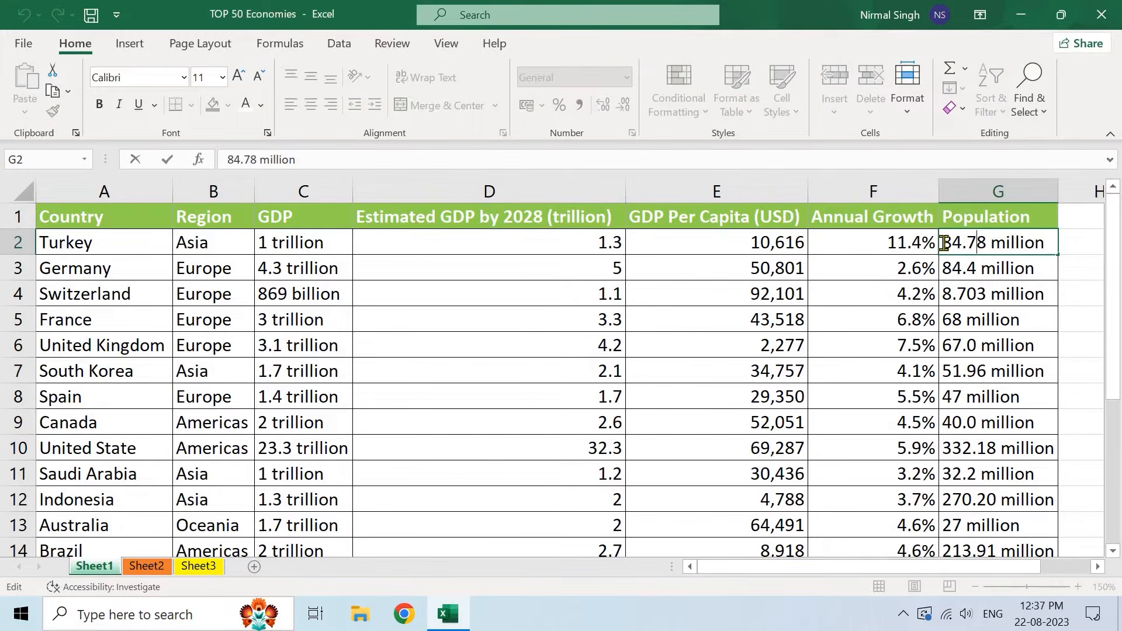
double_click(974, 241)
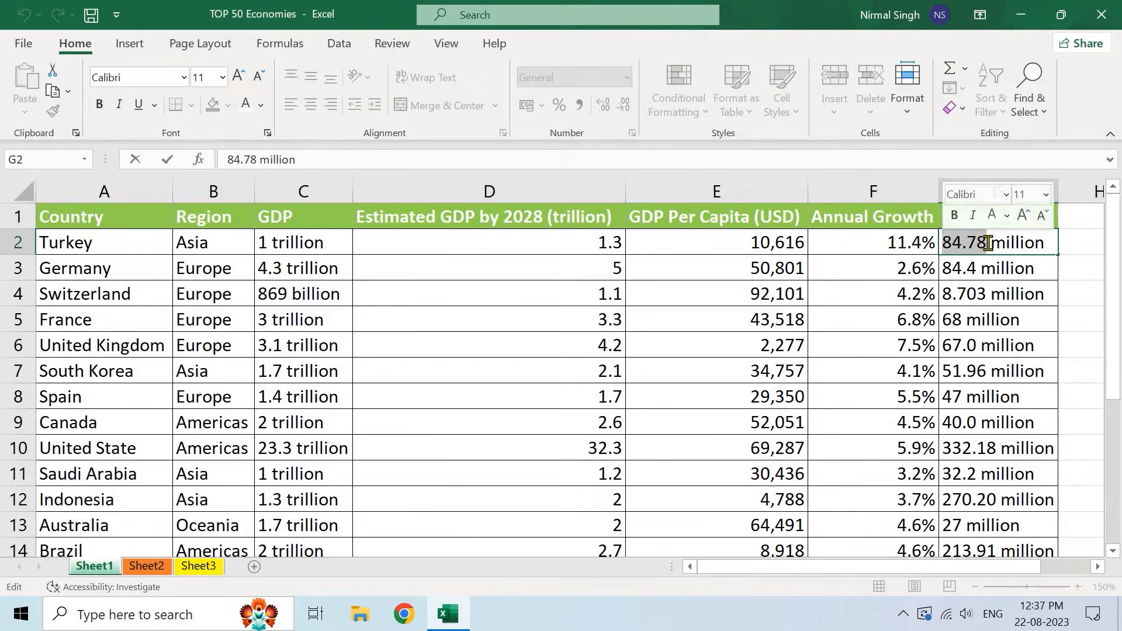
click(983, 241)
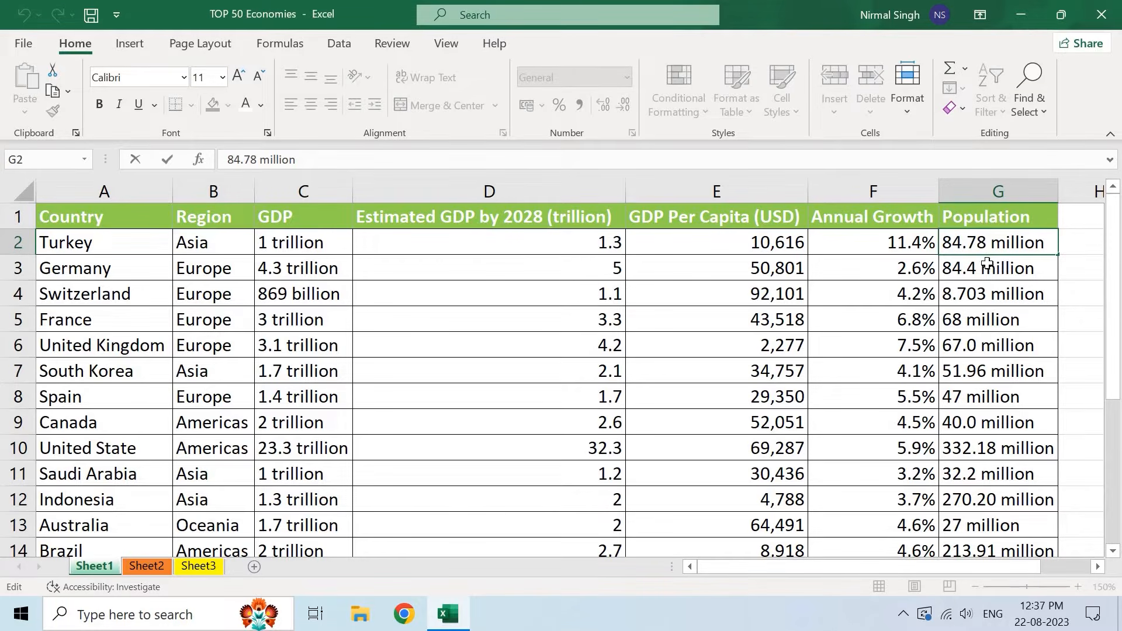
click(989, 218)
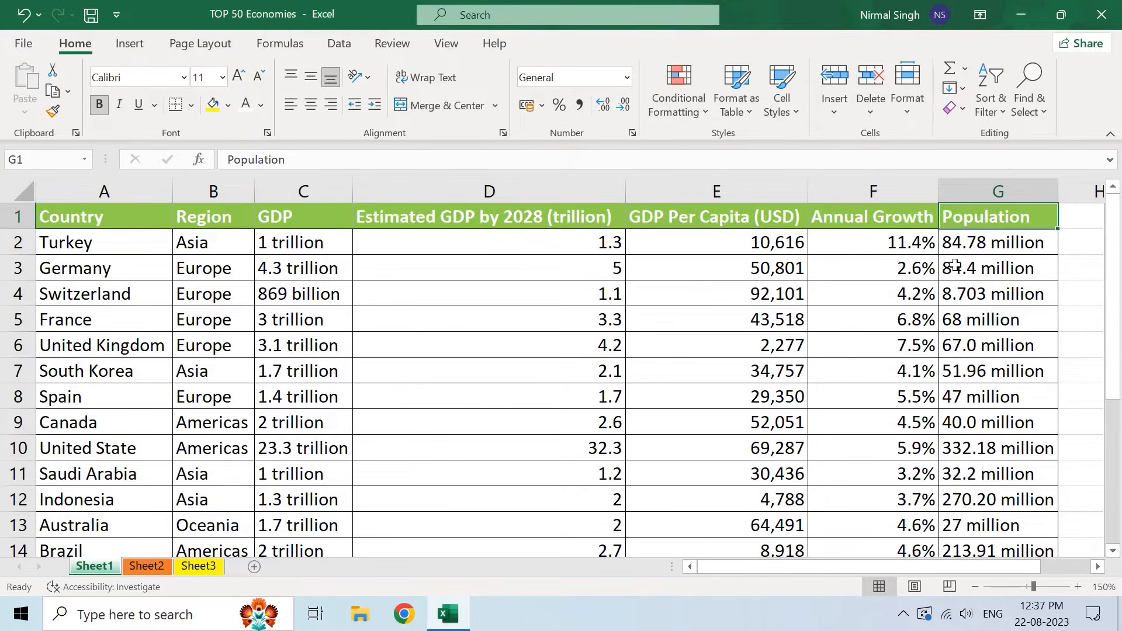
click(989, 105)
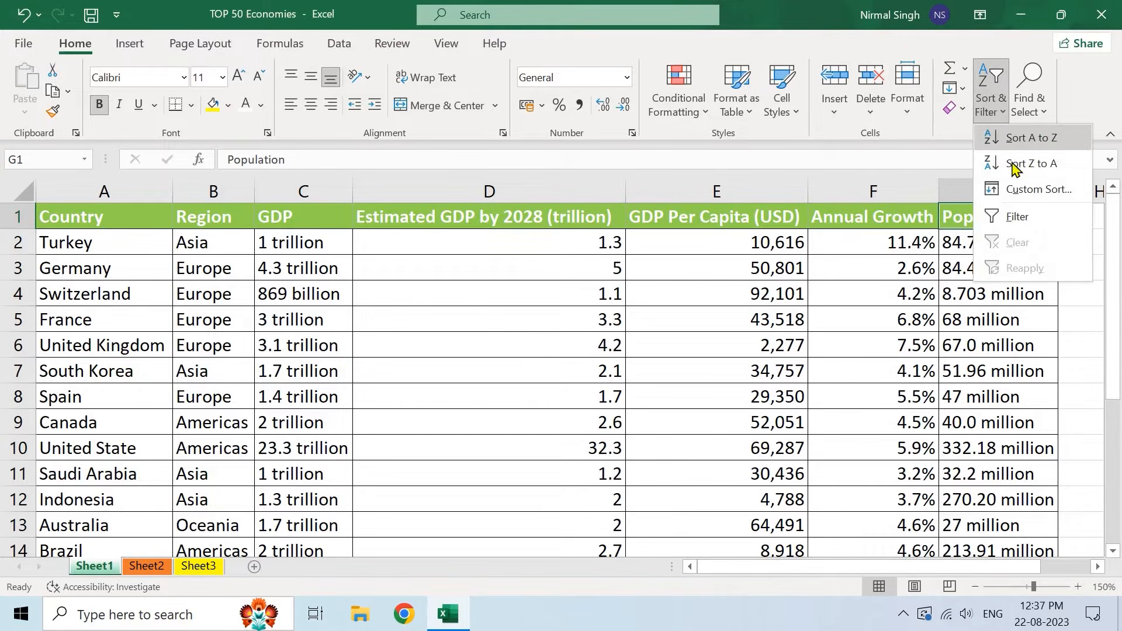
click(398, 277)
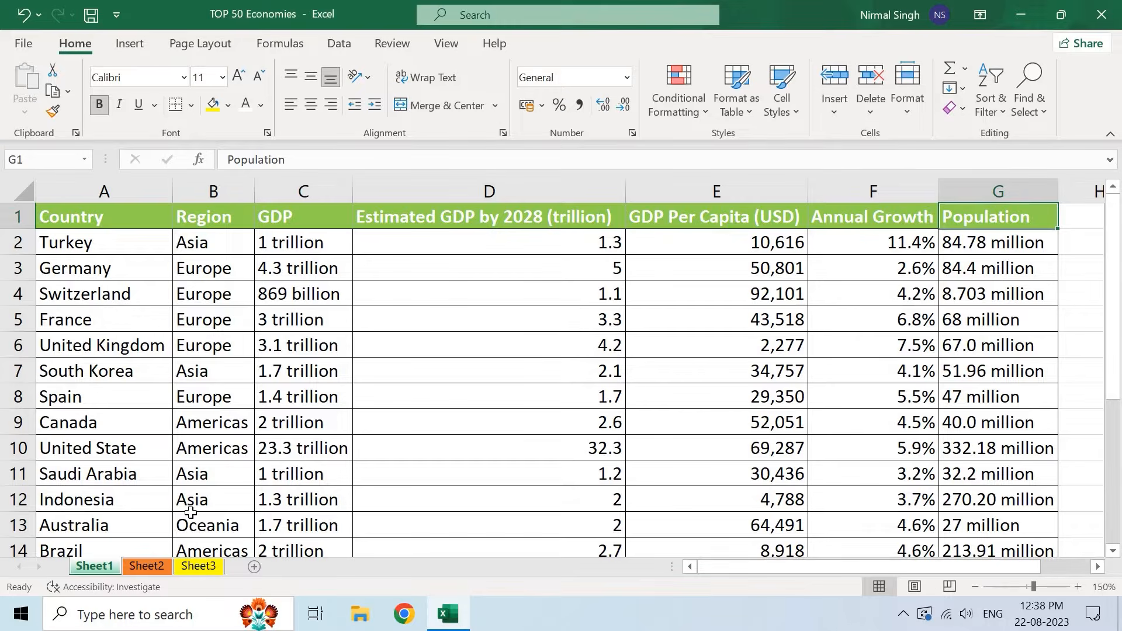
- Open Sheet2 and review the Student Name, House Name, House Color and T-shirt Size columns
click(149, 567)
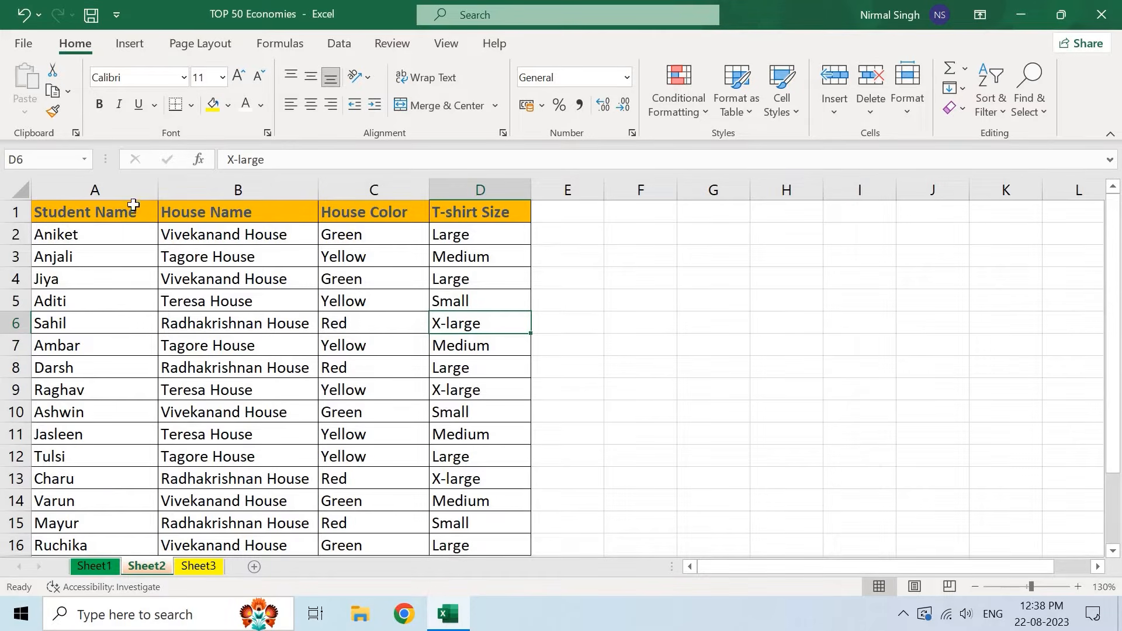
click(137, 215)
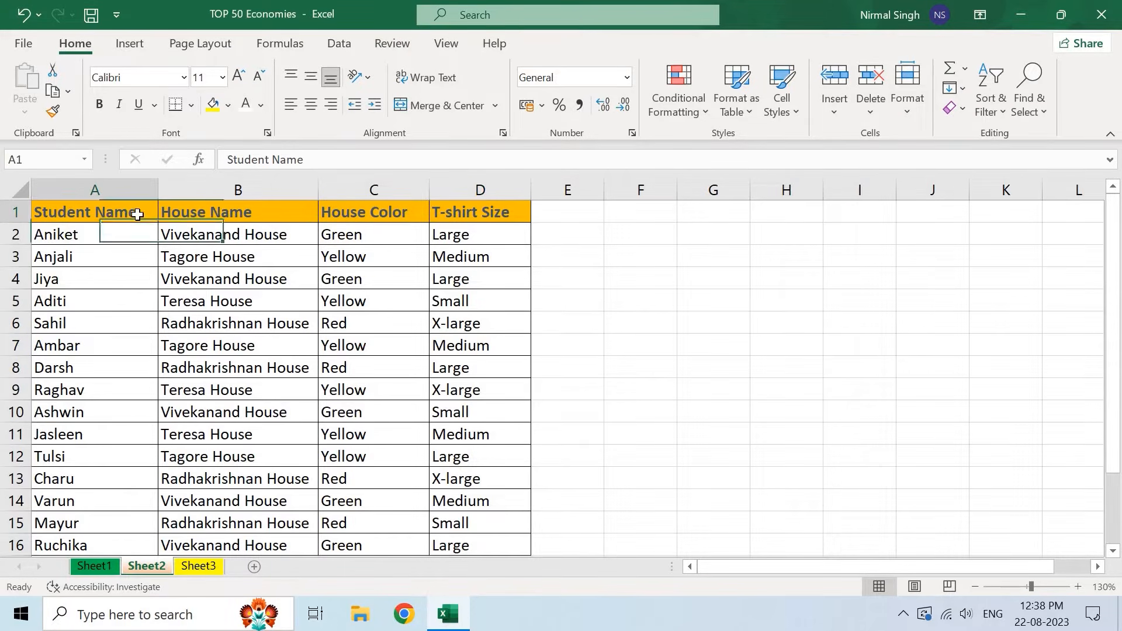
click(218, 212)
click(374, 215)
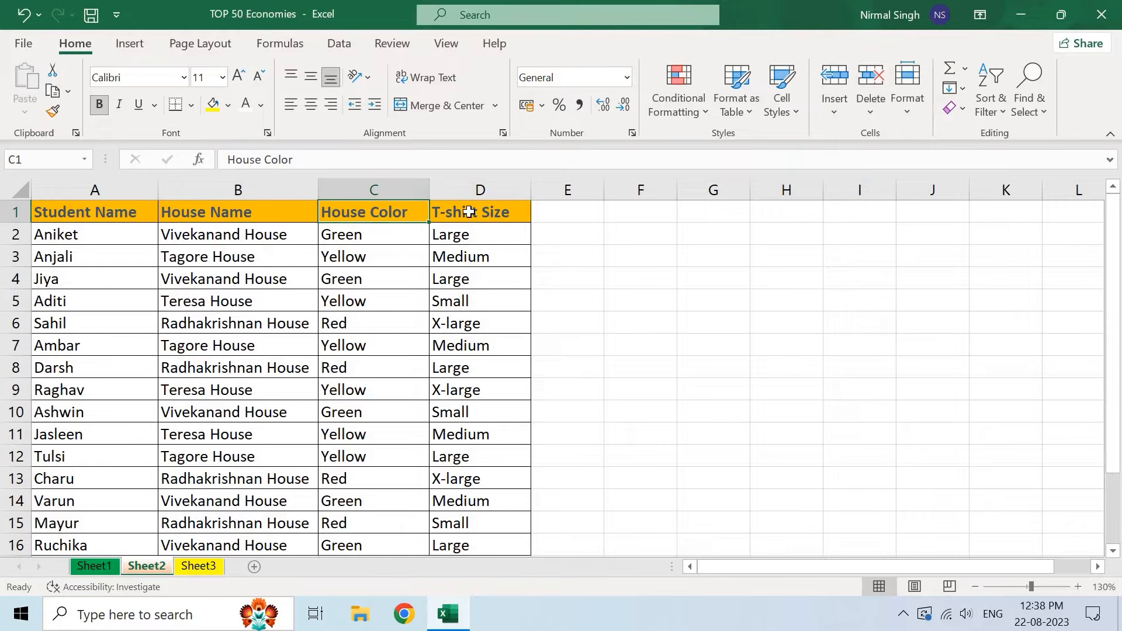
click(470, 212)
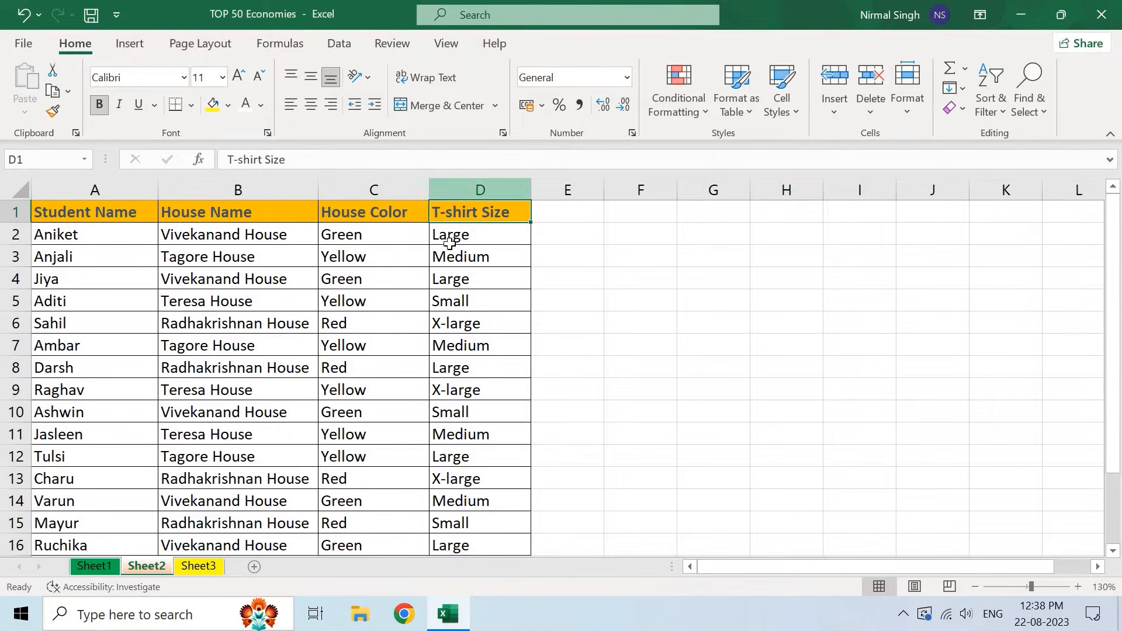
click(462, 190)
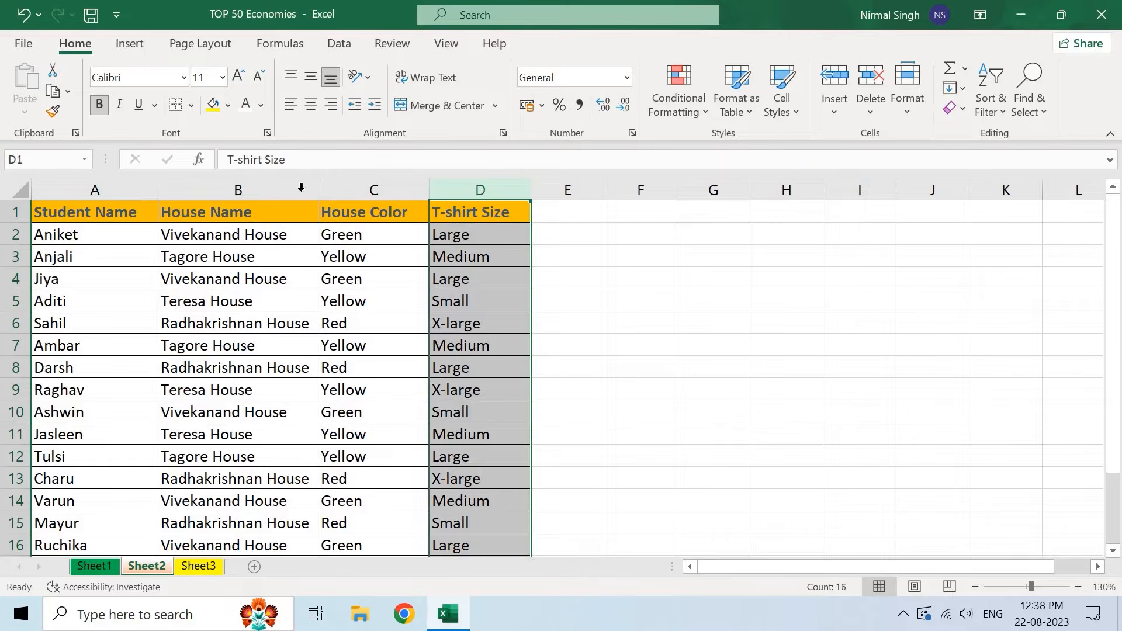
click(437, 237)
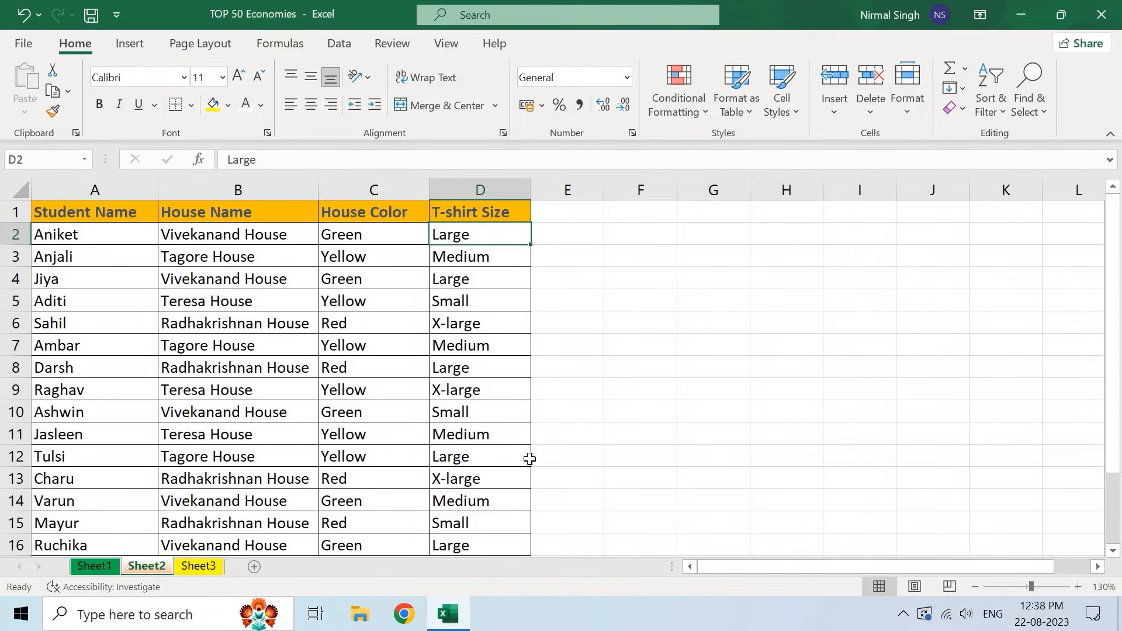
scroll(500, 453, down, 1)
scroll(501, 453, up, 2)
- Sort the student list A to Z by T-shirt Size and check the Small rows
click(1000, 110)
click(1012, 139)
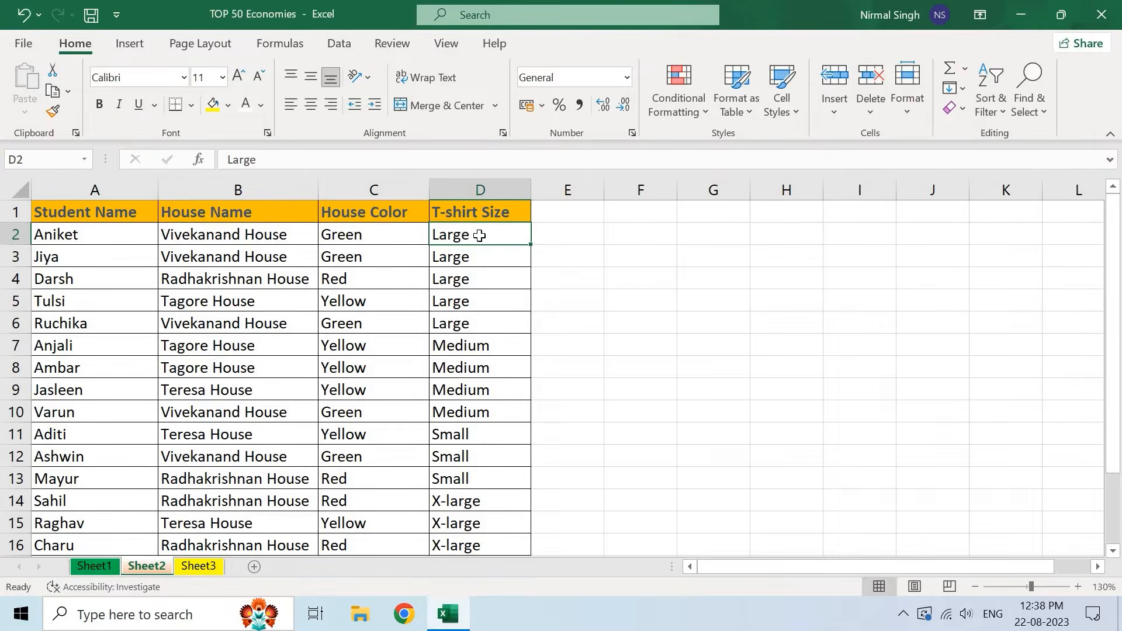
scroll(488, 350, down, 2)
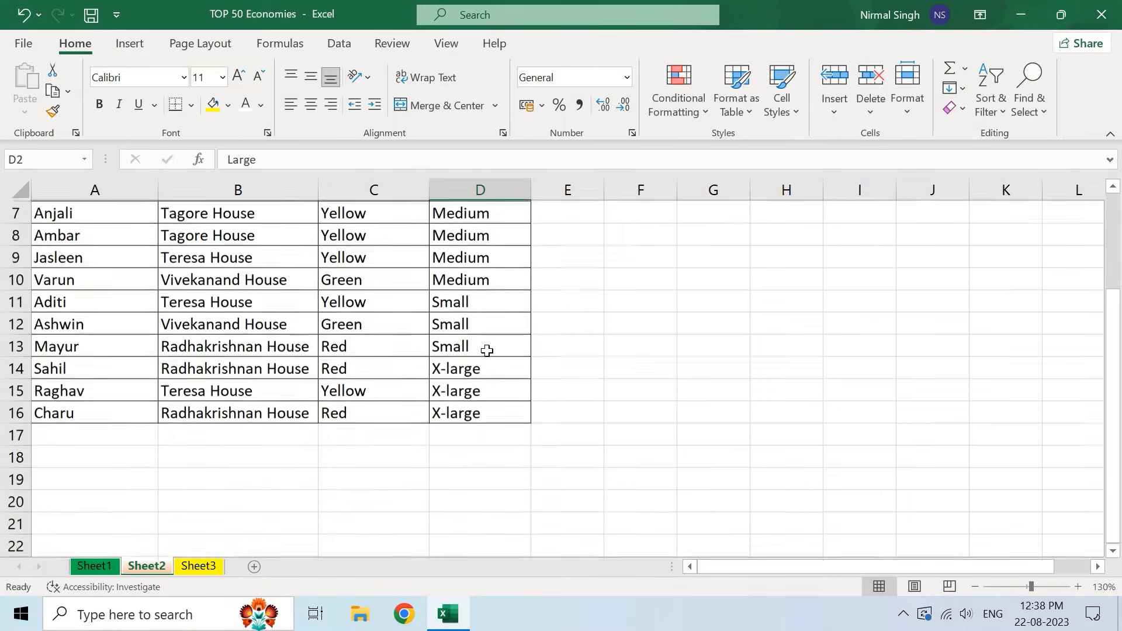
scroll(488, 350, up, 2)
click(460, 438)
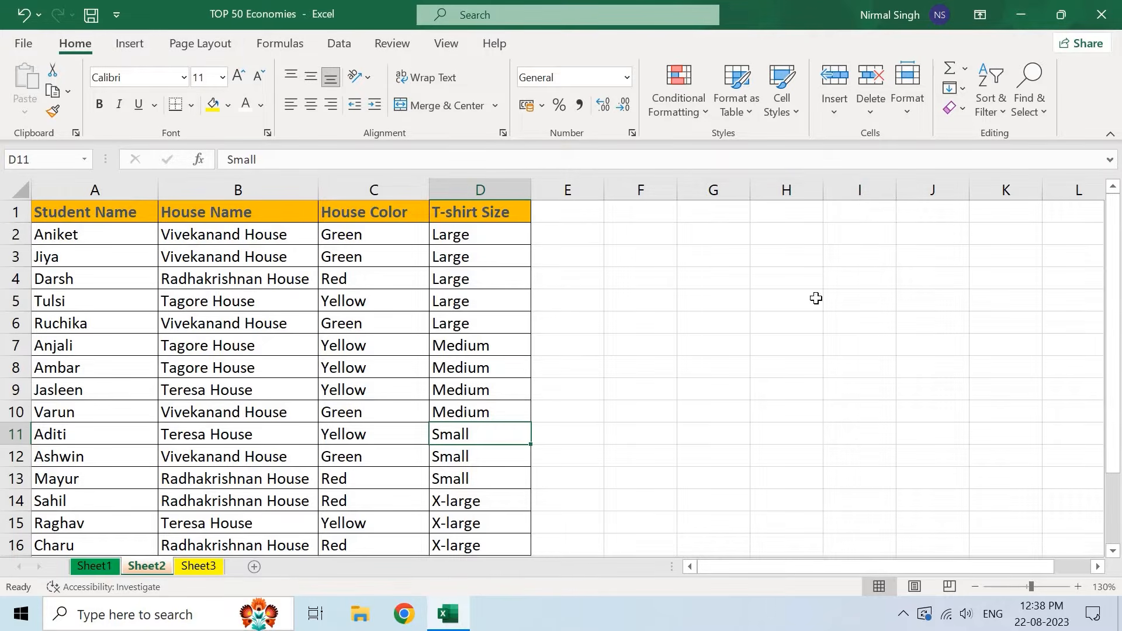
- Reopen the Sort & Filter menu with D2 active in the T-shirt Size column
click(990, 114)
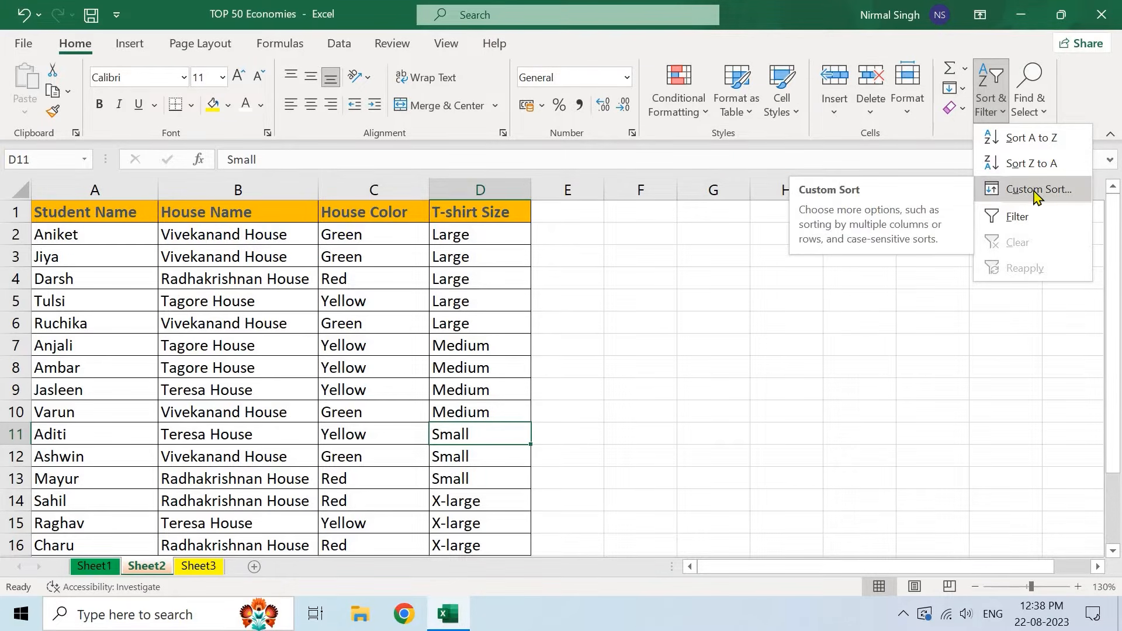
click(481, 236)
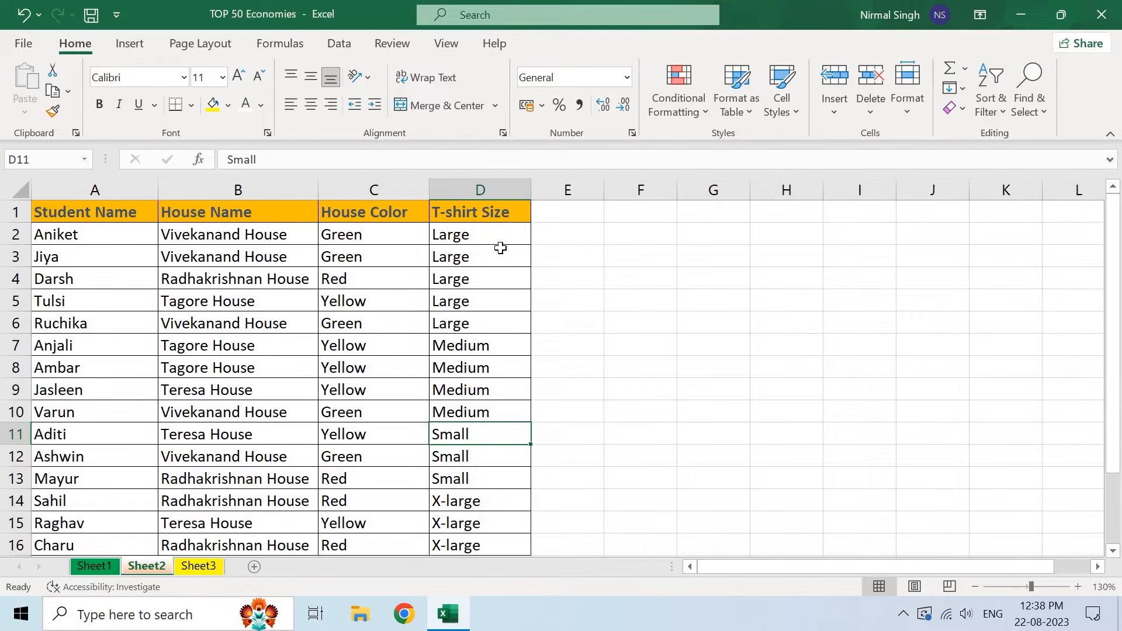
click(476, 192)
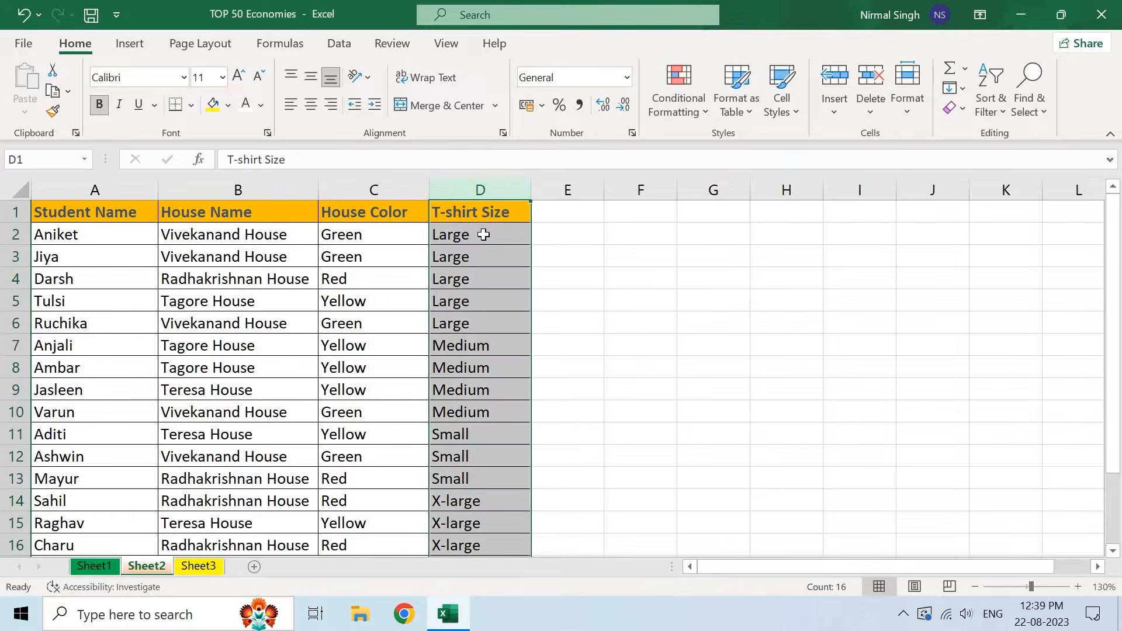
click(469, 236)
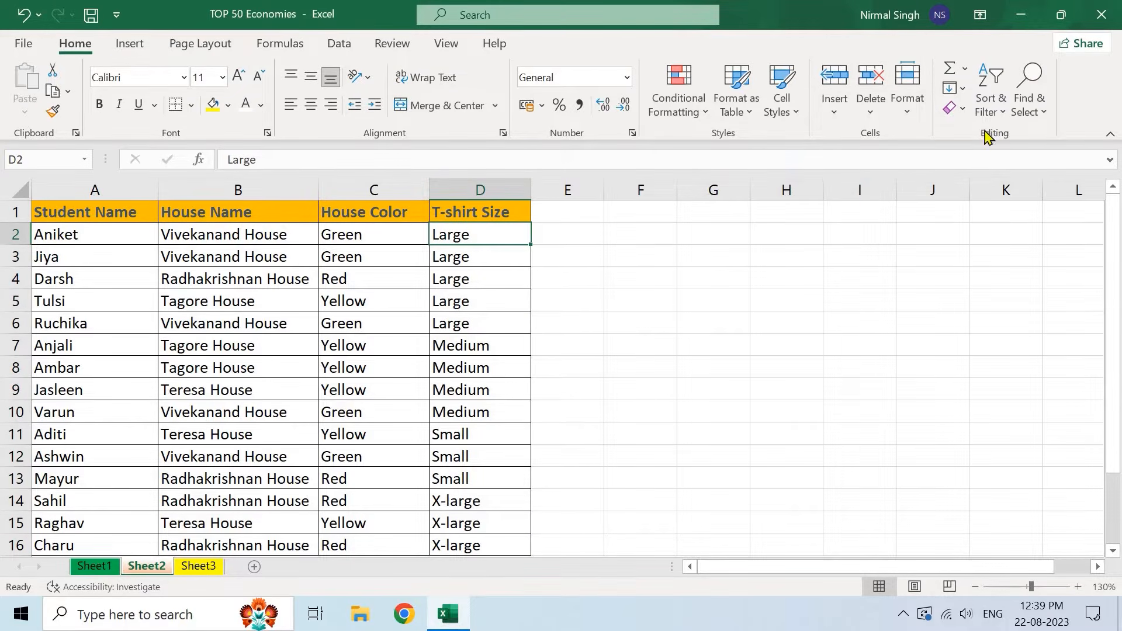
click(991, 104)
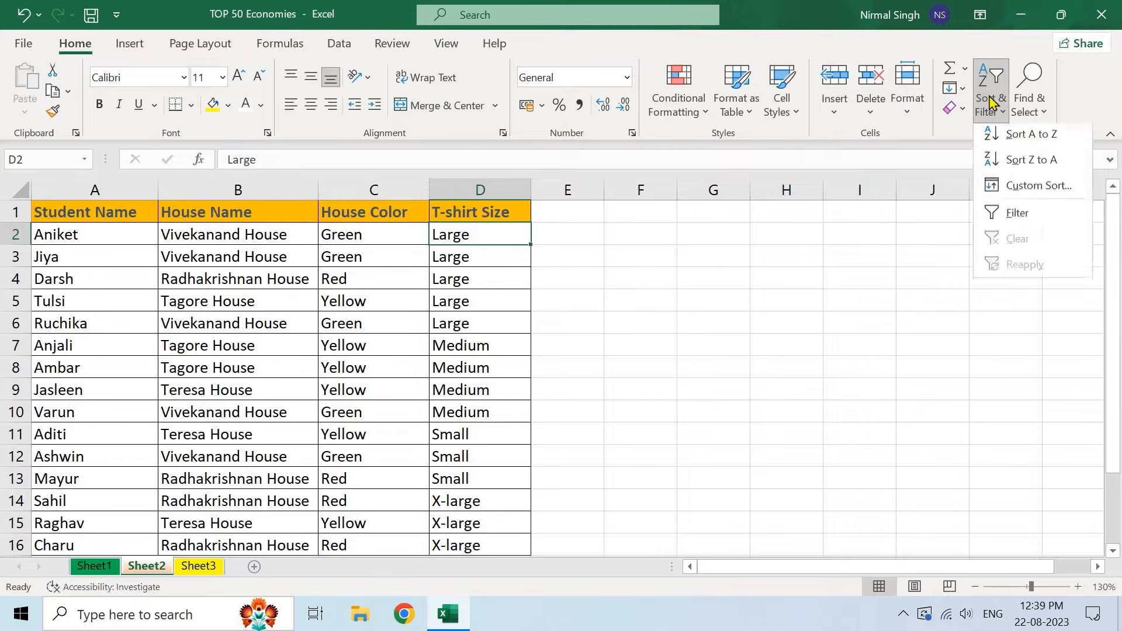
- Start a custom sort by T-shirt Size on cell values, choosing Custom List as the order
click(1020, 187)
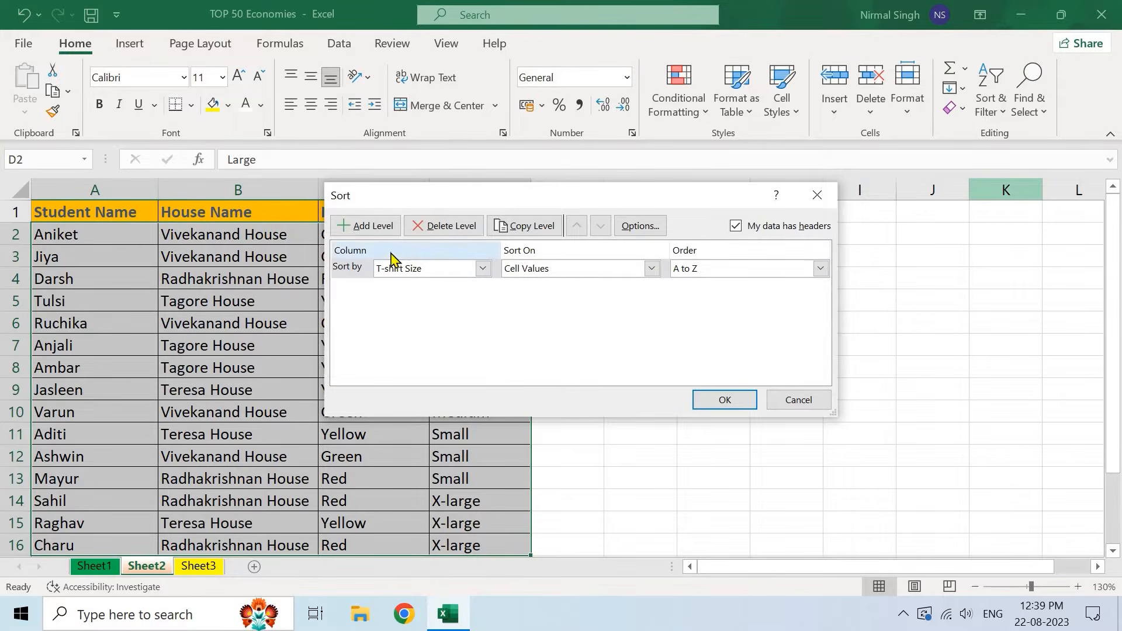
click(483, 269)
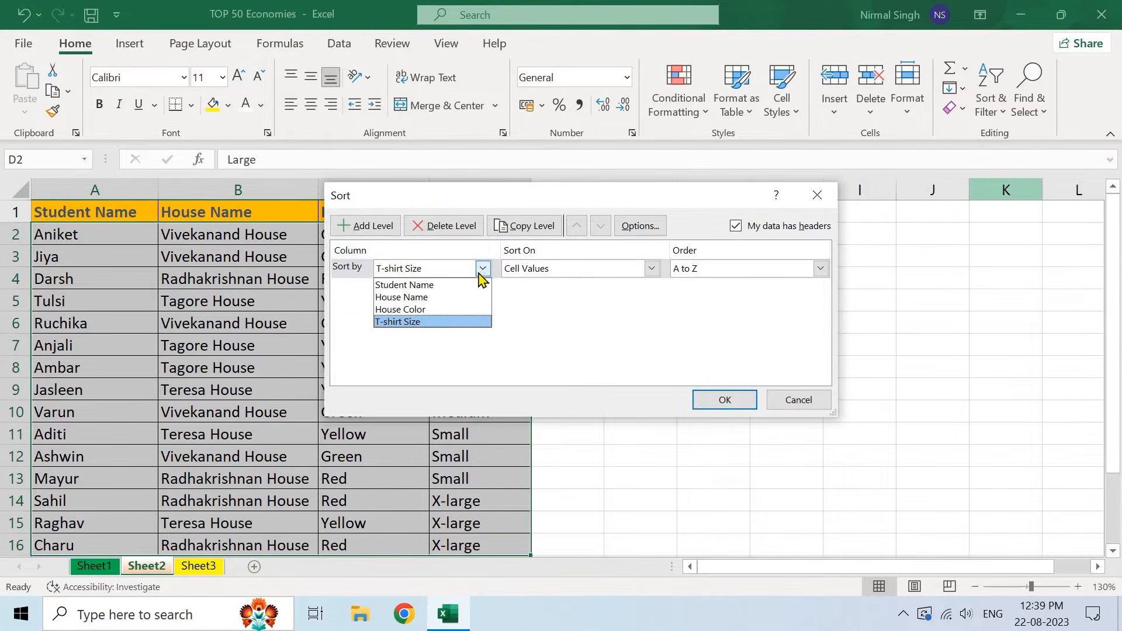
click(426, 322)
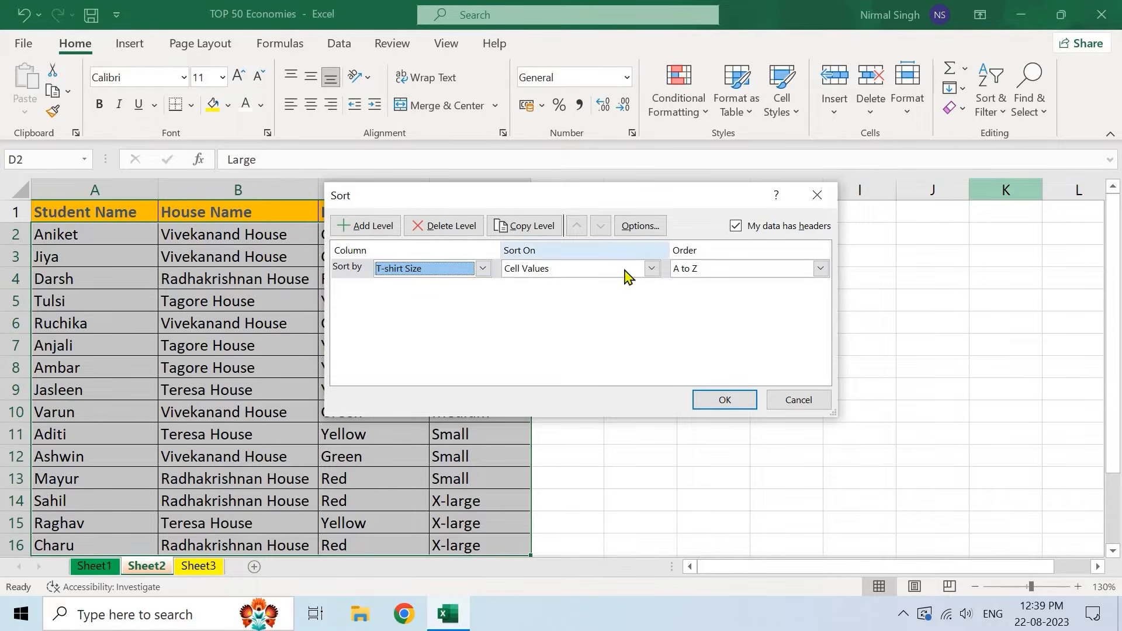
click(553, 270)
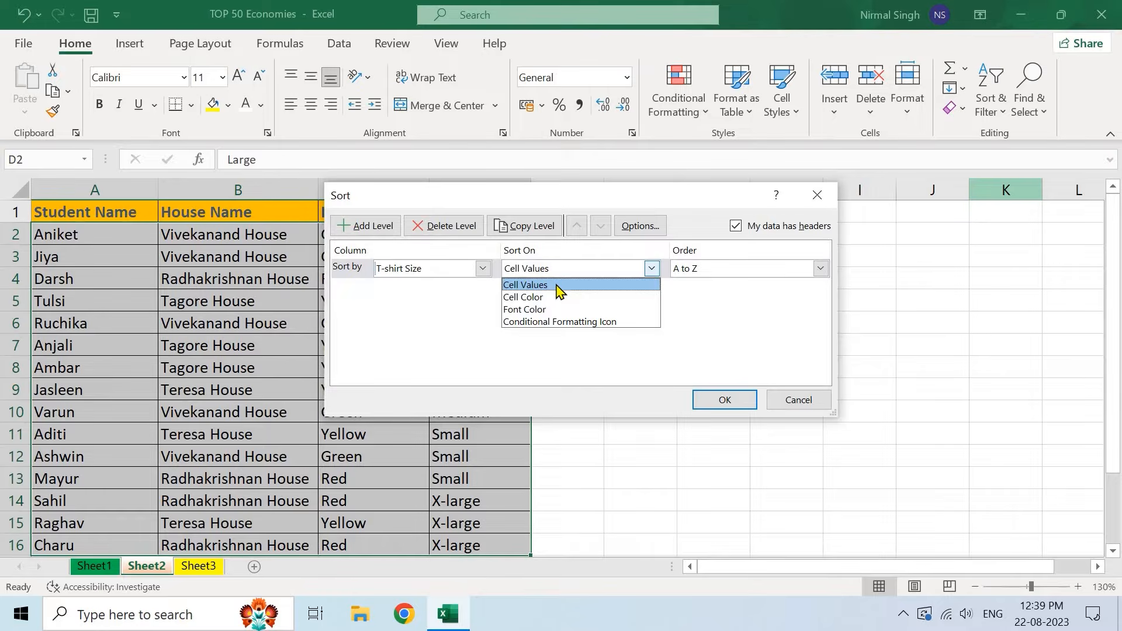
click(559, 290)
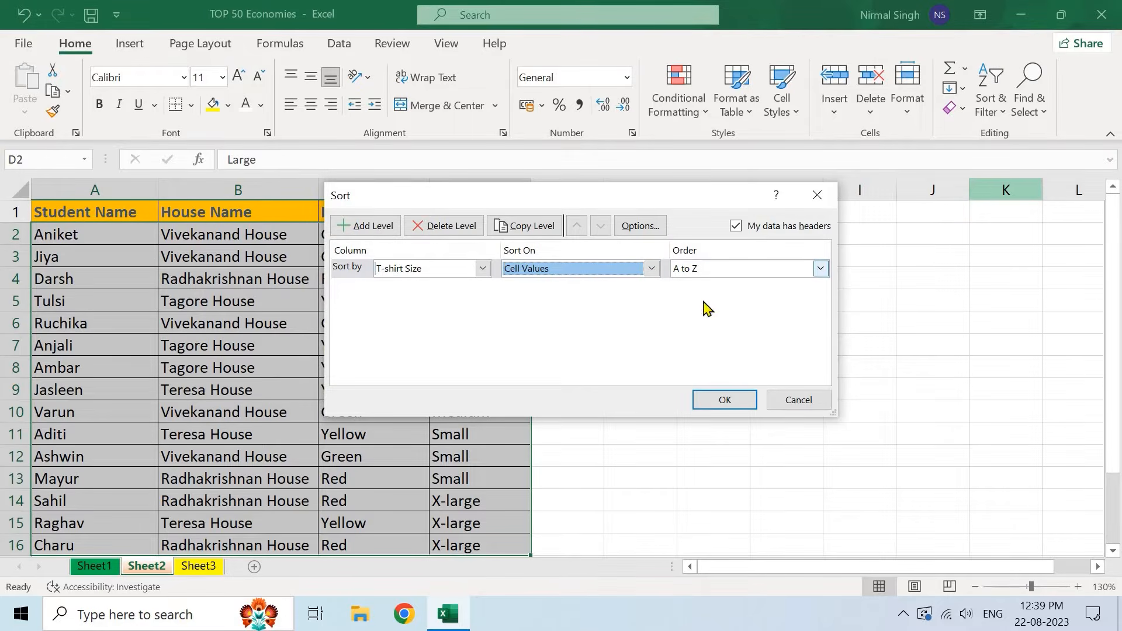
click(707, 269)
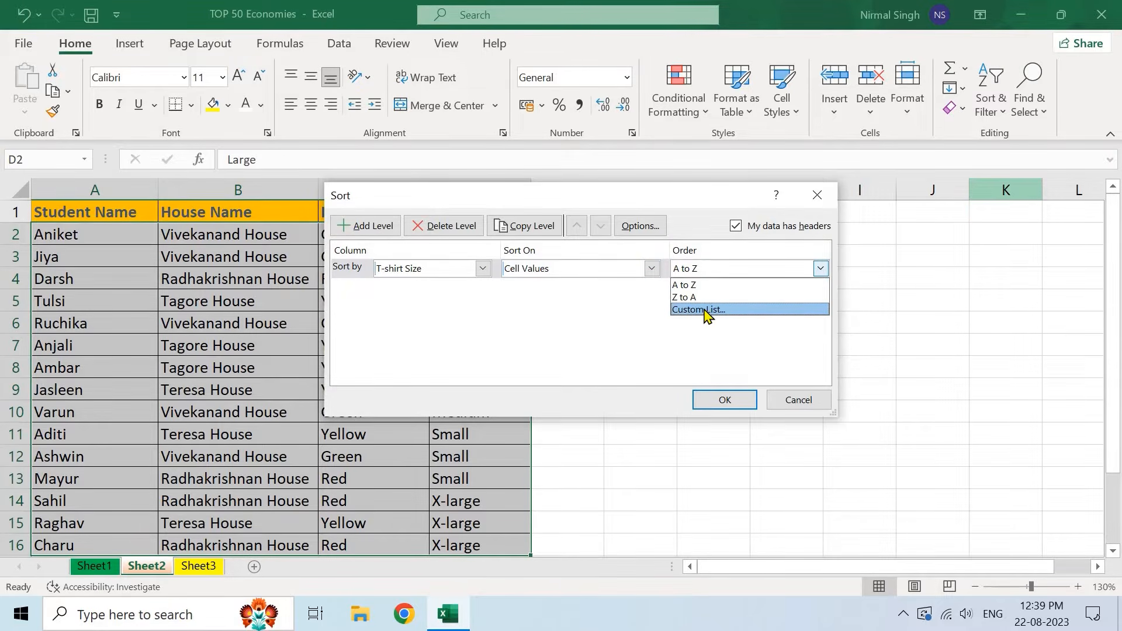
click(706, 310)
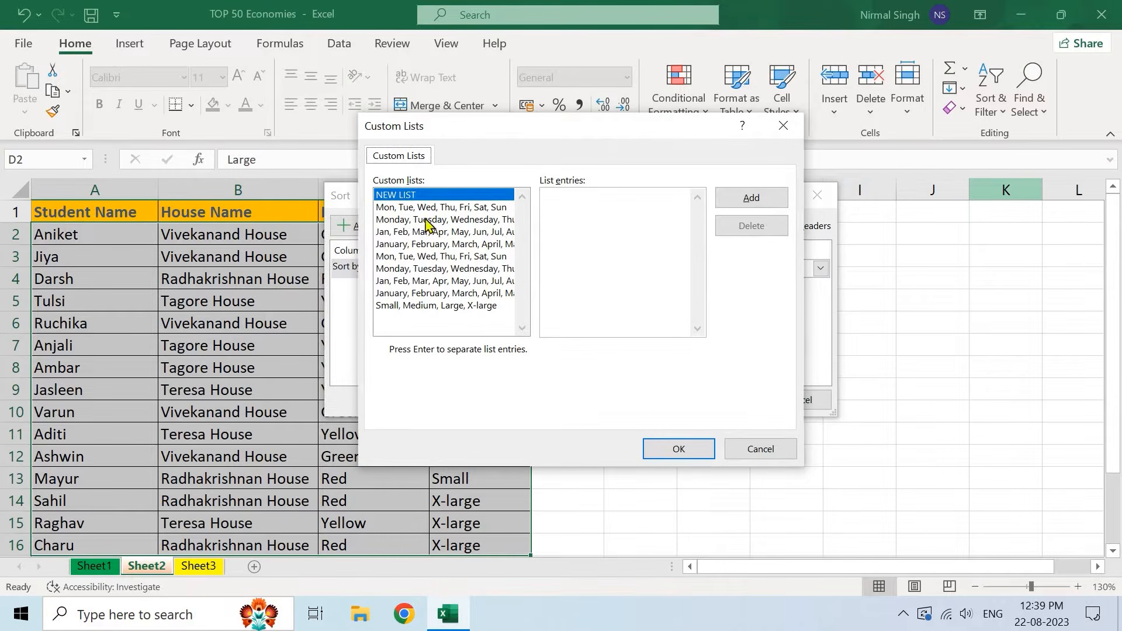
- Create the custom list Small, Medium, Large, X-large and set it as the sort order
key(Down)
key(Down)
key(Down)
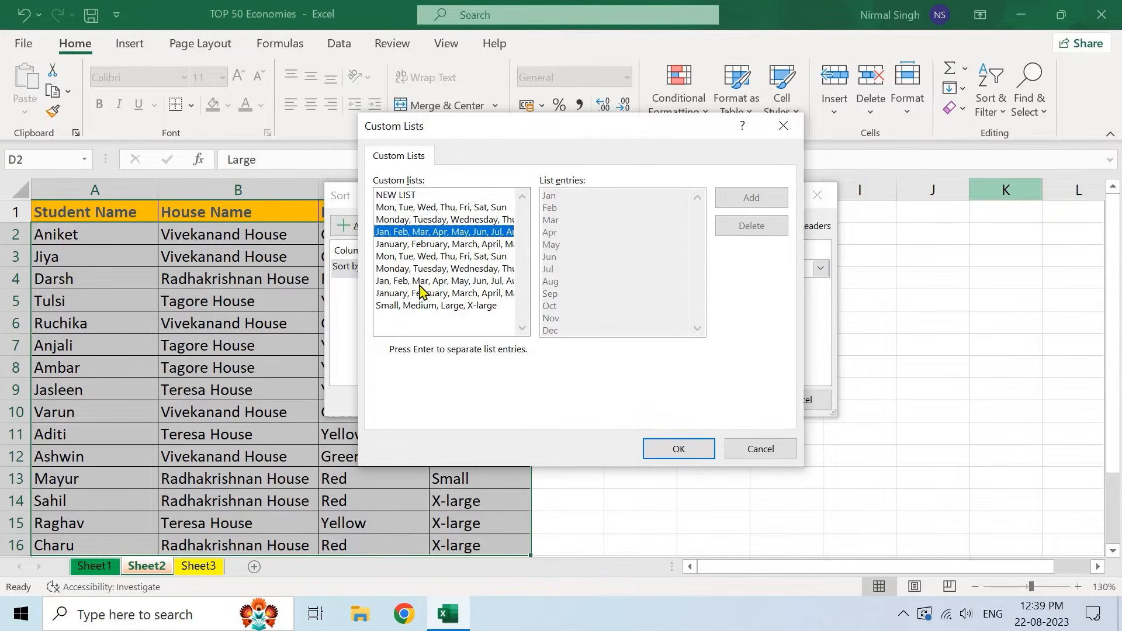
click(413, 196)
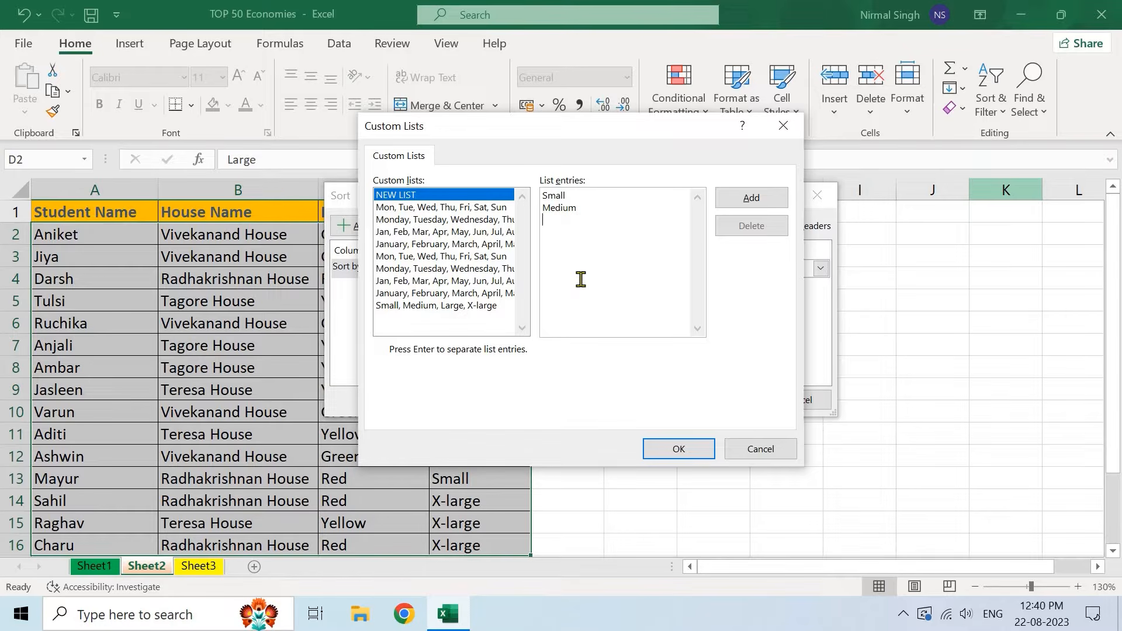
text(ge)
click(751, 198)
click(467, 309)
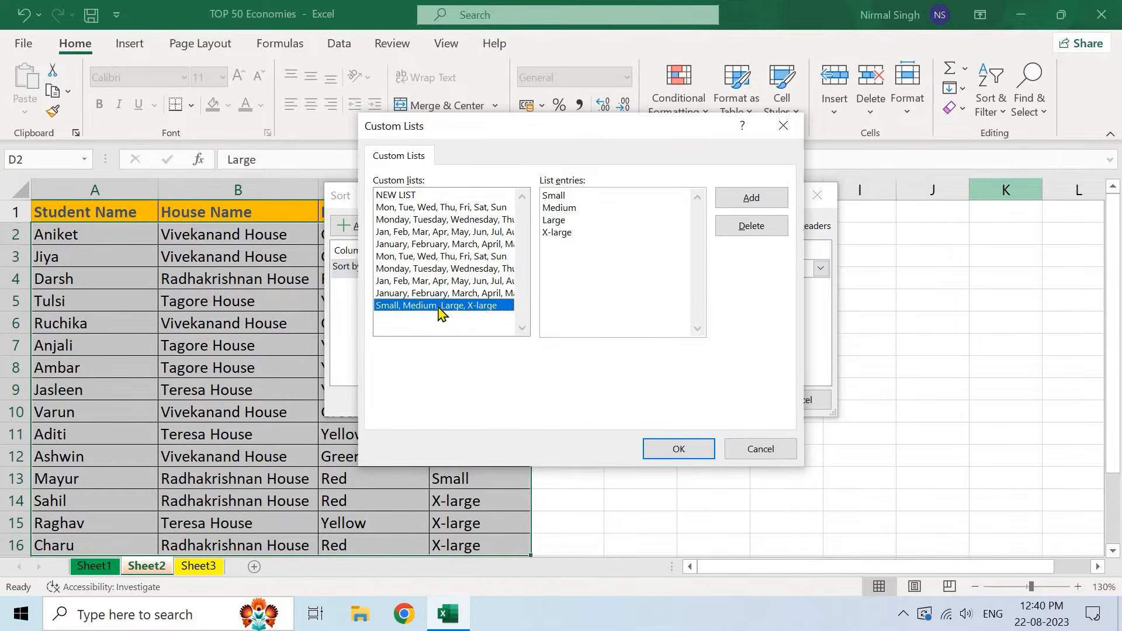
click(677, 453)
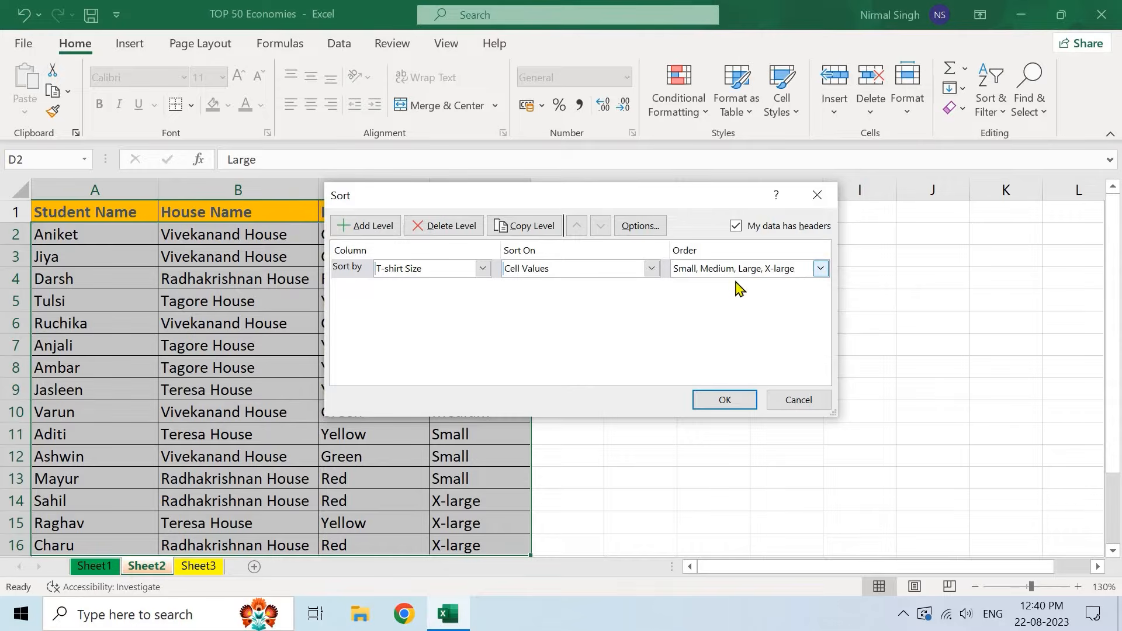
- Apply the Small-to-X-large sort to the T-shirt Size column
click(720, 401)
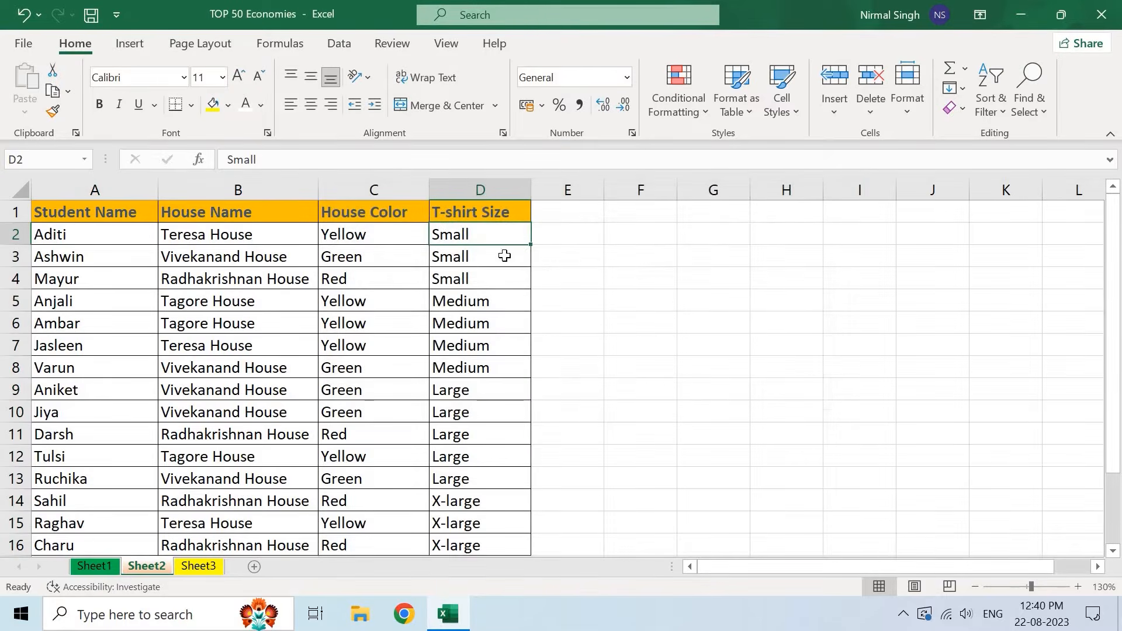
click(479, 189)
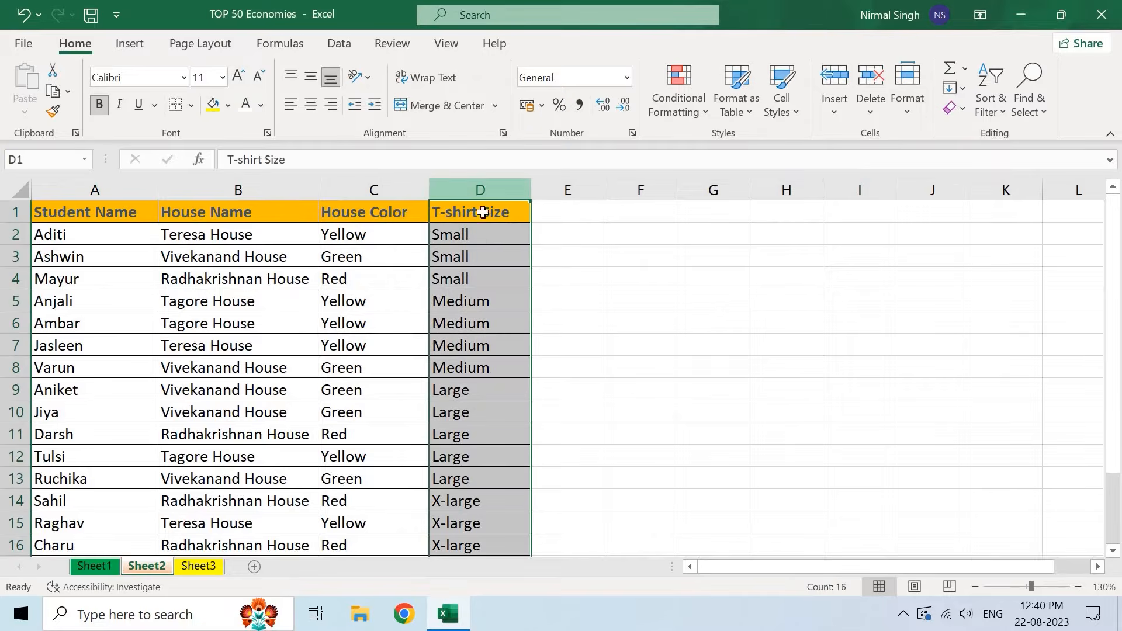
click(468, 236)
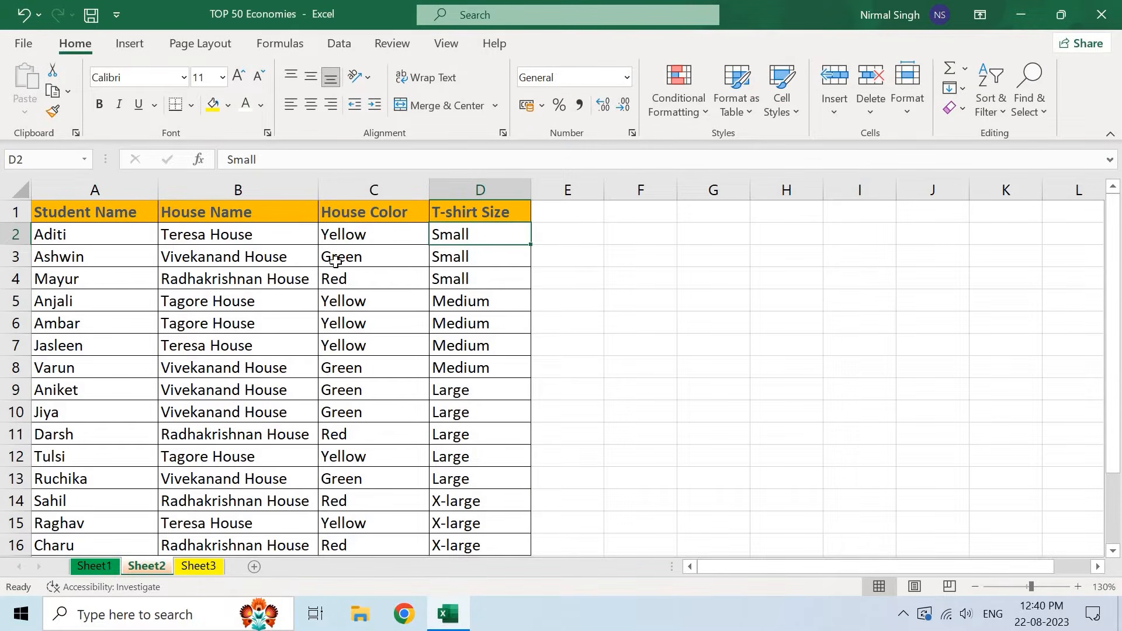
- Highlight the Small, Medium and Large groups in column D to verify the order
shift+click(482, 275)
drag(470, 252, 478, 256)
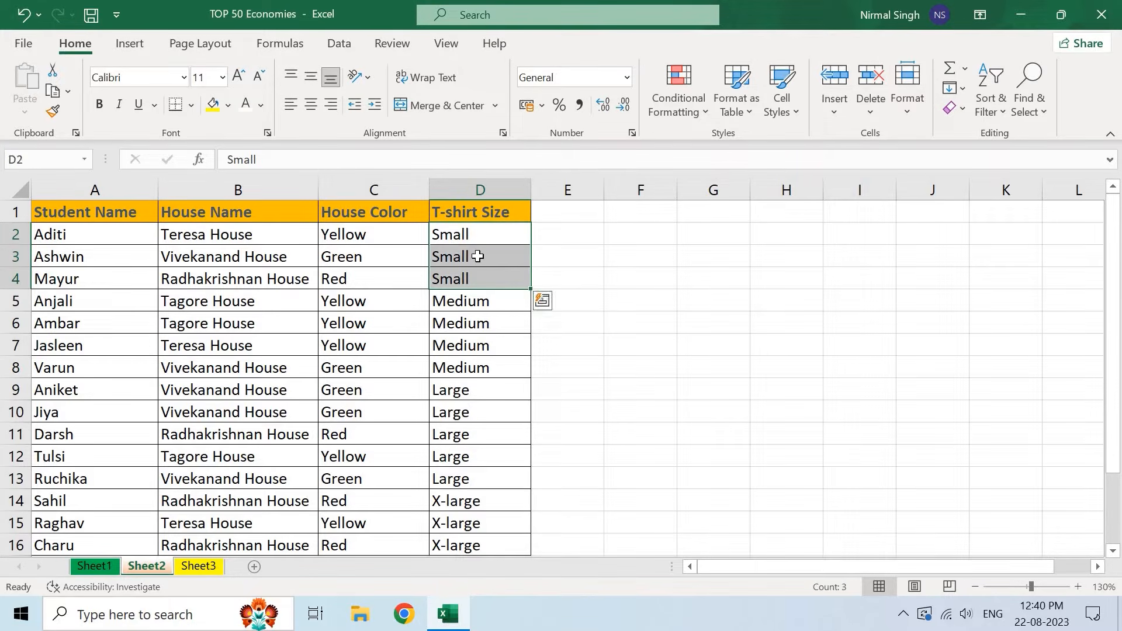
drag(452, 305, 473, 480)
click(474, 520)
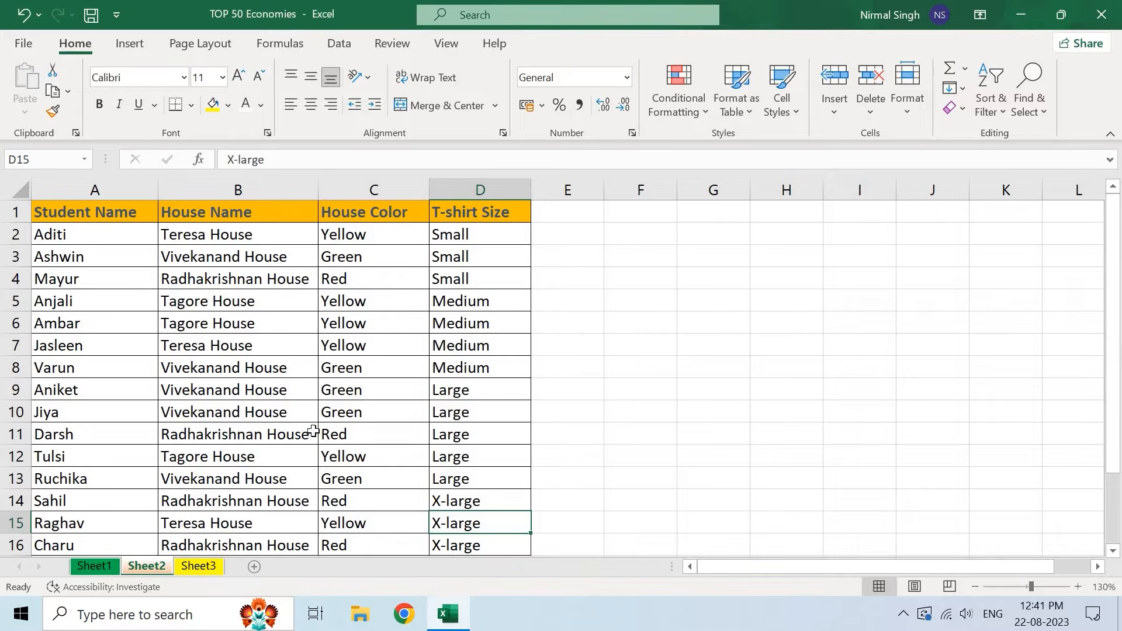
click(995, 105)
- Switch to Sheet3 and select cell C2 in the student table
click(204, 566)
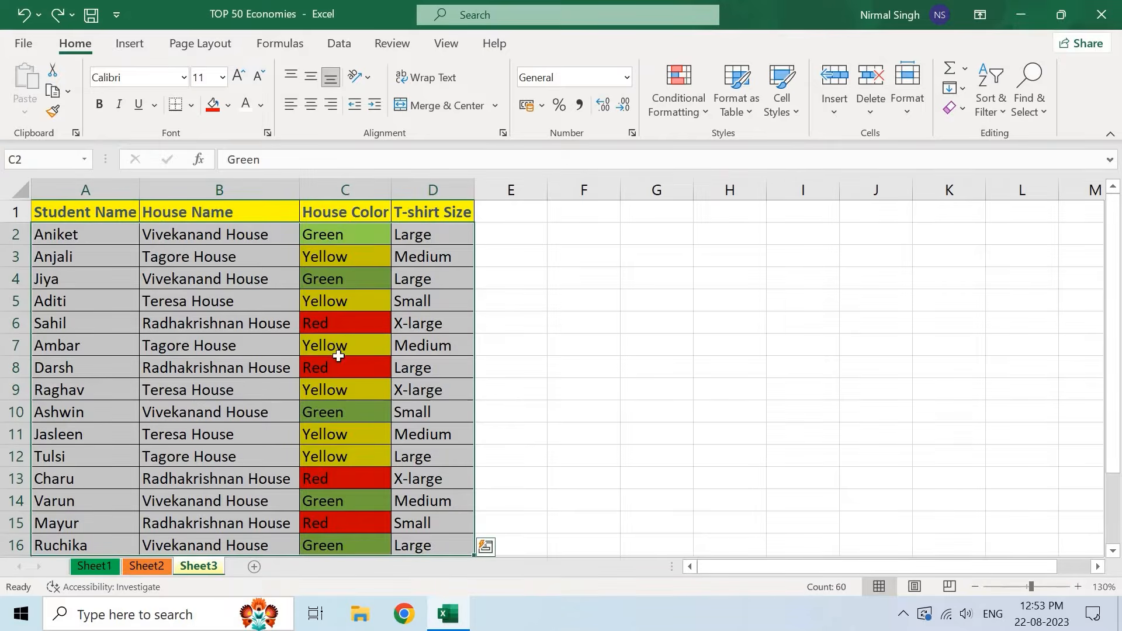
click(341, 232)
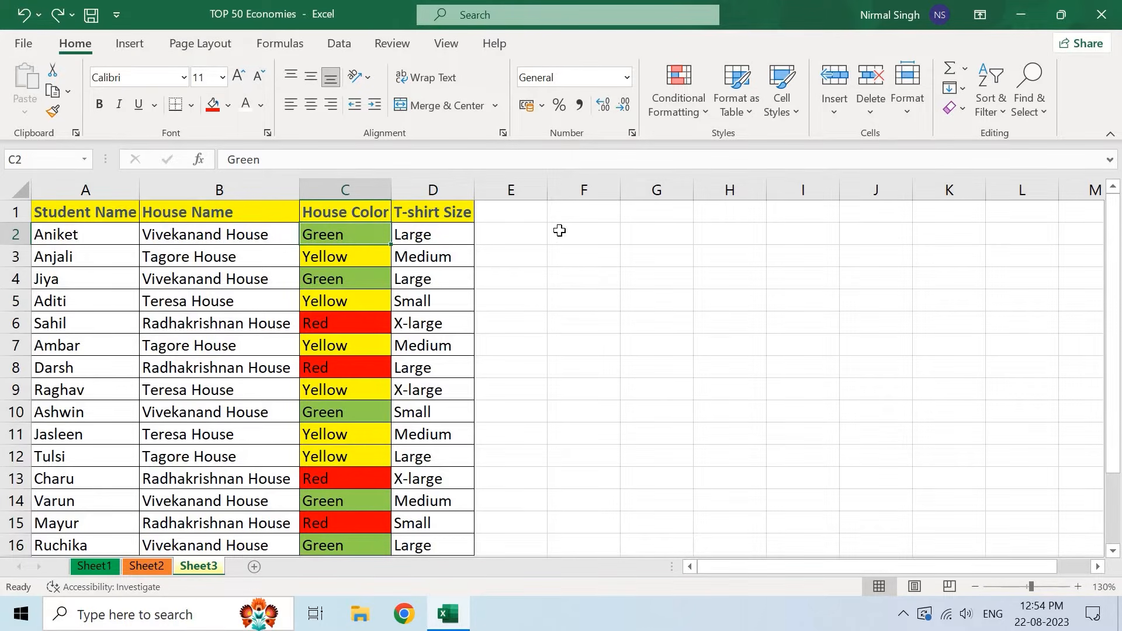
- Custom-sort the table by House Color on cell colour with yellow on top
click(1001, 105)
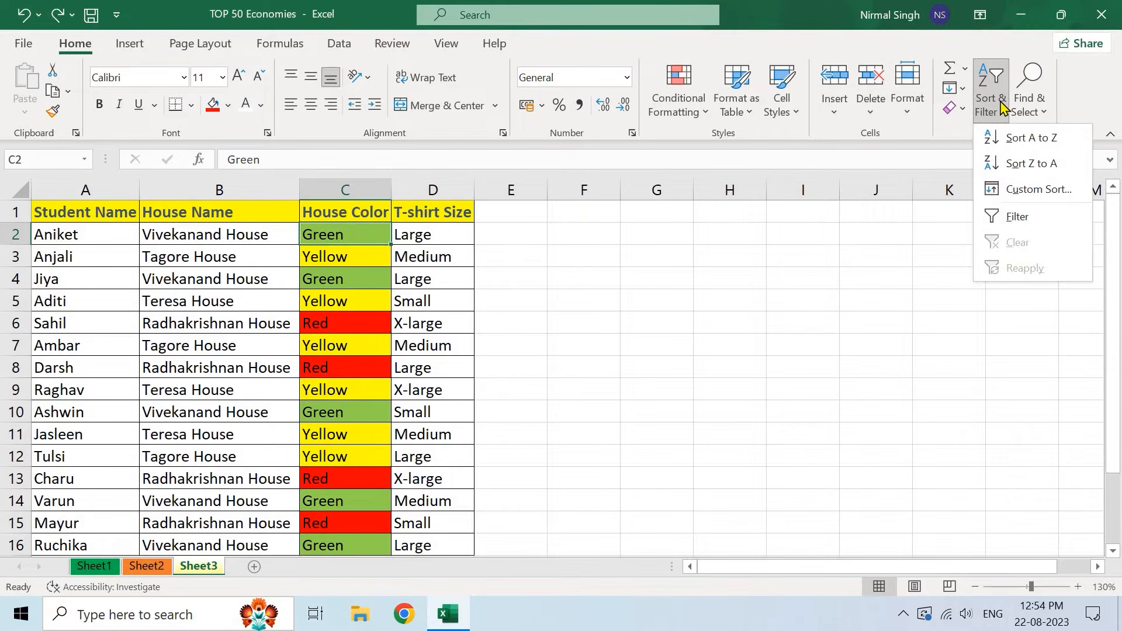
click(1052, 197)
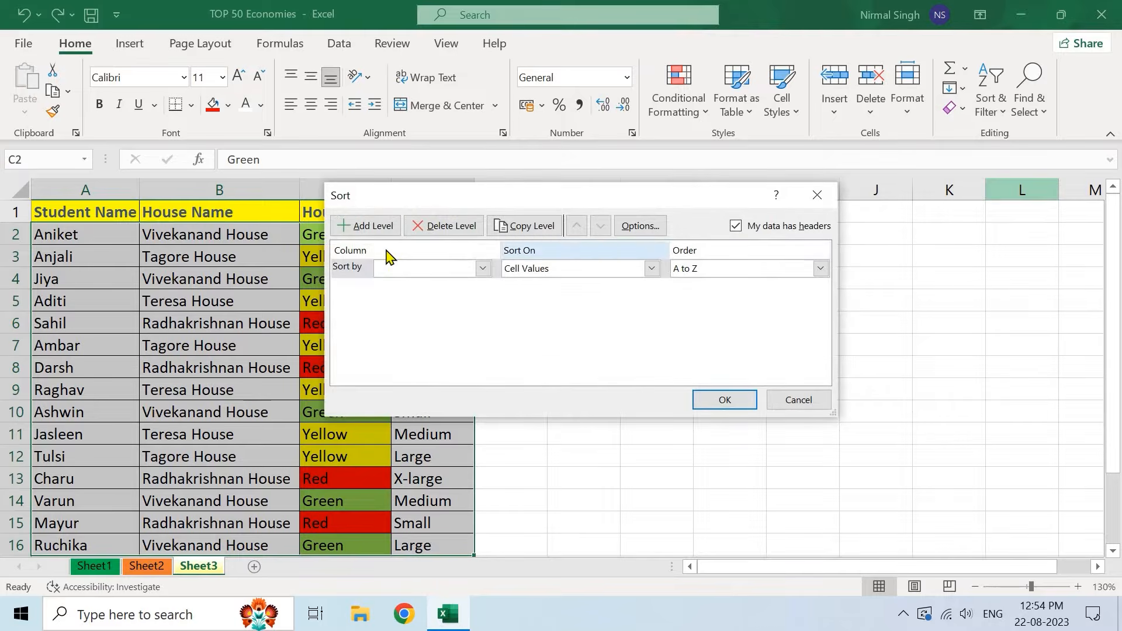
click(482, 270)
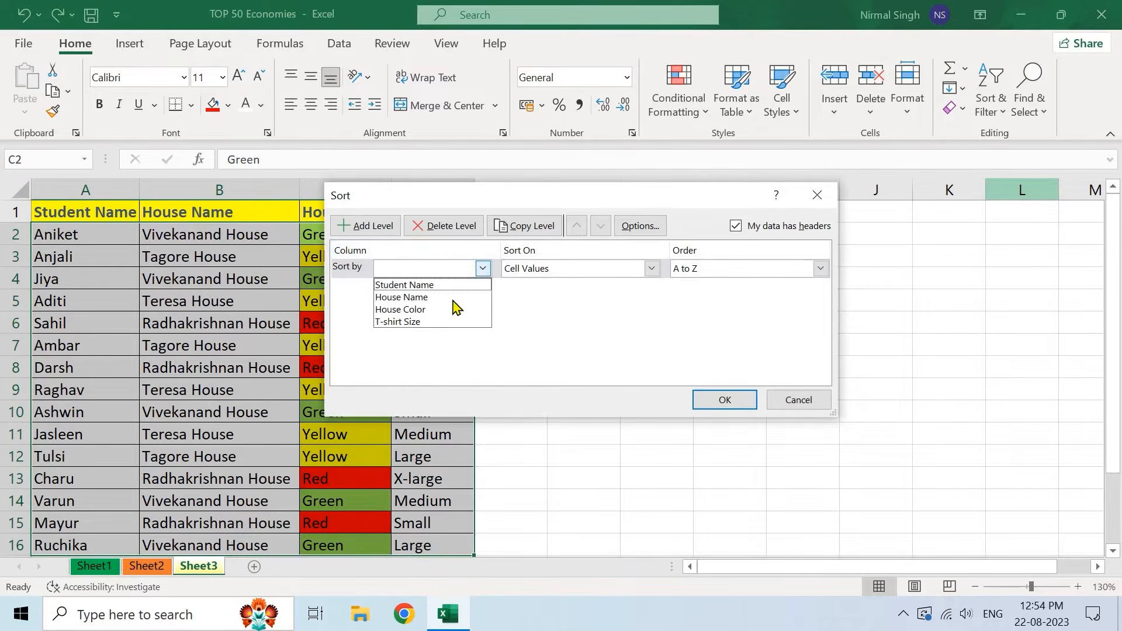
click(437, 310)
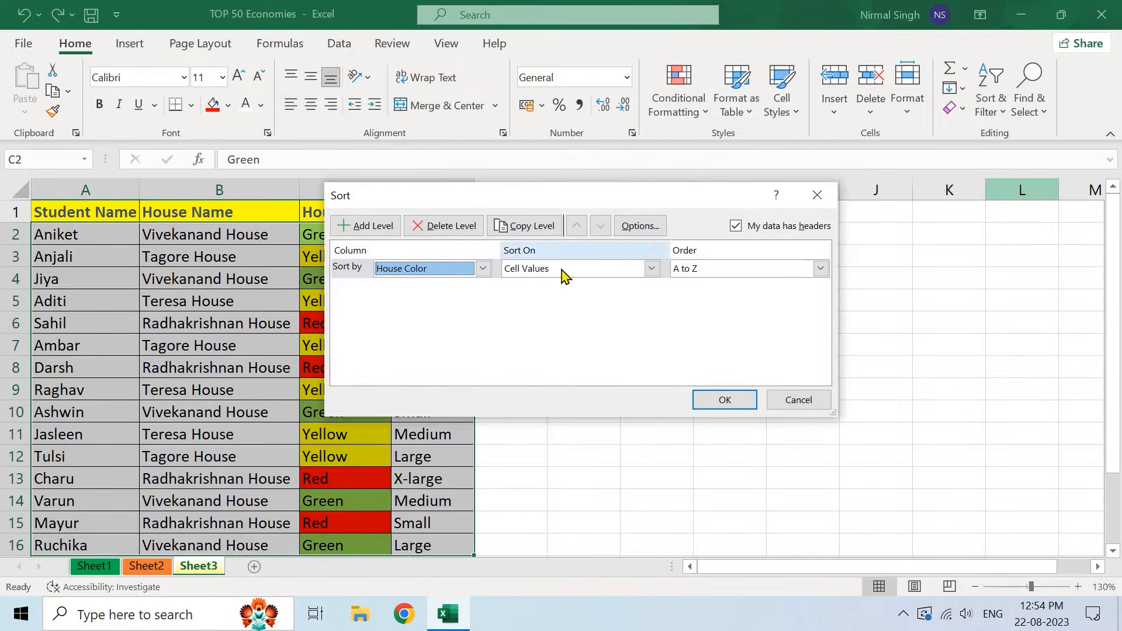
click(651, 269)
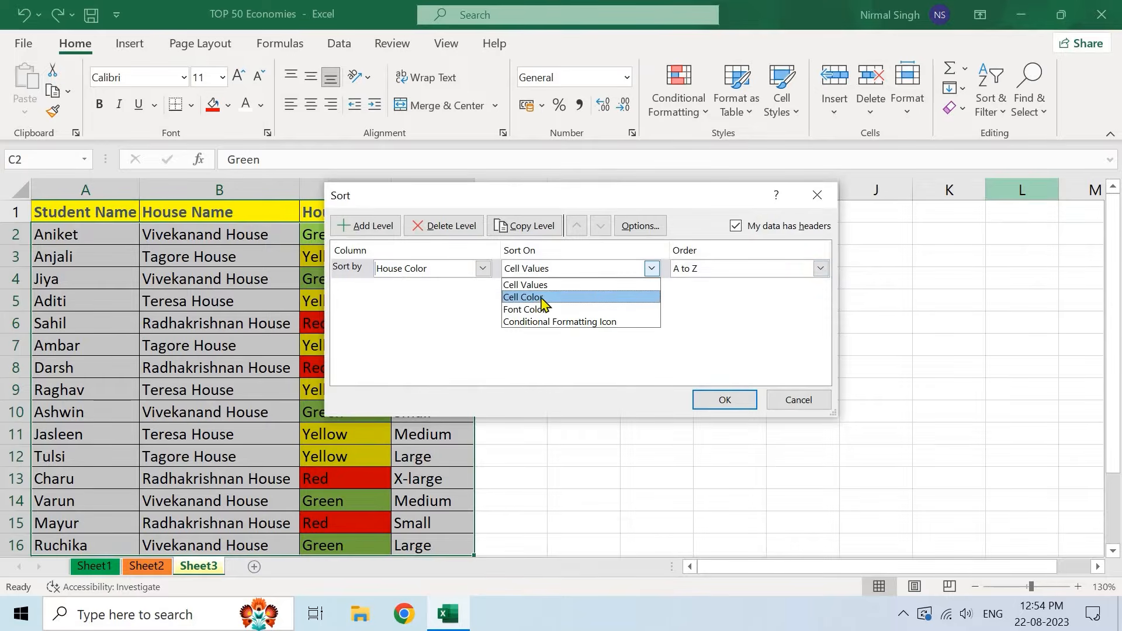
click(538, 298)
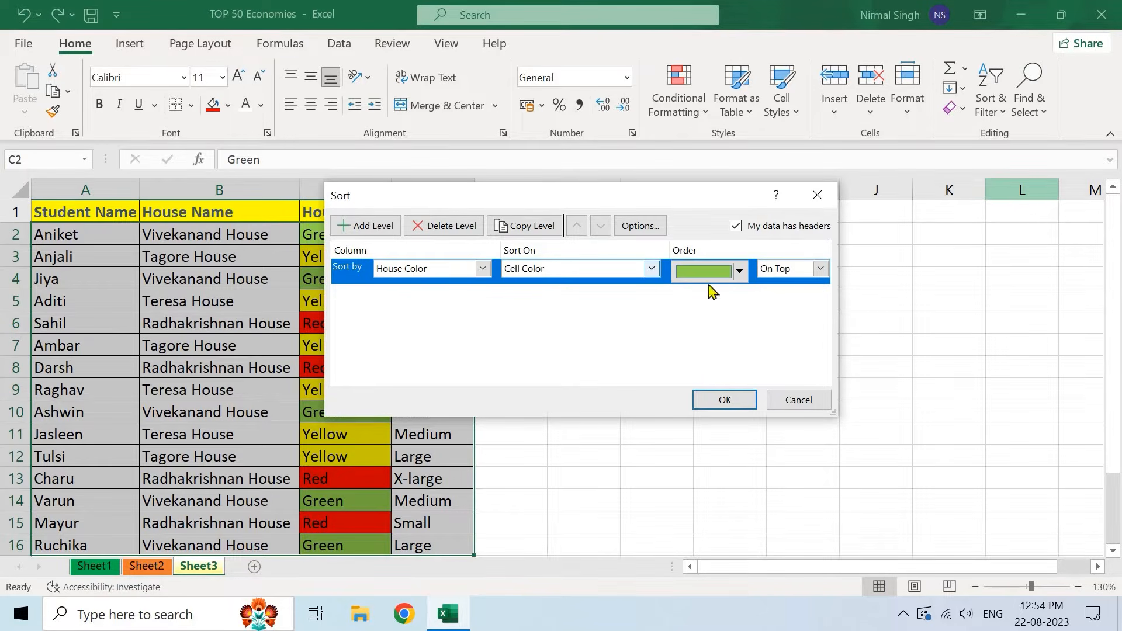
click(739, 272)
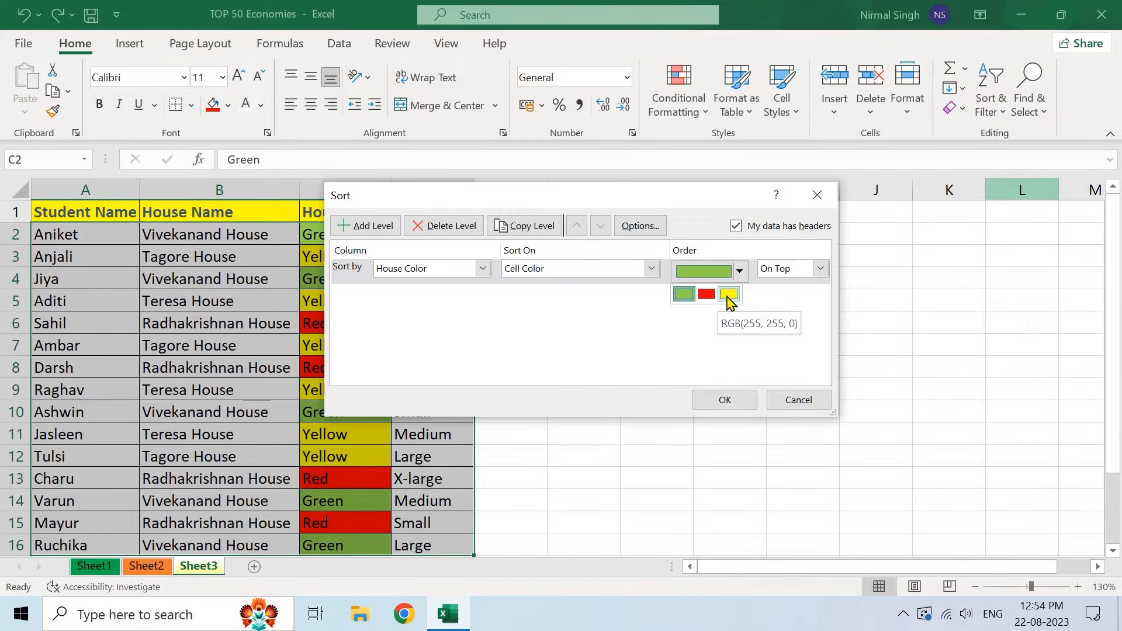
click(727, 295)
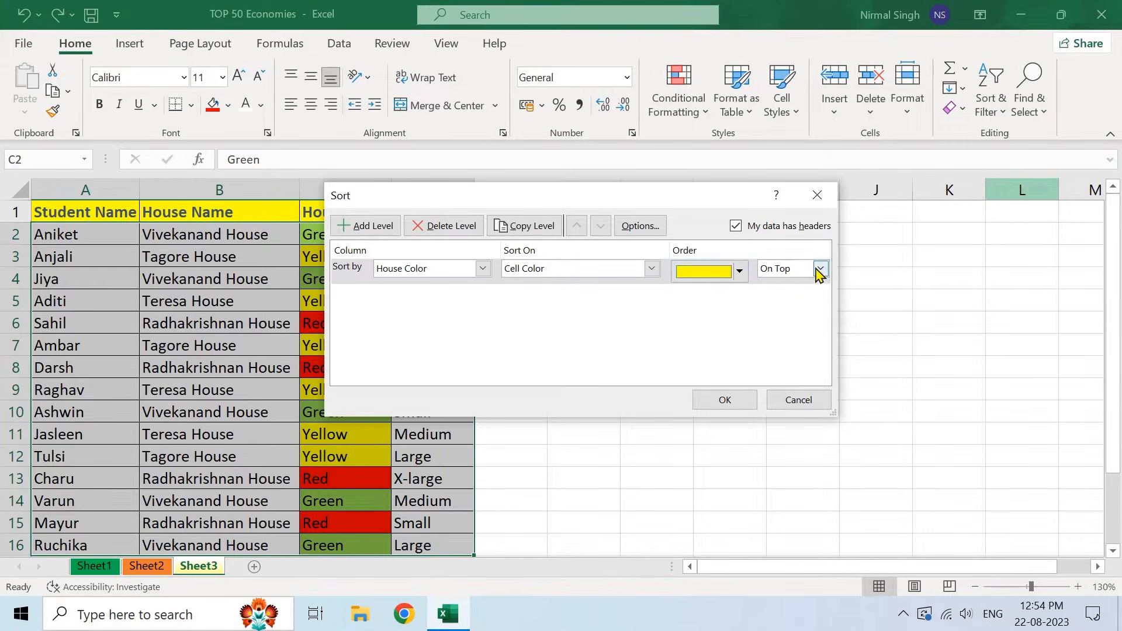
click(727, 395)
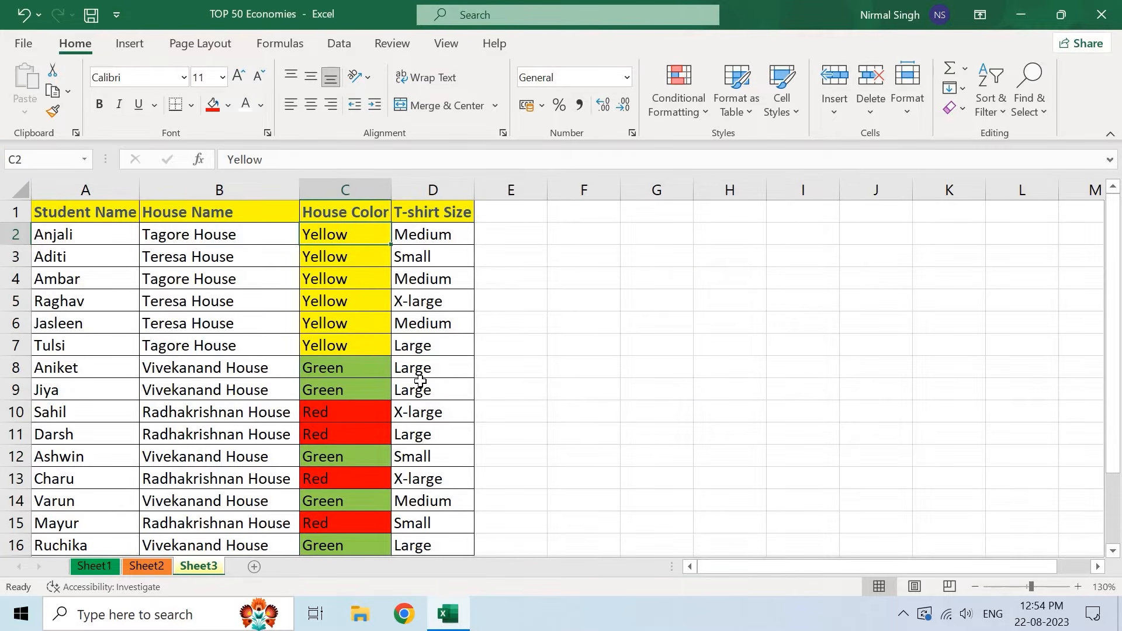
- Check that yellow House Color cells C2:C7 lead the table, then return to Sort & Filter
drag(342, 231, 363, 346)
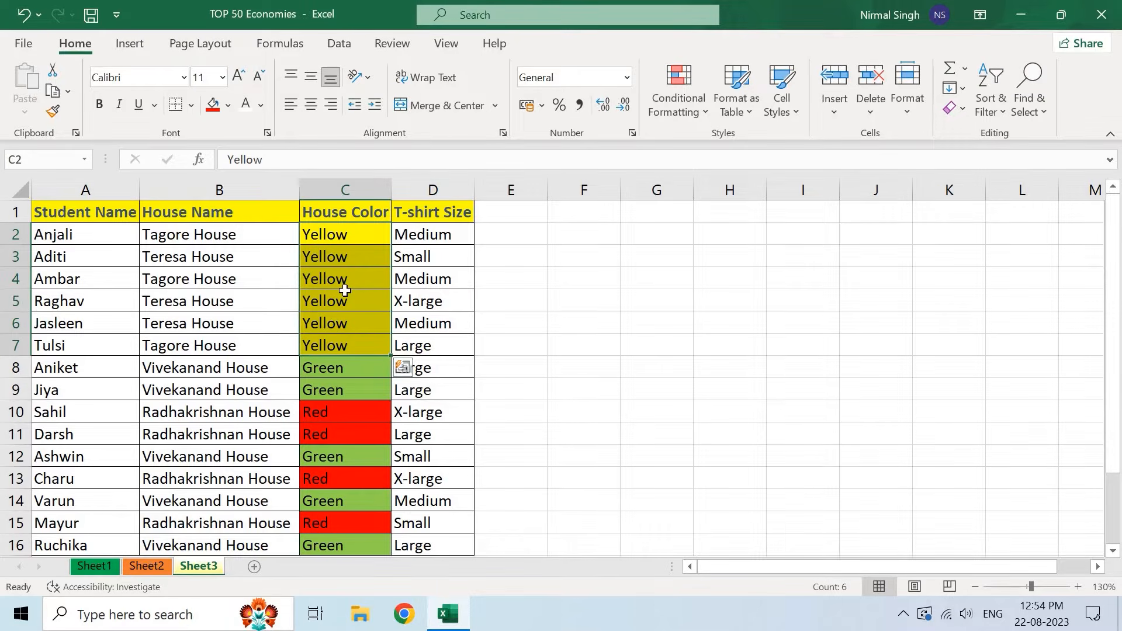
click(345, 290)
scroll(350, 290, down, 2)
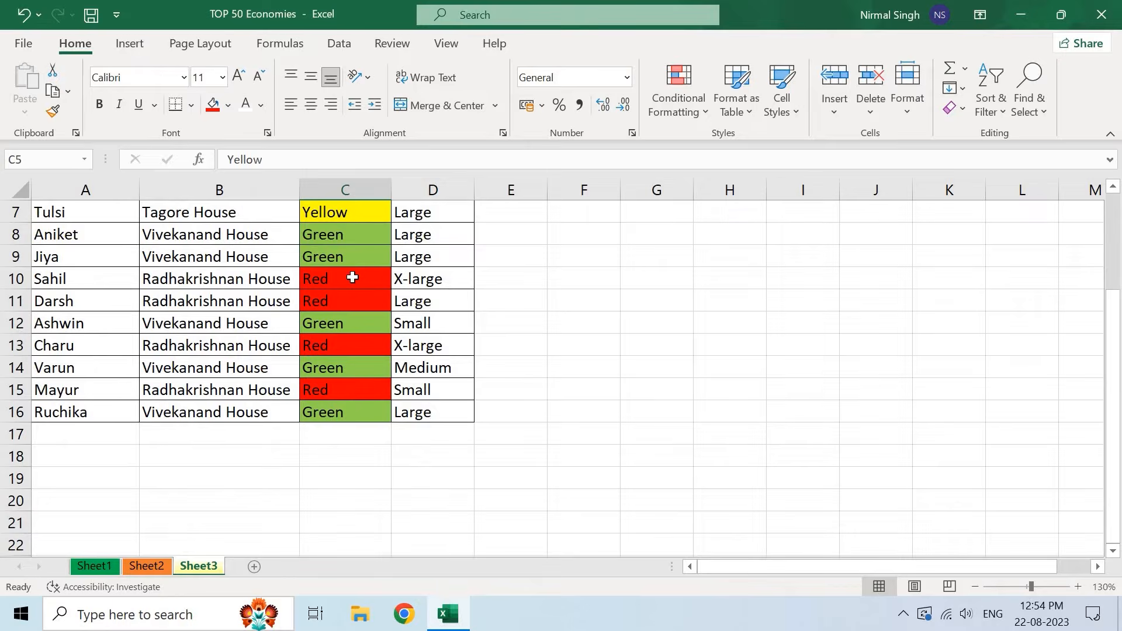
scroll(352, 277, up, 2)
scroll(352, 277, up, 1)
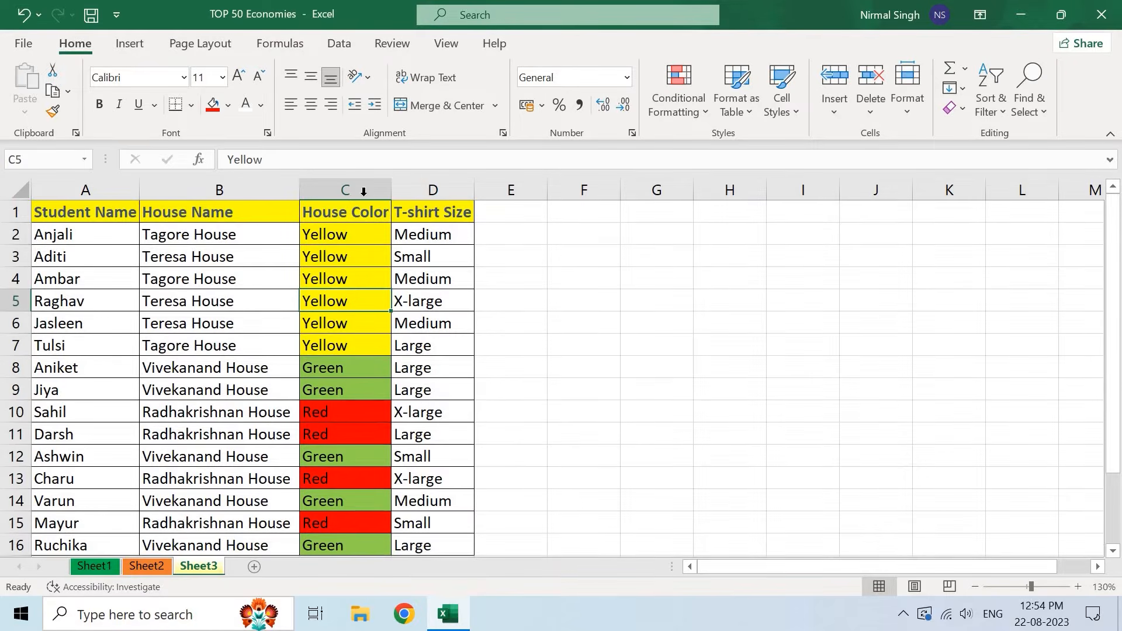
click(351, 232)
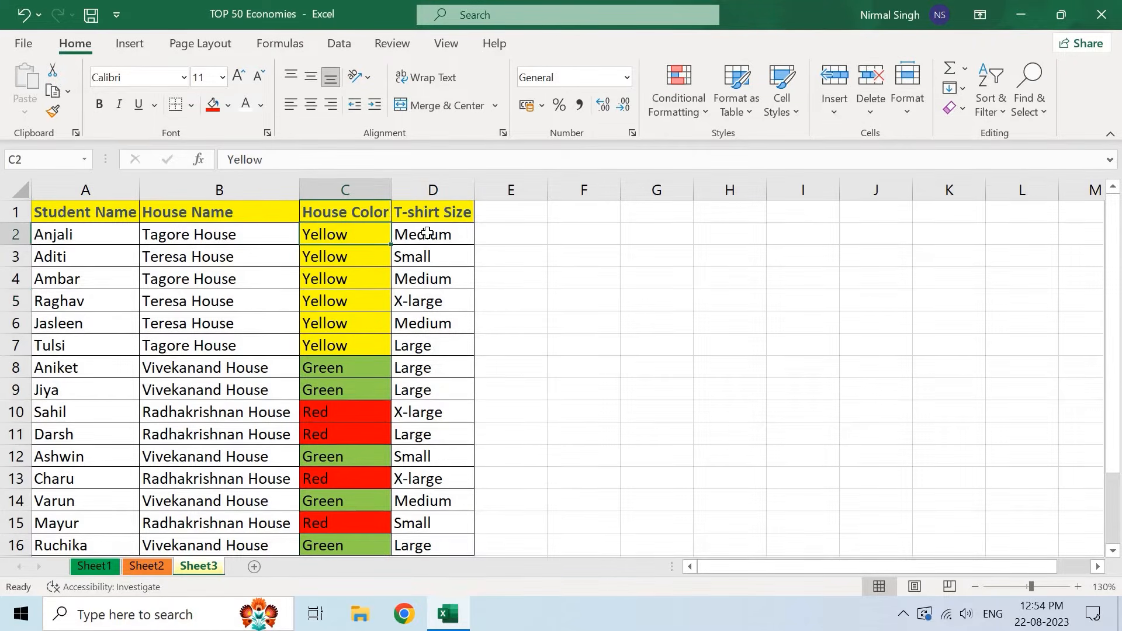
click(1006, 113)
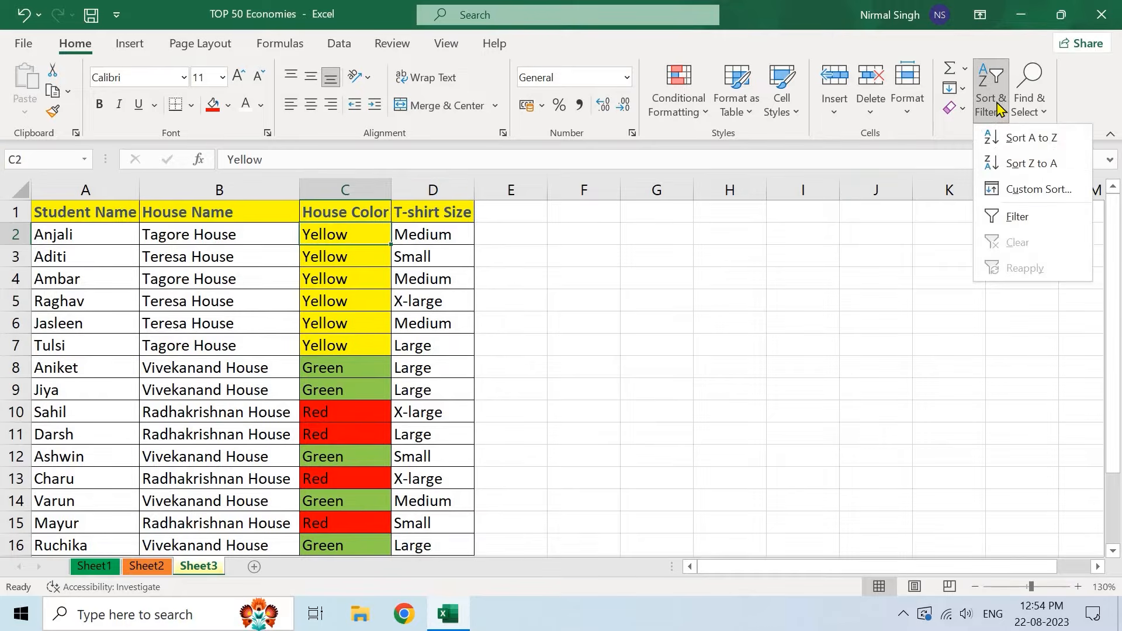
- Add a second House Color level sorting red cells on top by cell colour
click(1039, 190)
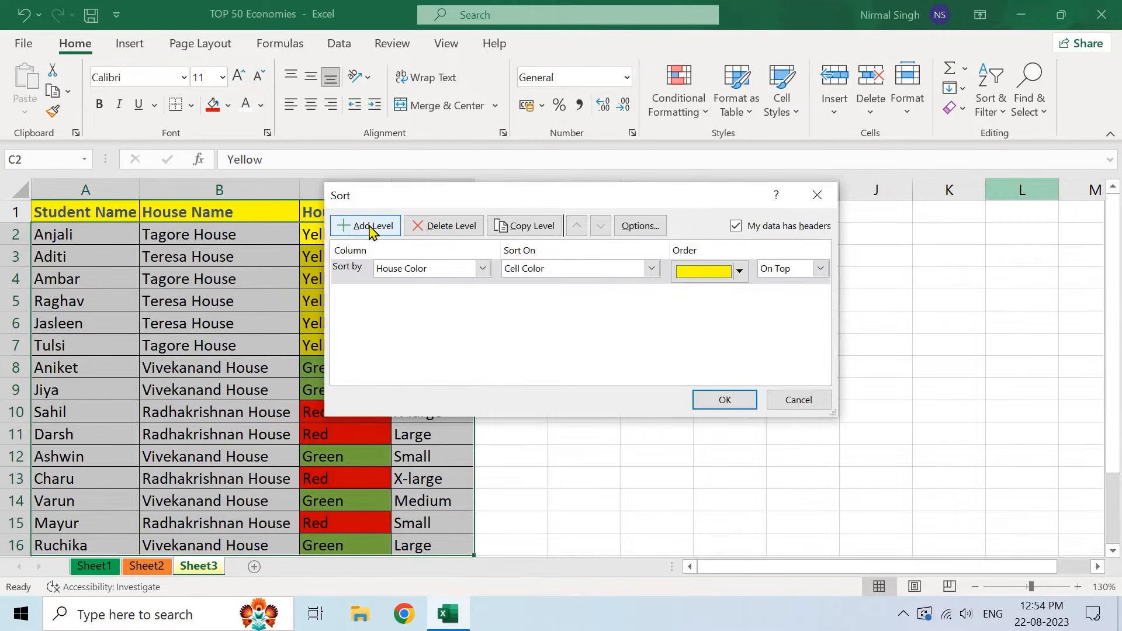
click(370, 227)
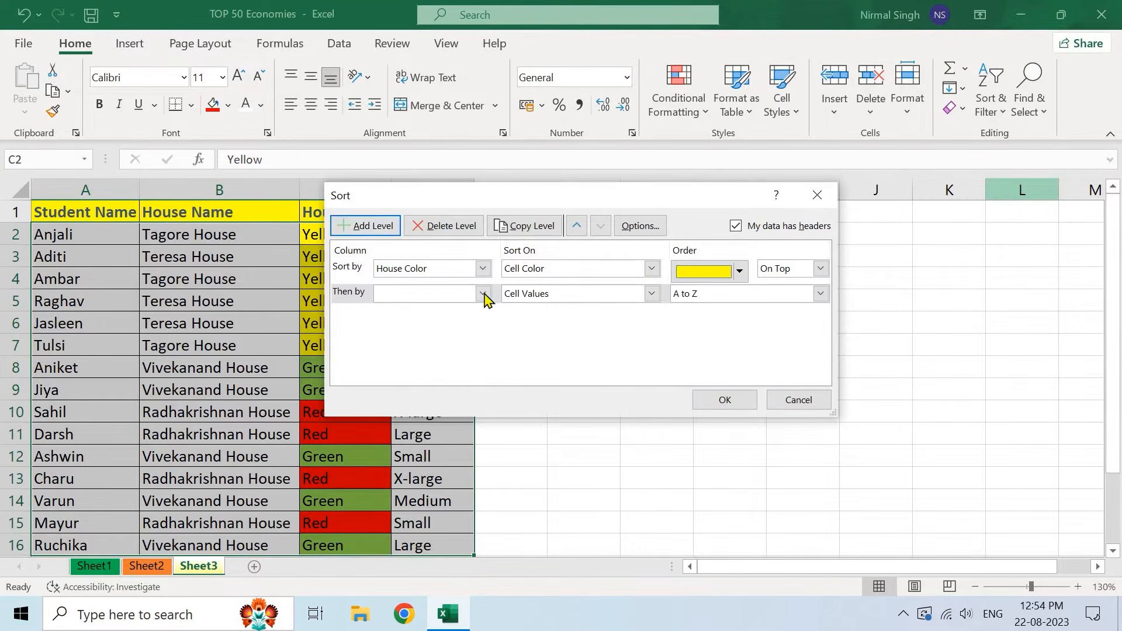
click(483, 295)
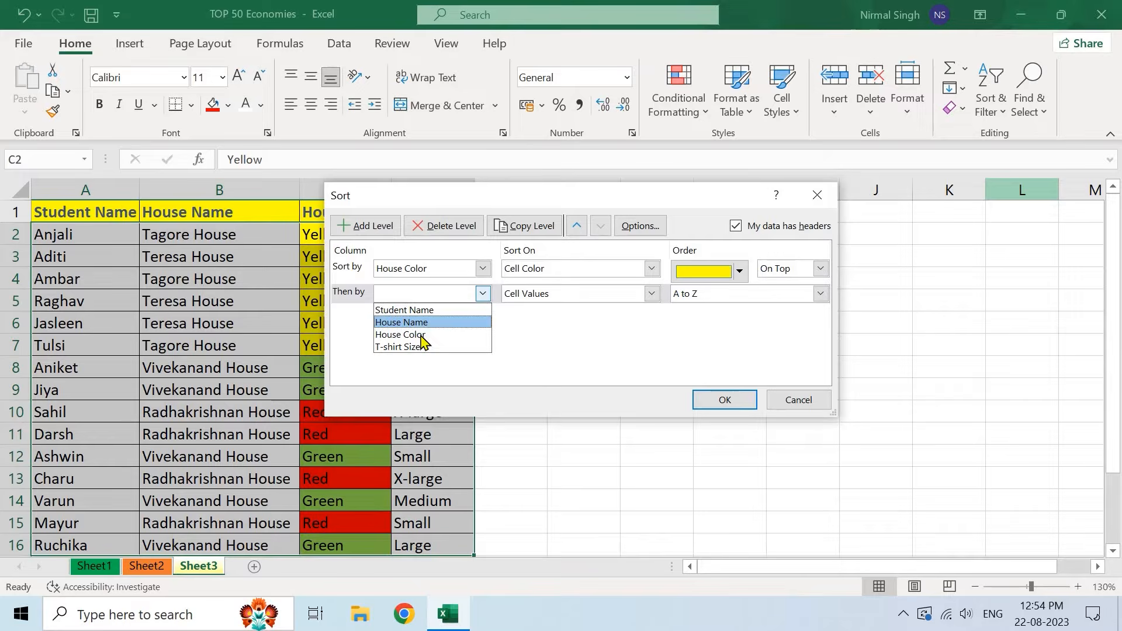
click(422, 296)
click(650, 294)
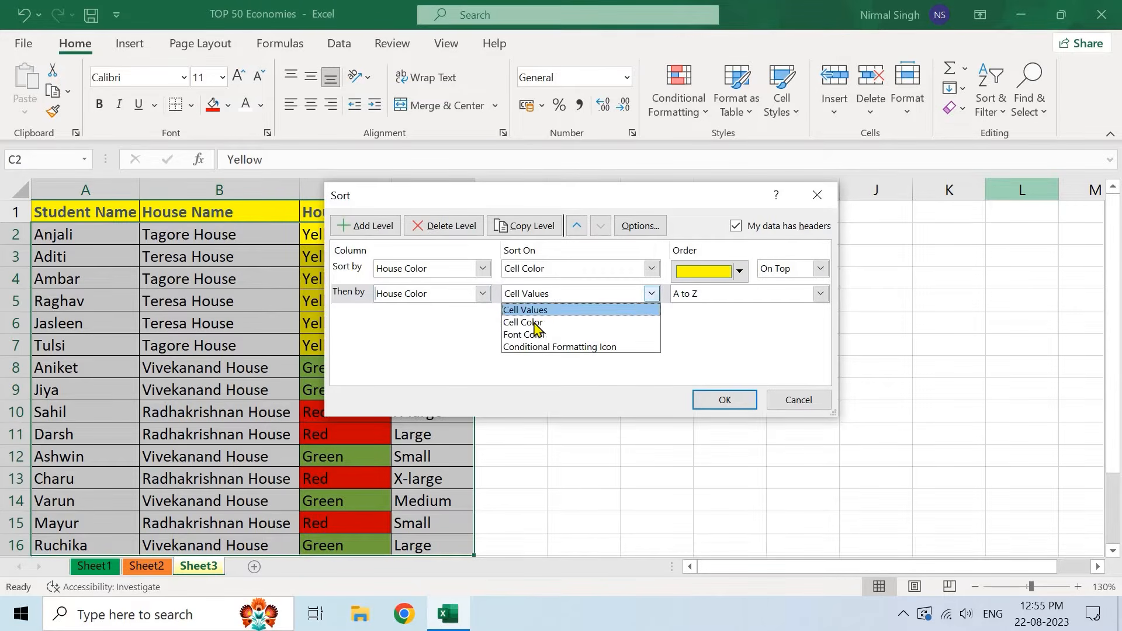
click(544, 323)
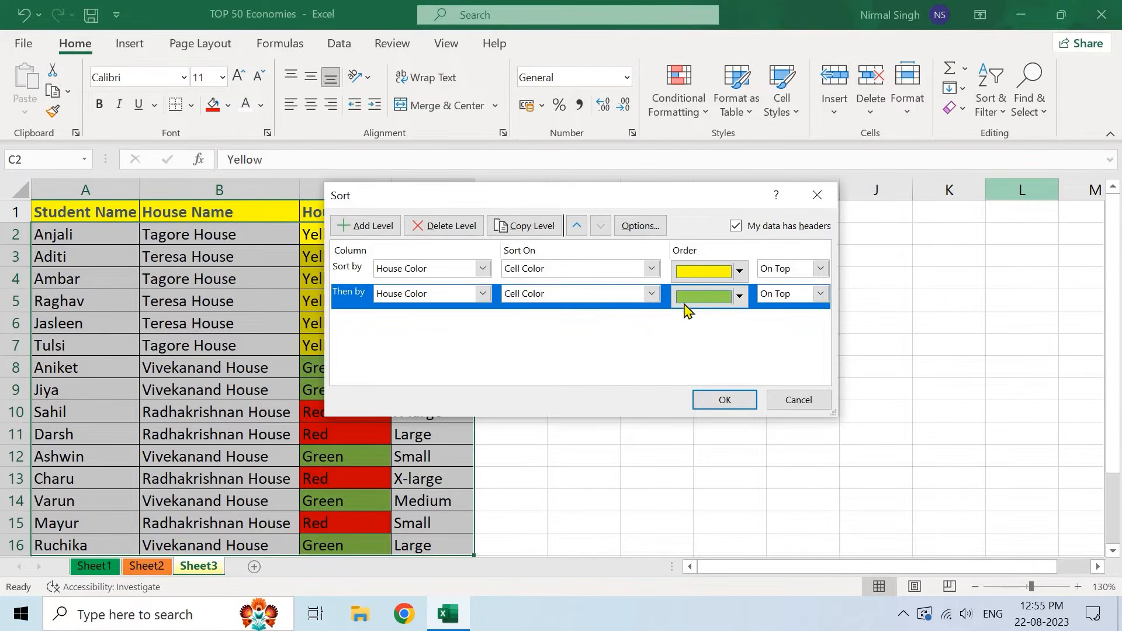
click(739, 297)
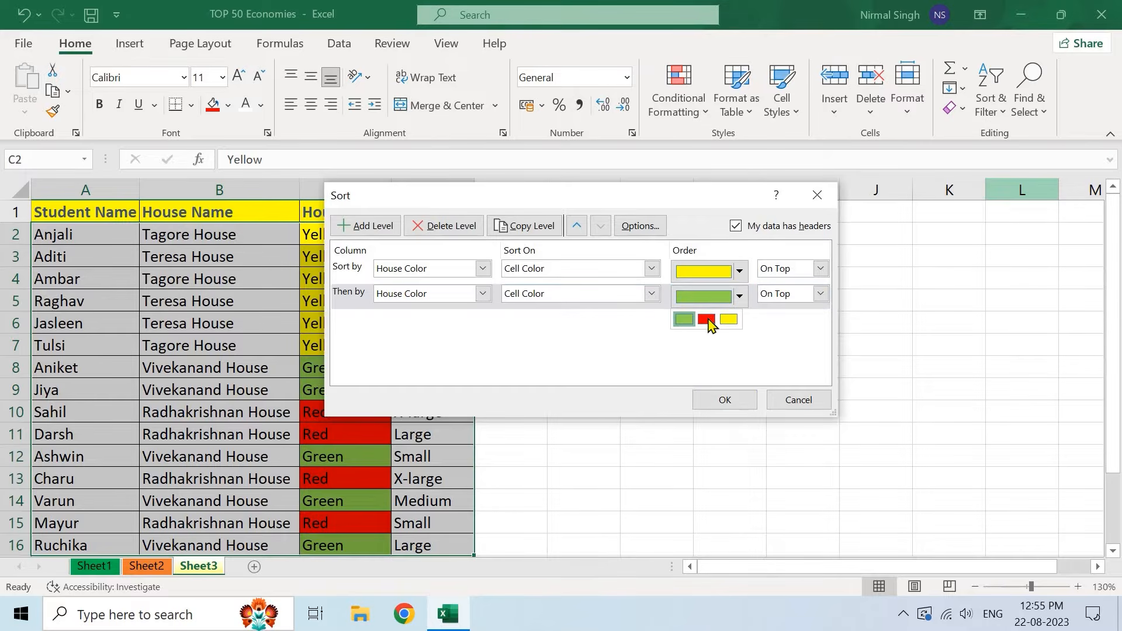
click(707, 320)
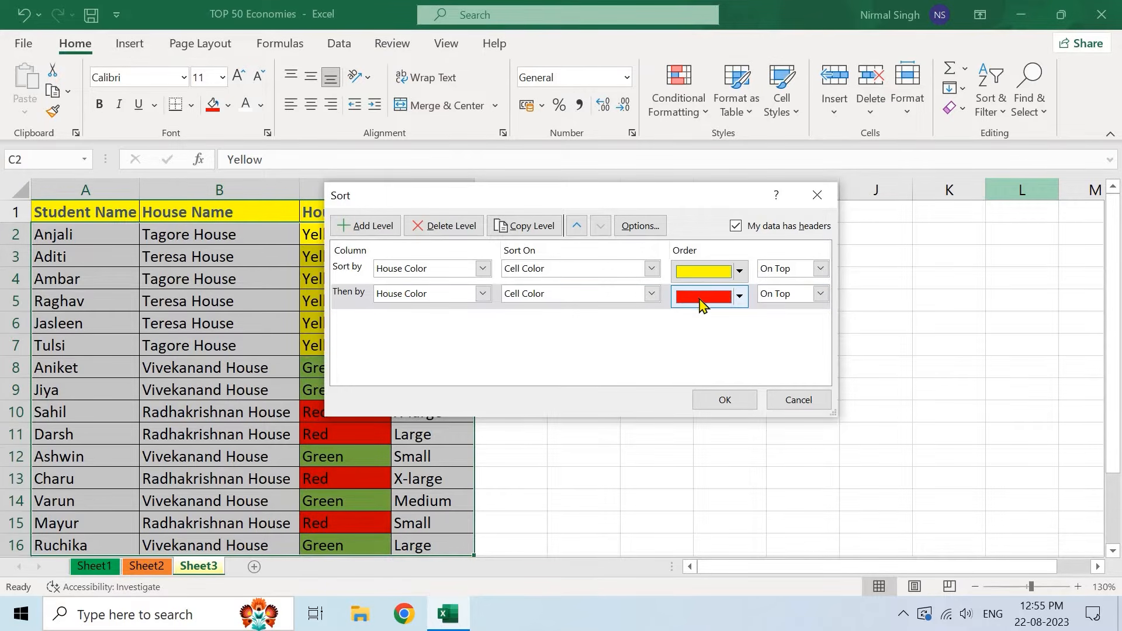
click(821, 293)
click(777, 310)
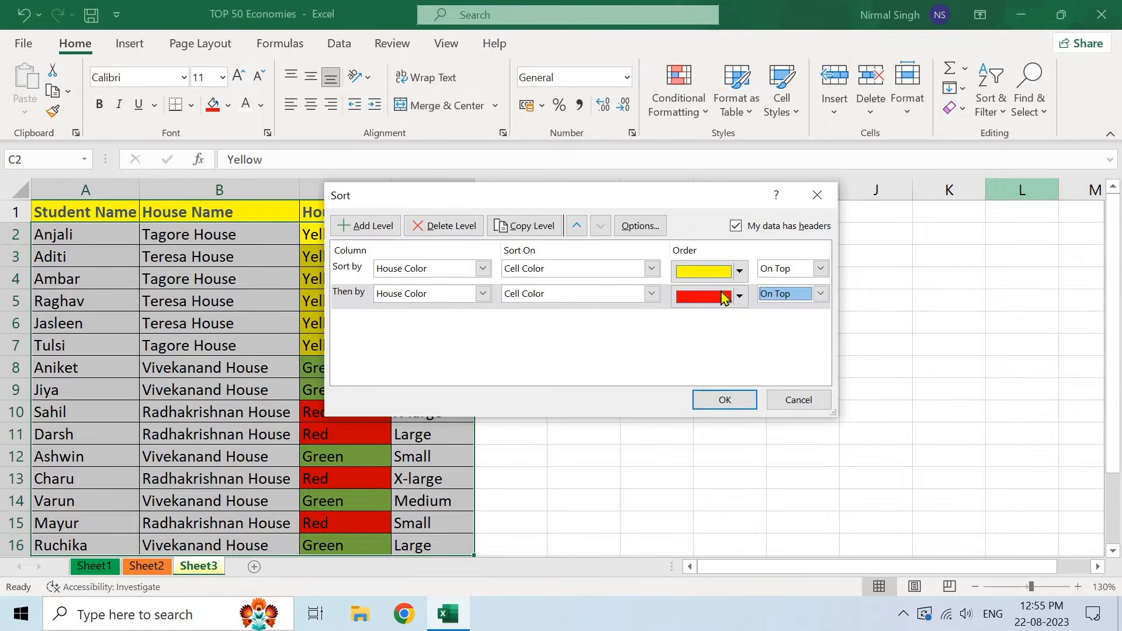
- Add a third House Color level placing green cells on the bottom
click(362, 227)
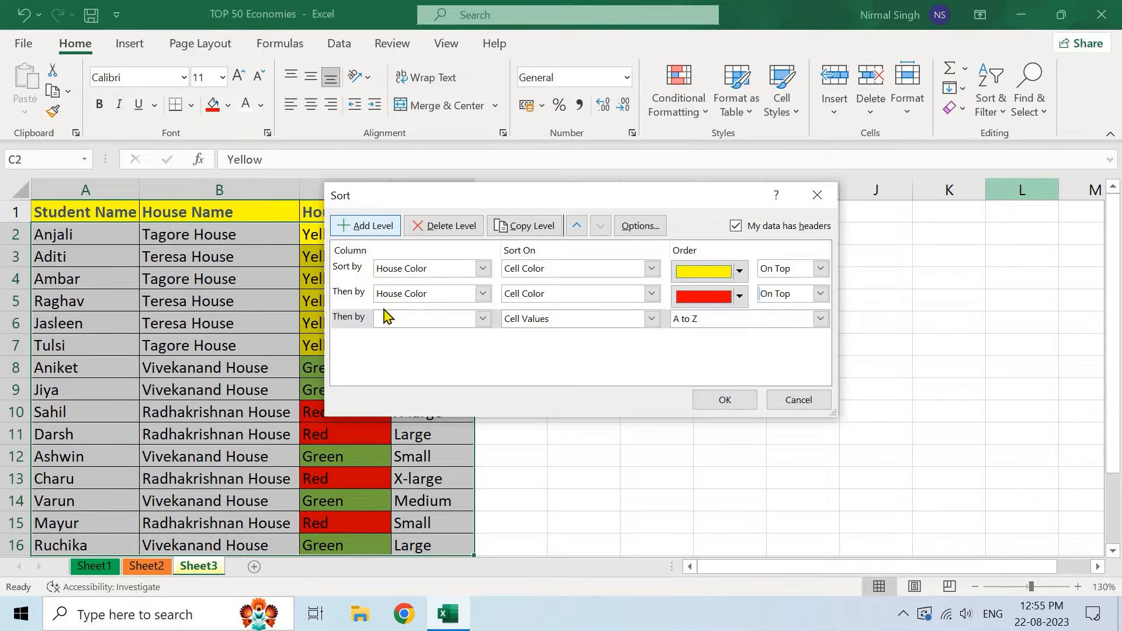
click(478, 322)
click(432, 360)
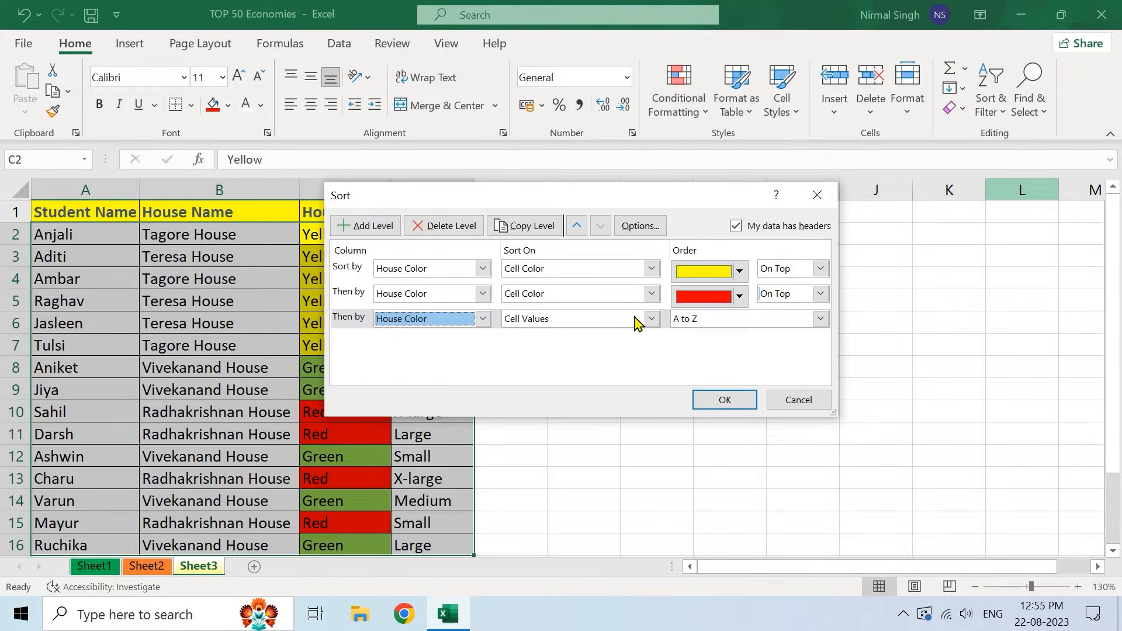
click(650, 318)
click(552, 347)
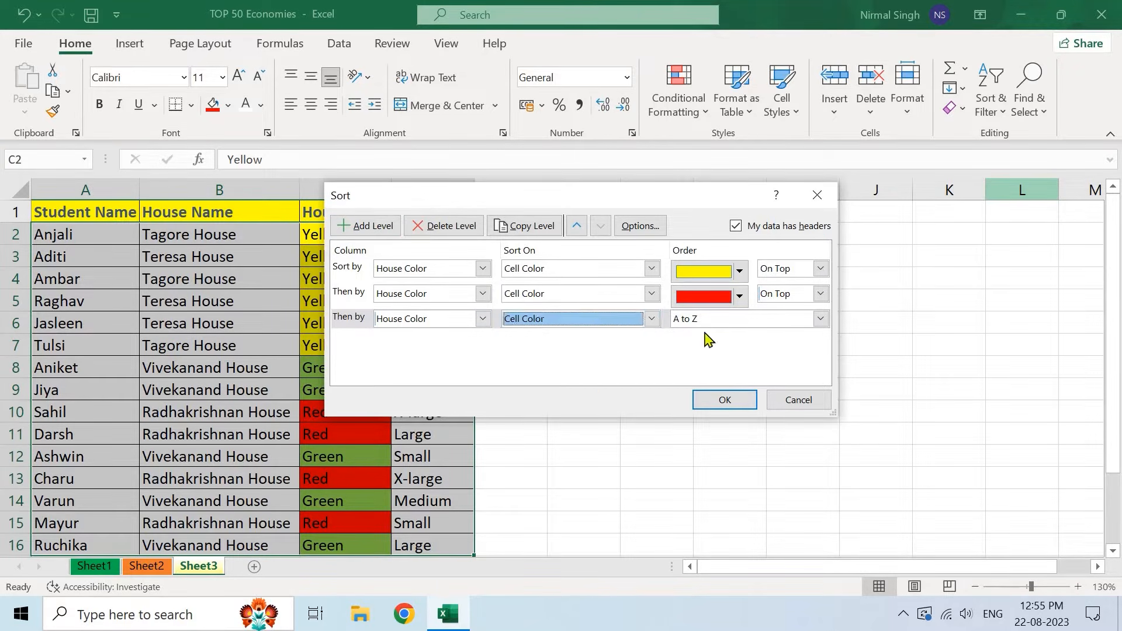
click(739, 321)
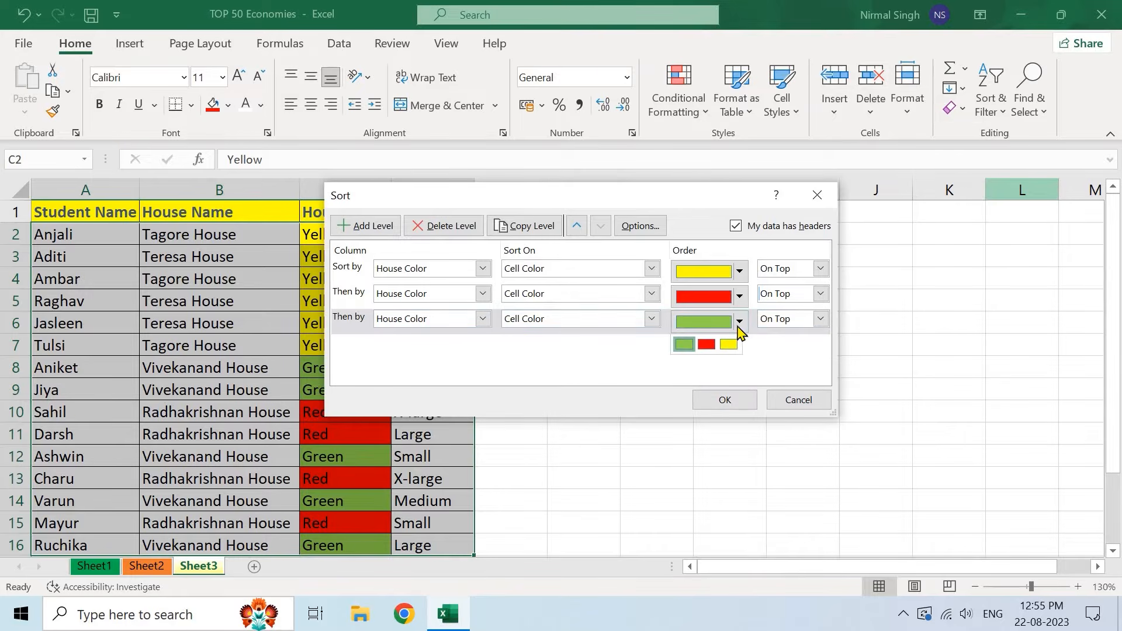
click(684, 344)
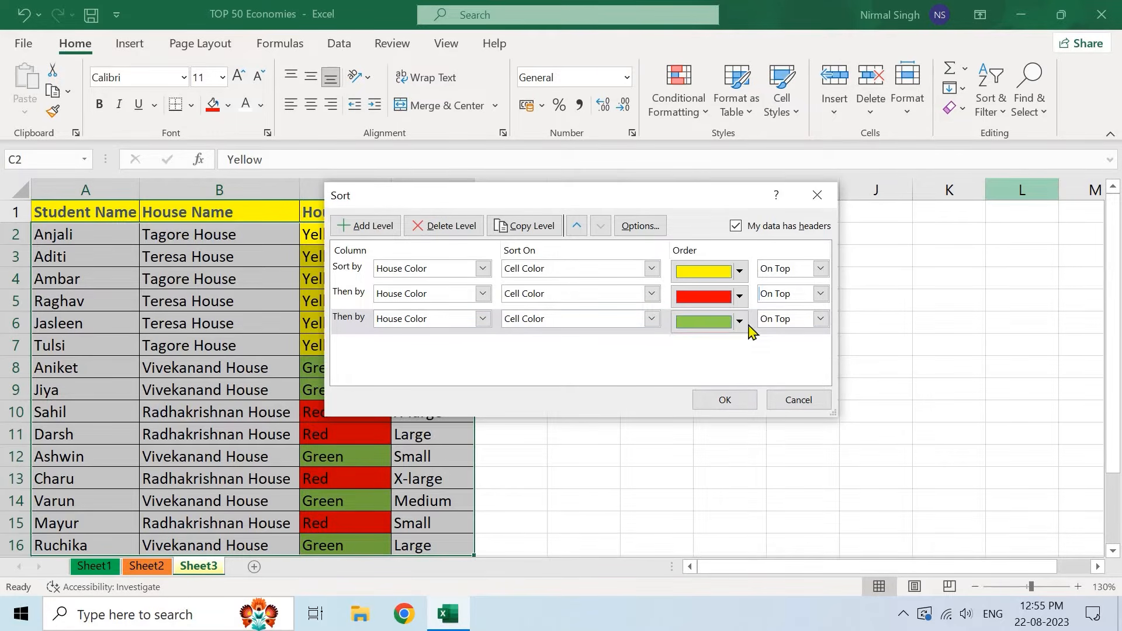
click(820, 320)
click(789, 346)
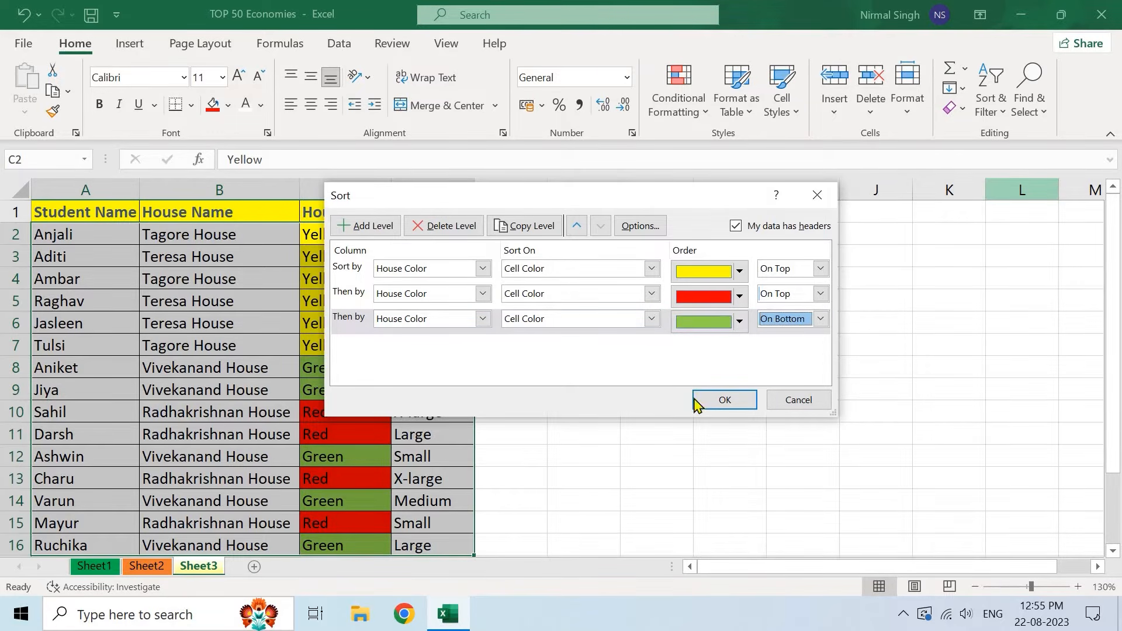
- Apply the three-level colour sort so yellow rows lead, then red, then green
click(705, 401)
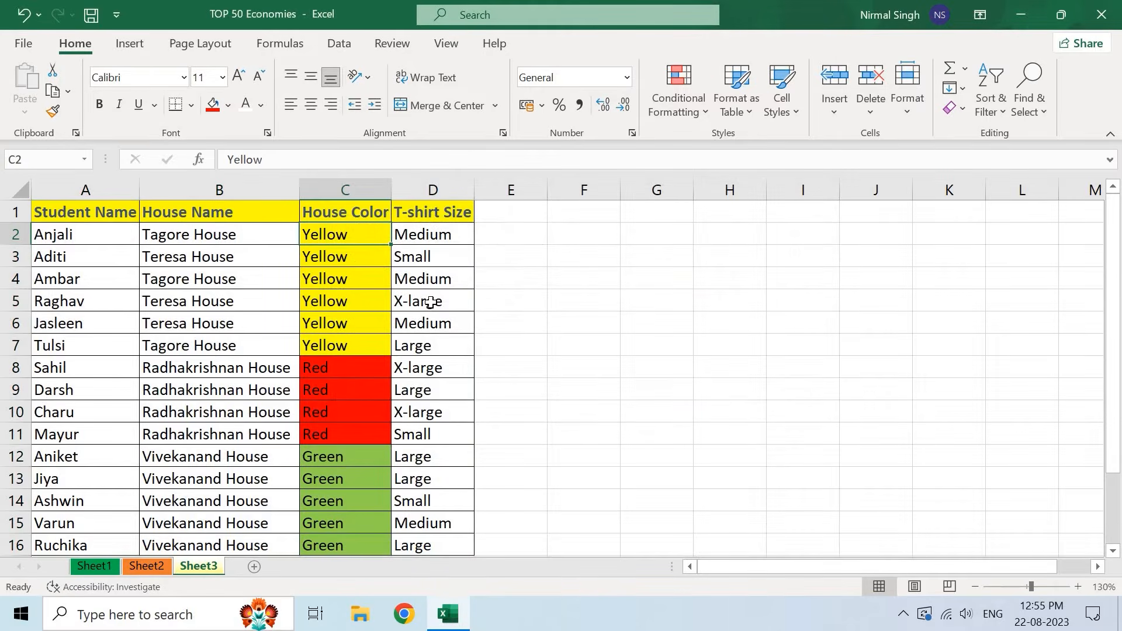
scroll(367, 263, down, 1)
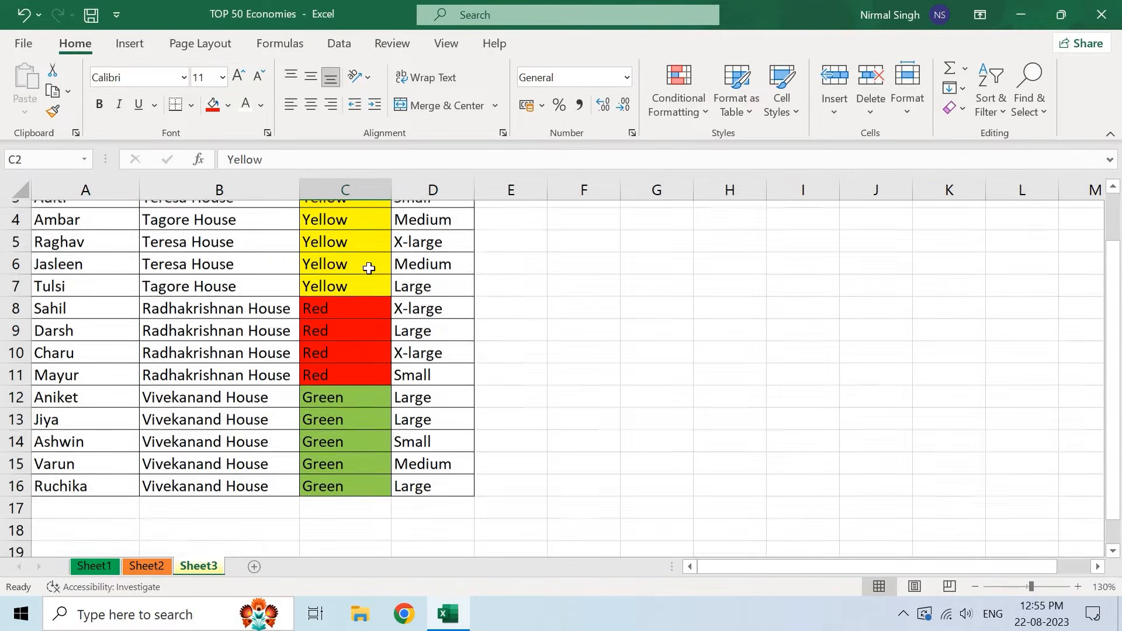
scroll(362, 349, up, 1)
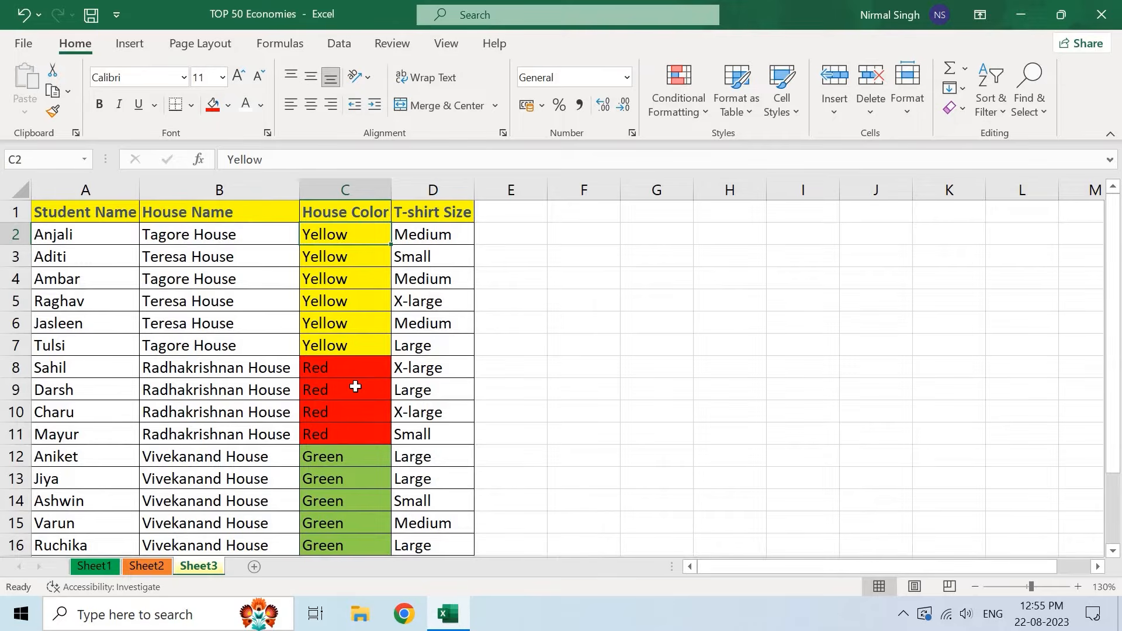
click(363, 367)
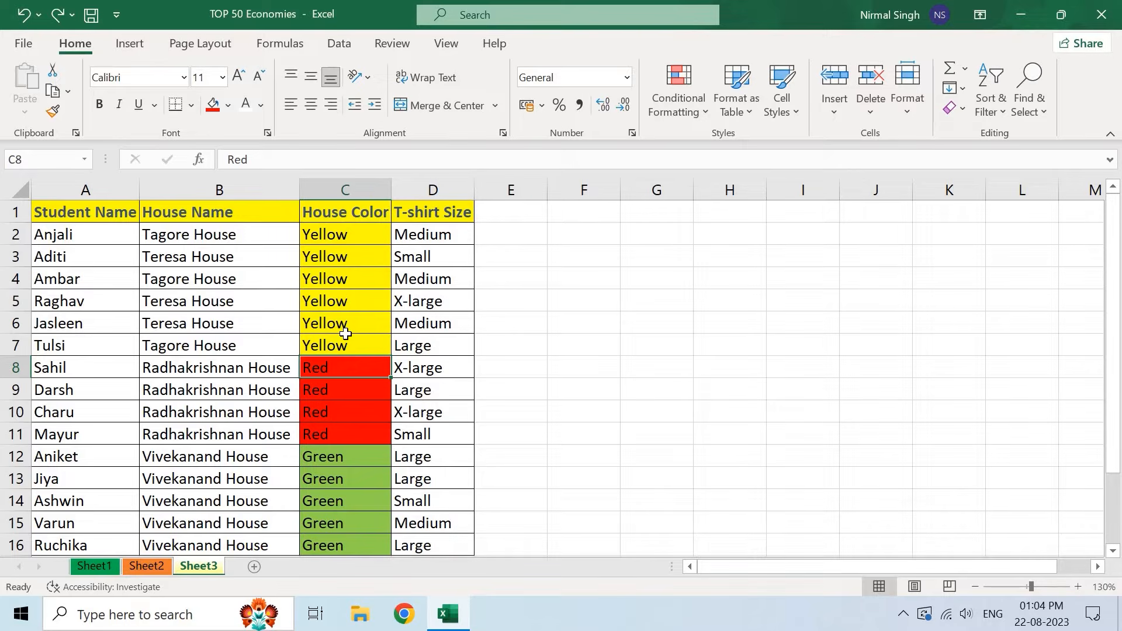
click(229, 283)
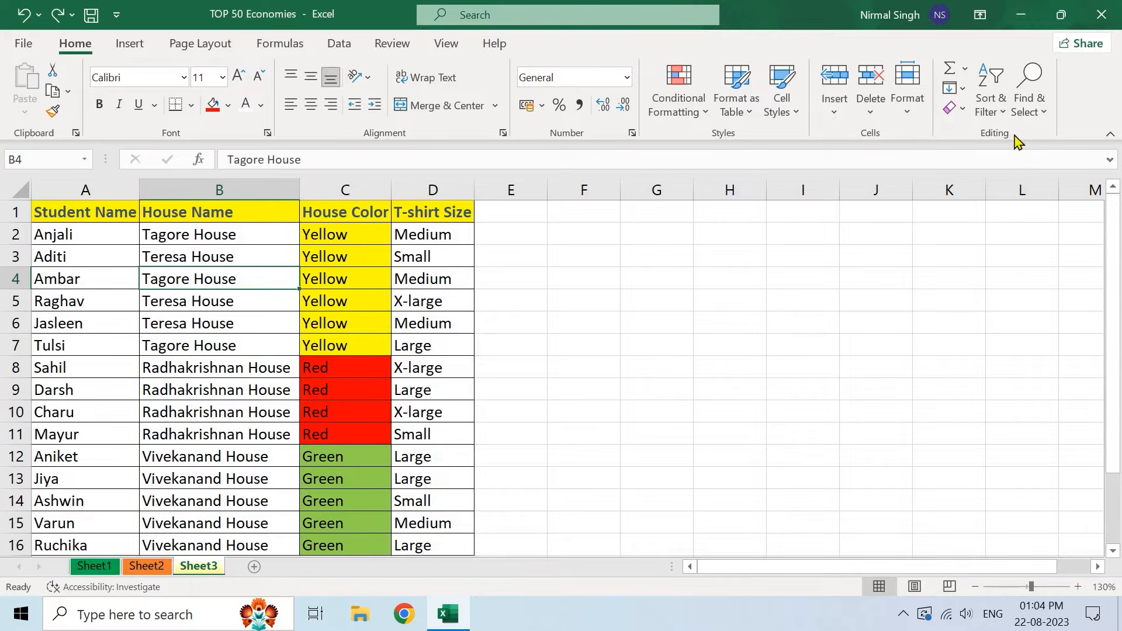
- Add filter arrows to the student table's header cells
click(989, 100)
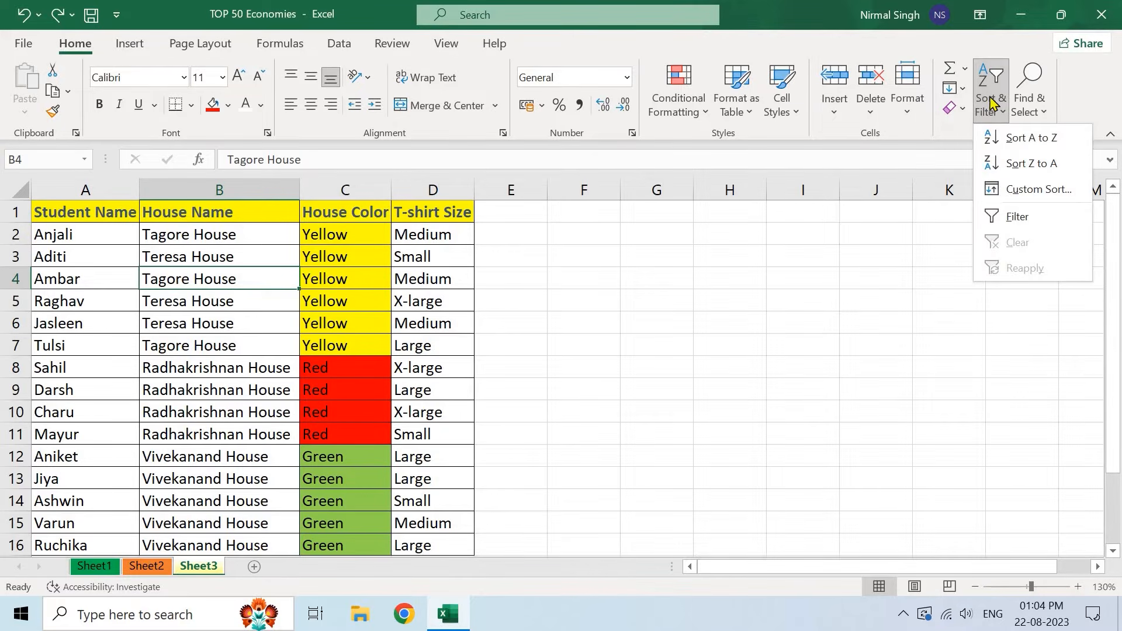
click(1020, 220)
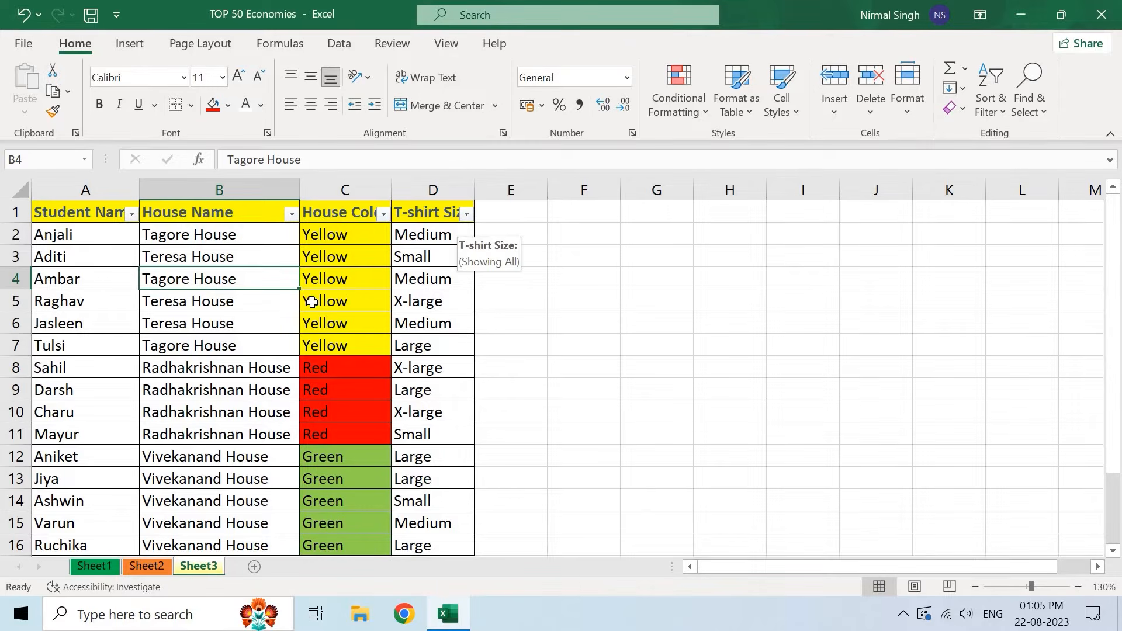
click(339, 43)
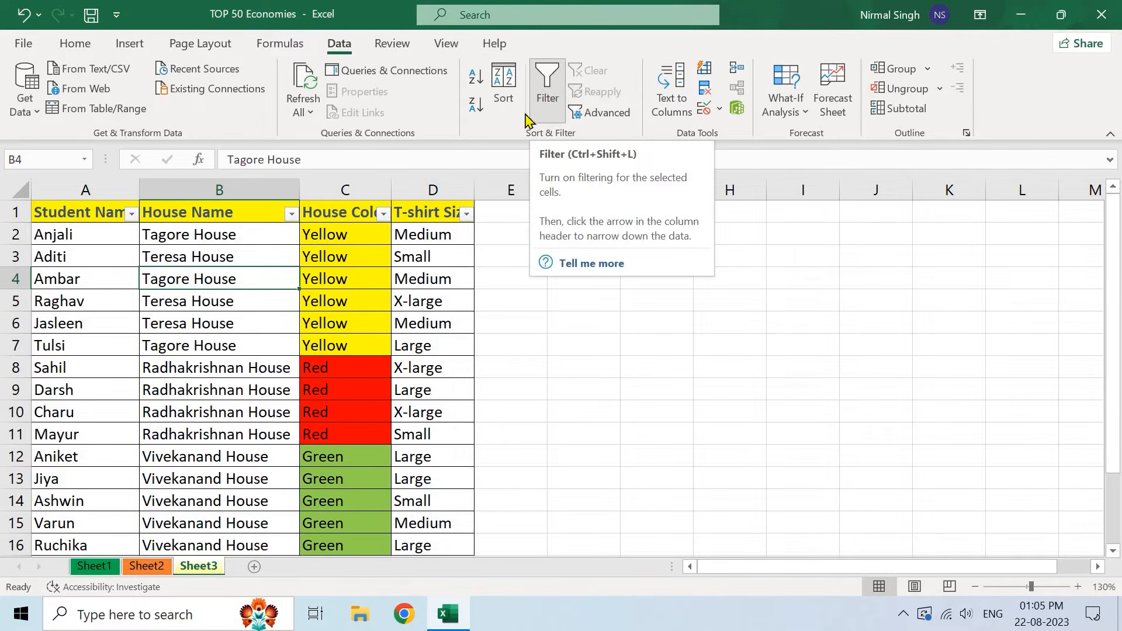
click(169, 255)
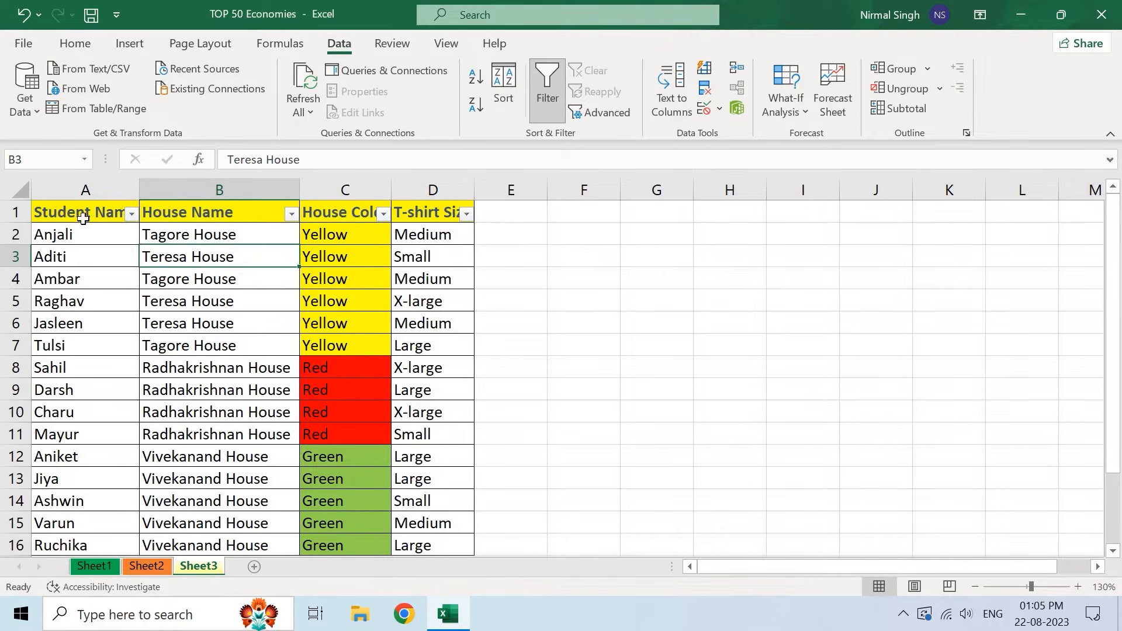
- Select the header cells from Student Name across to T-shirt Size
click(18, 211)
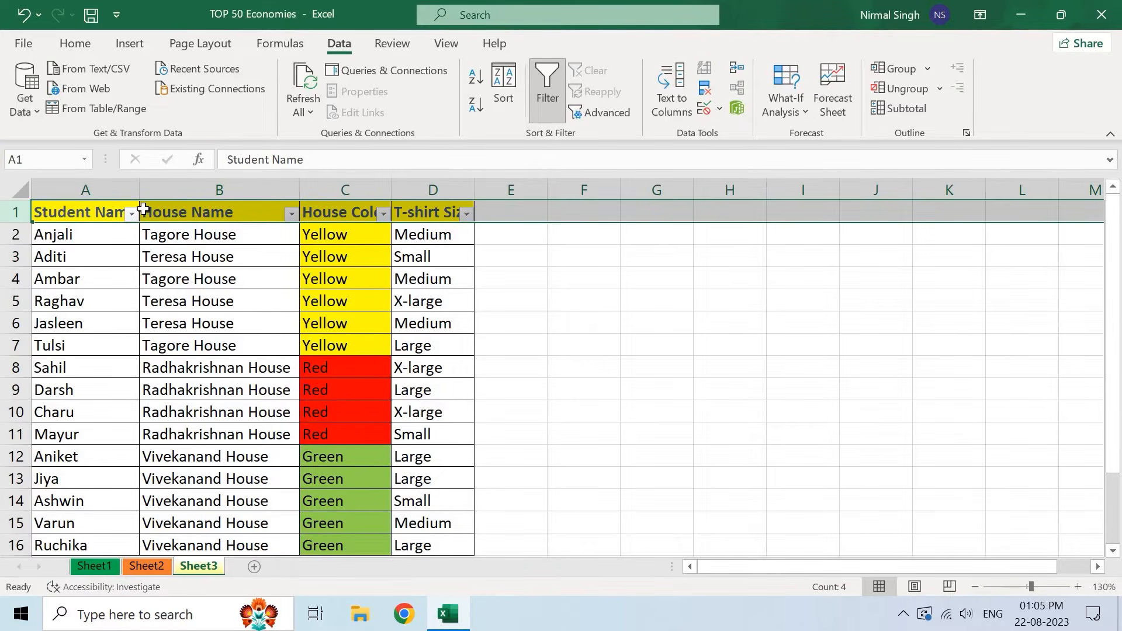
click(92, 212)
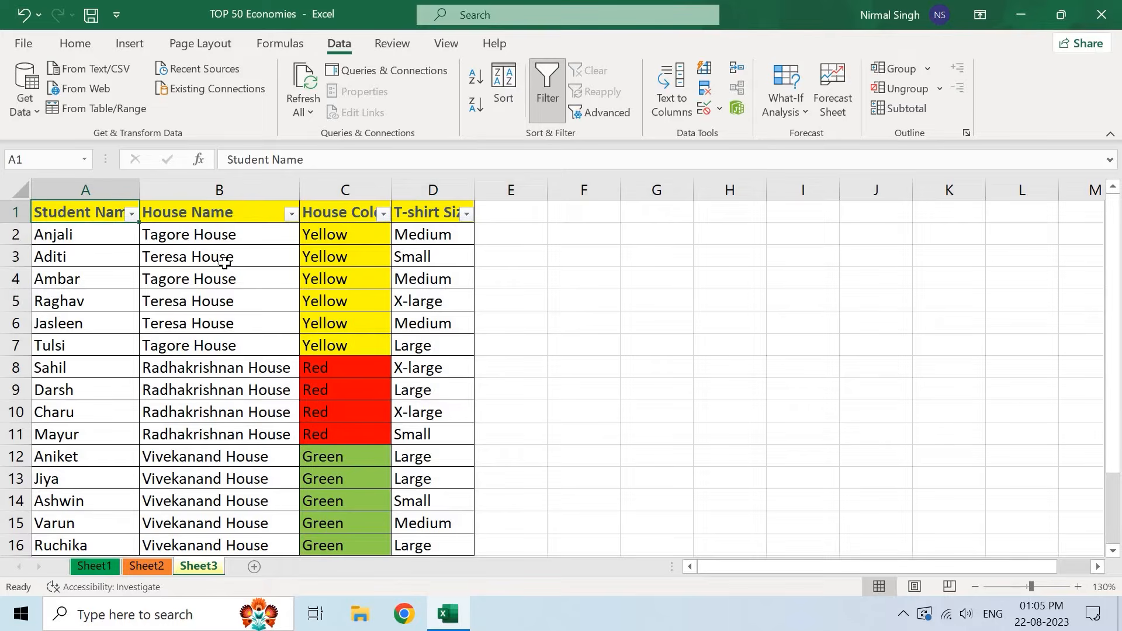
click(190, 212)
click(374, 212)
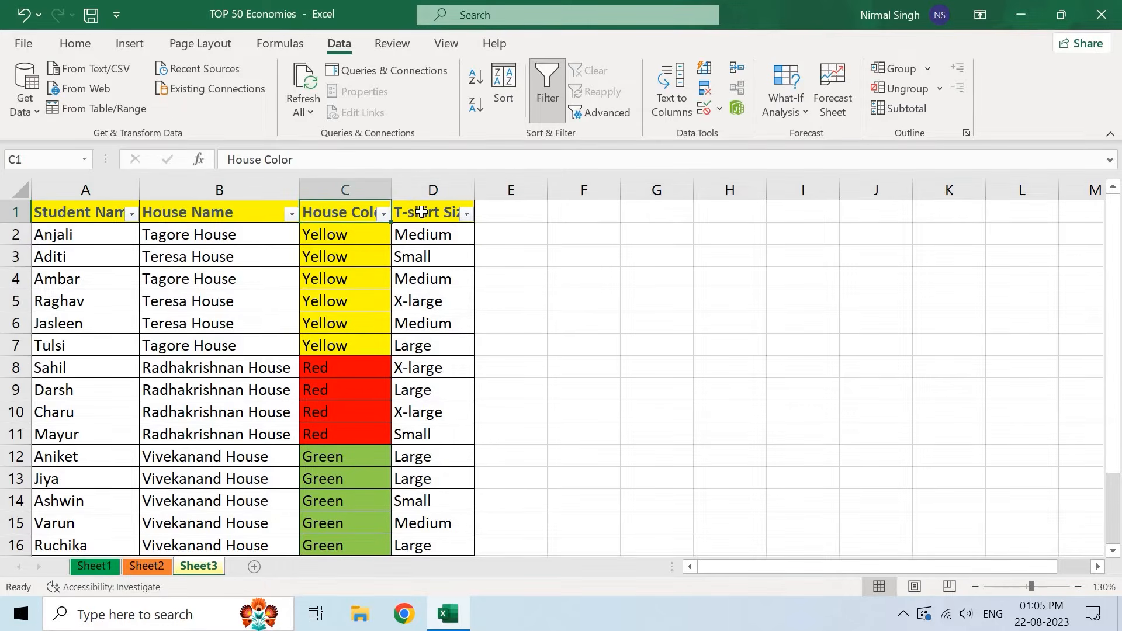
click(444, 213)
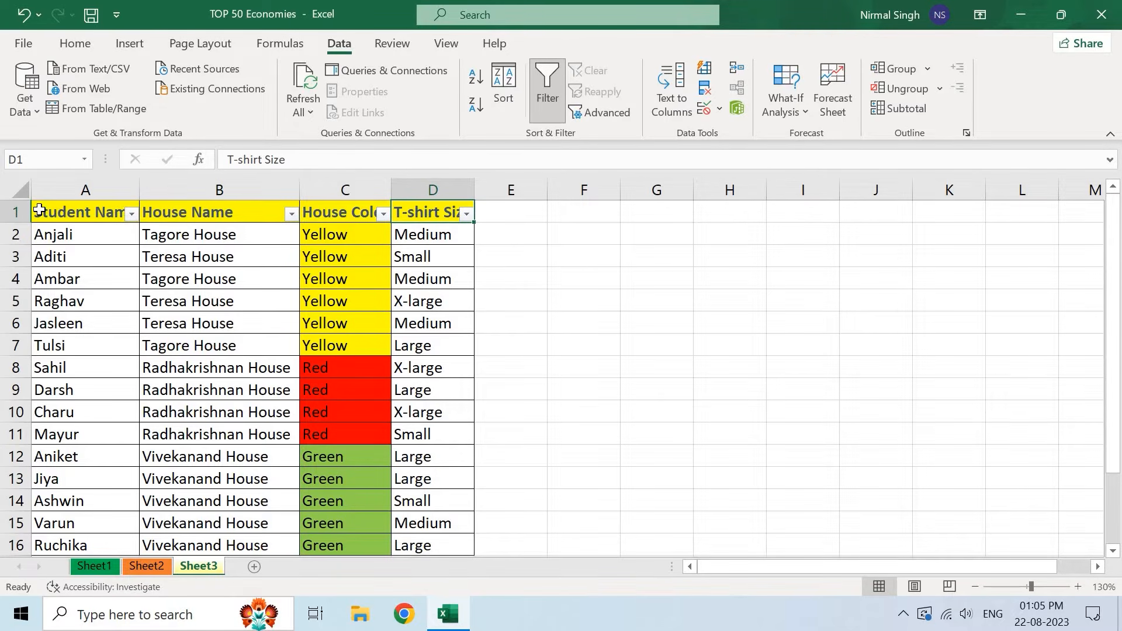
- Apply the Heading 4 cell style to header cells A1:D1
drag(110, 212, 435, 213)
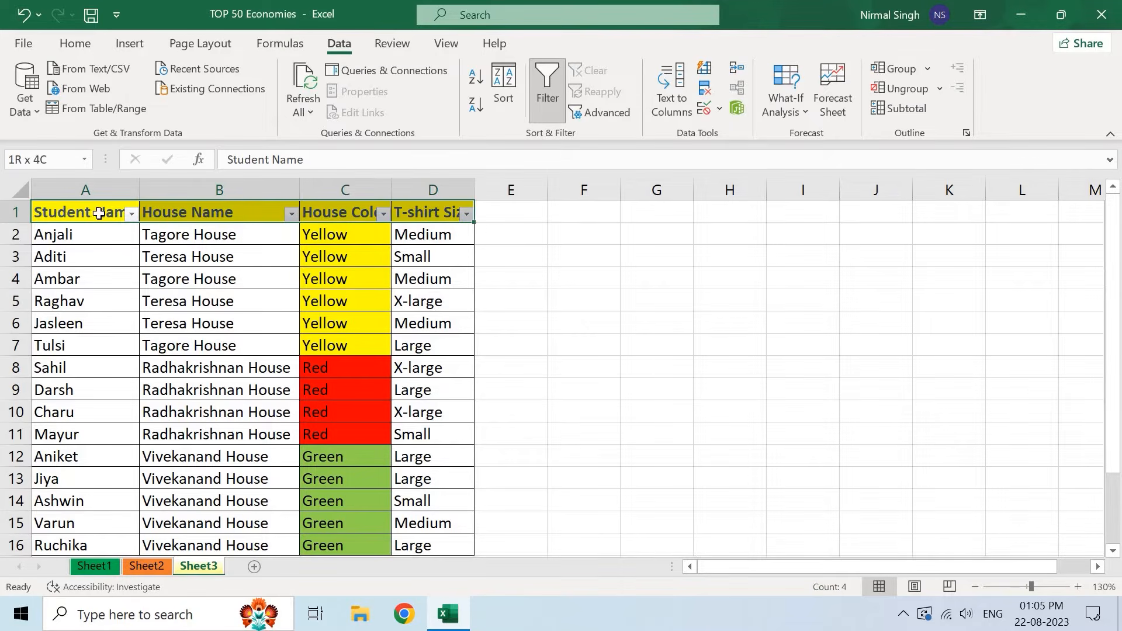
click(76, 47)
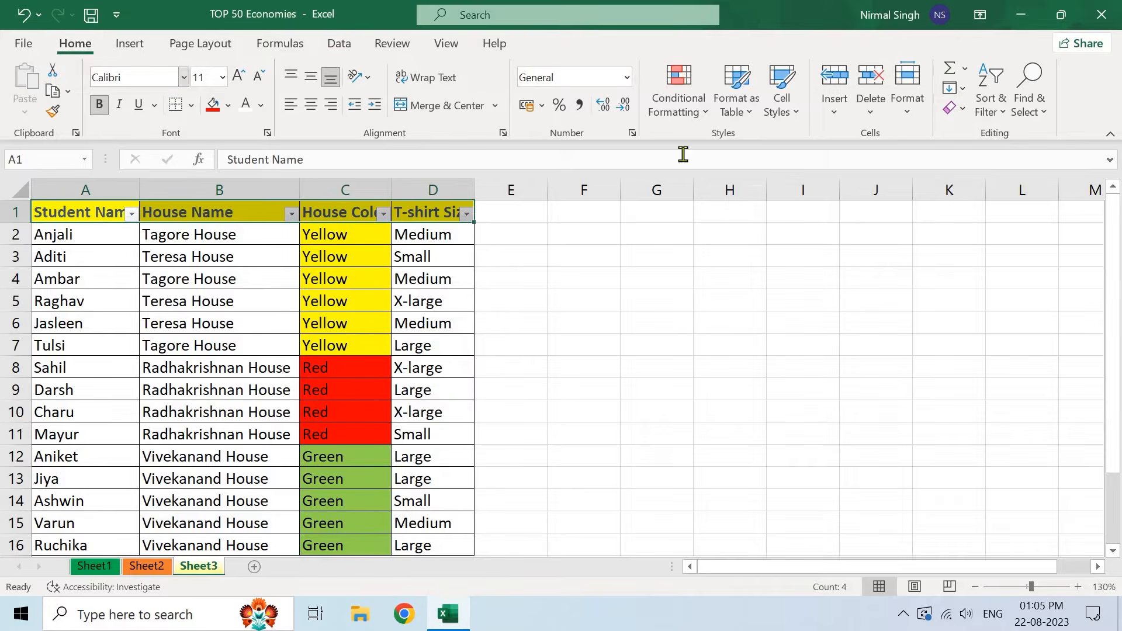
click(794, 105)
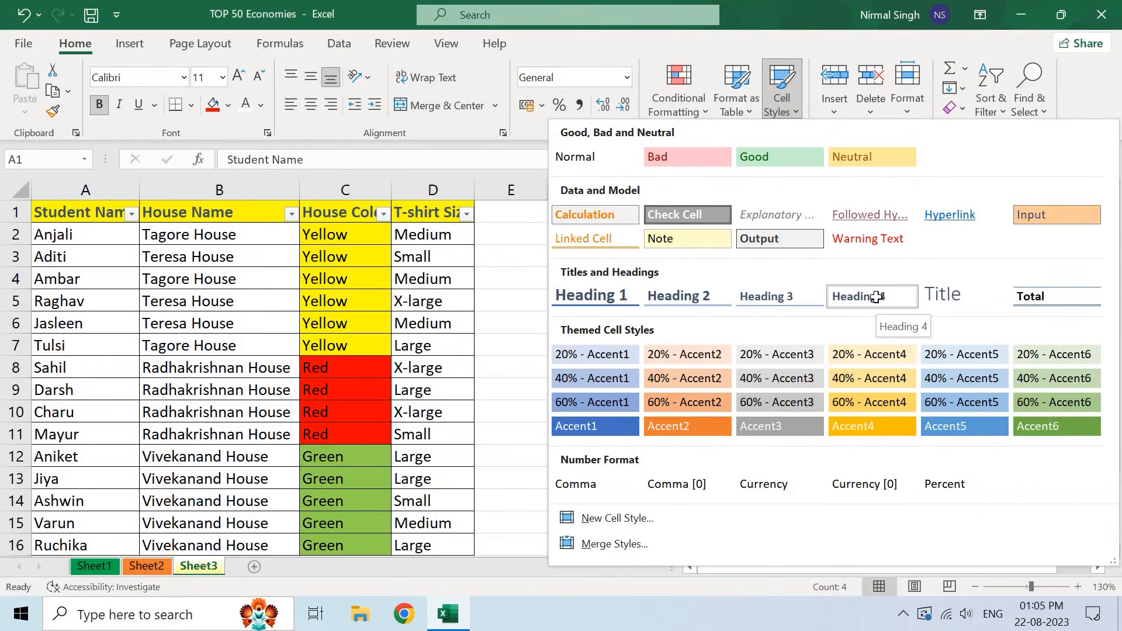
click(871, 297)
click(249, 239)
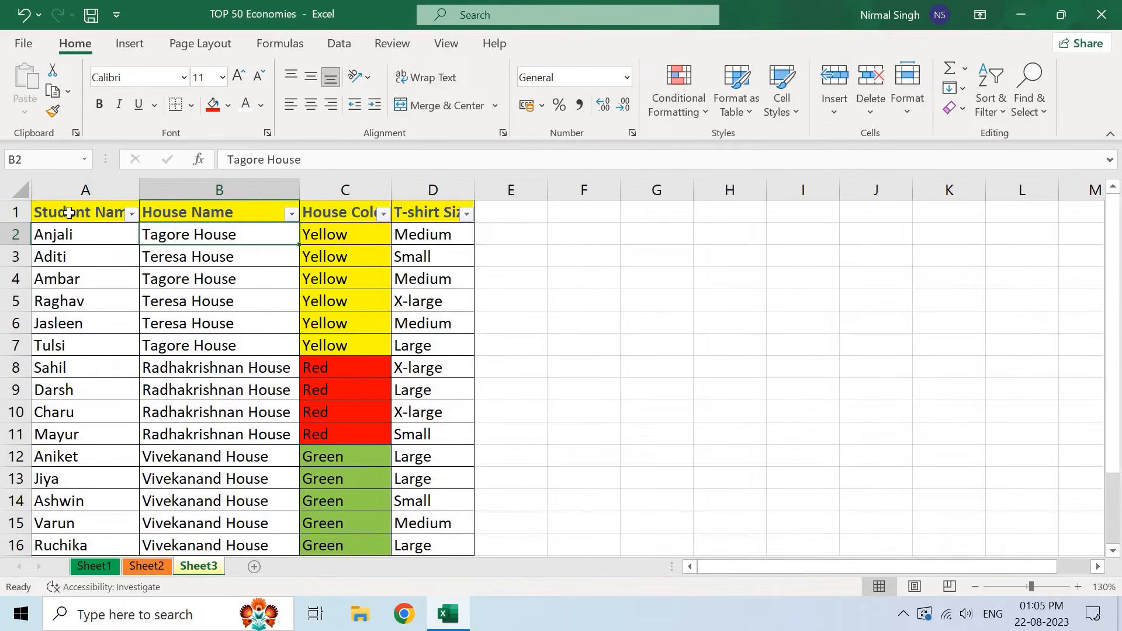
- Show the House Color filter list with Green, Red and Yellow options
click(16, 211)
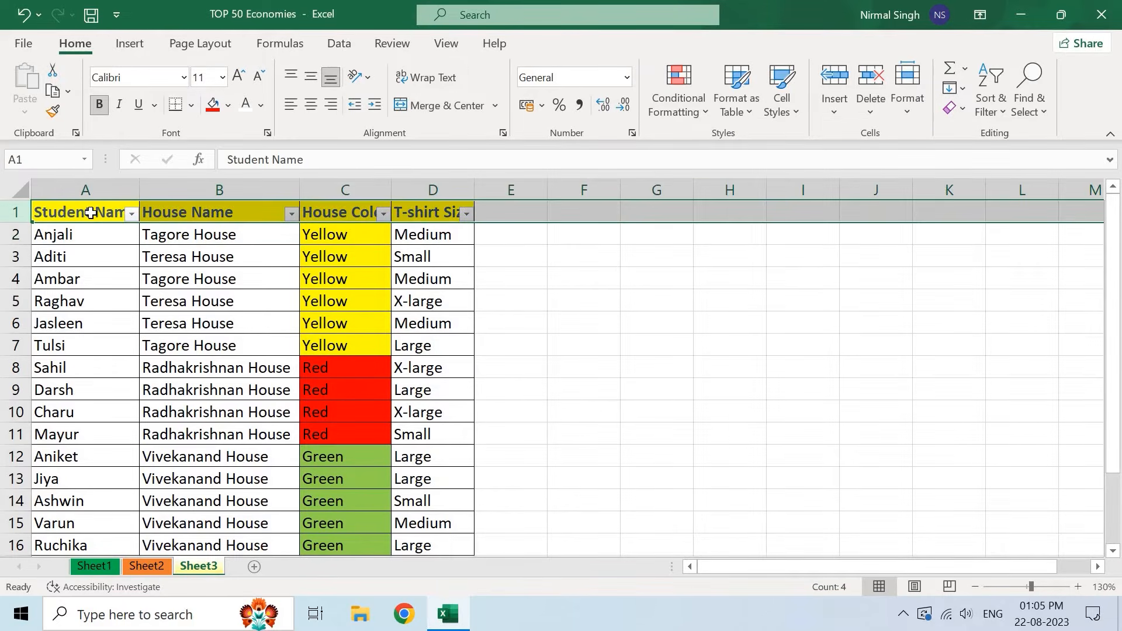
click(95, 213)
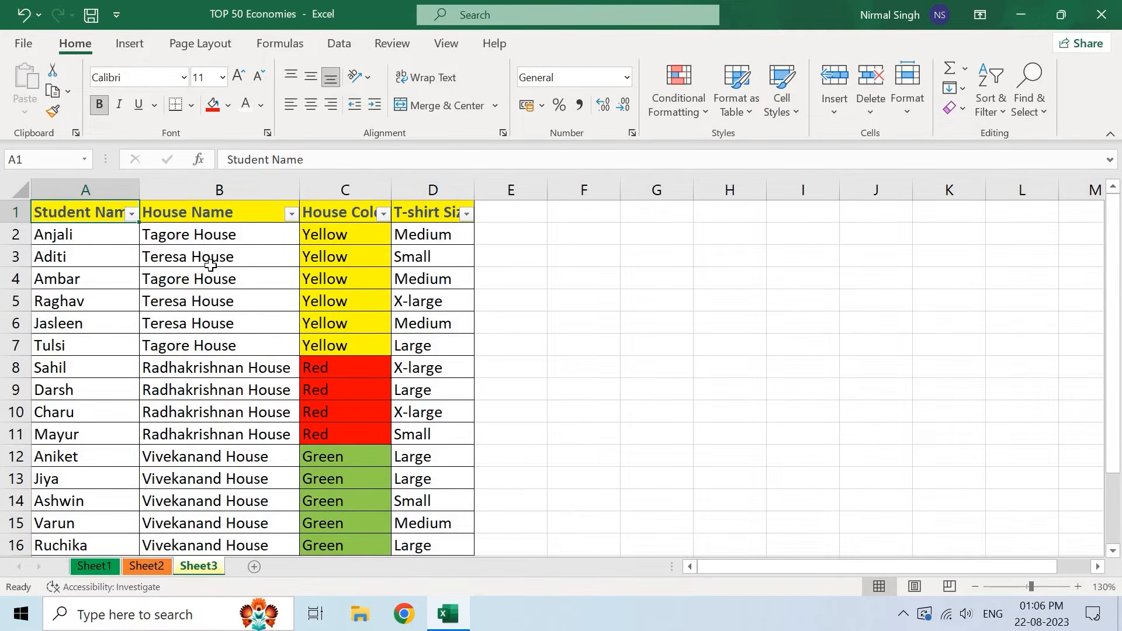
click(346, 214)
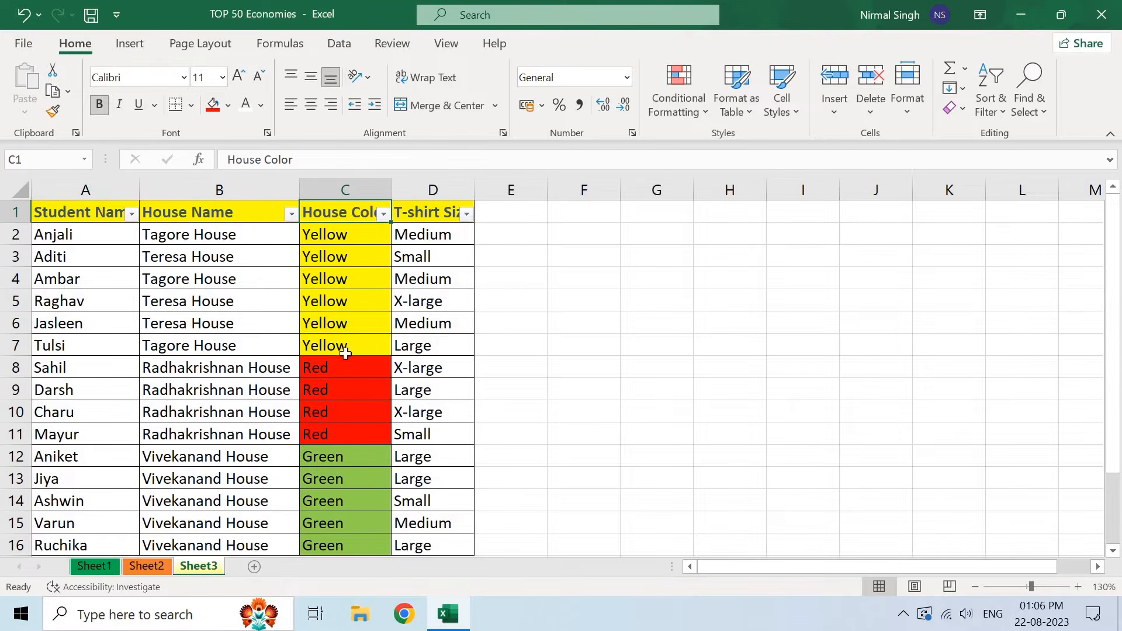
click(384, 215)
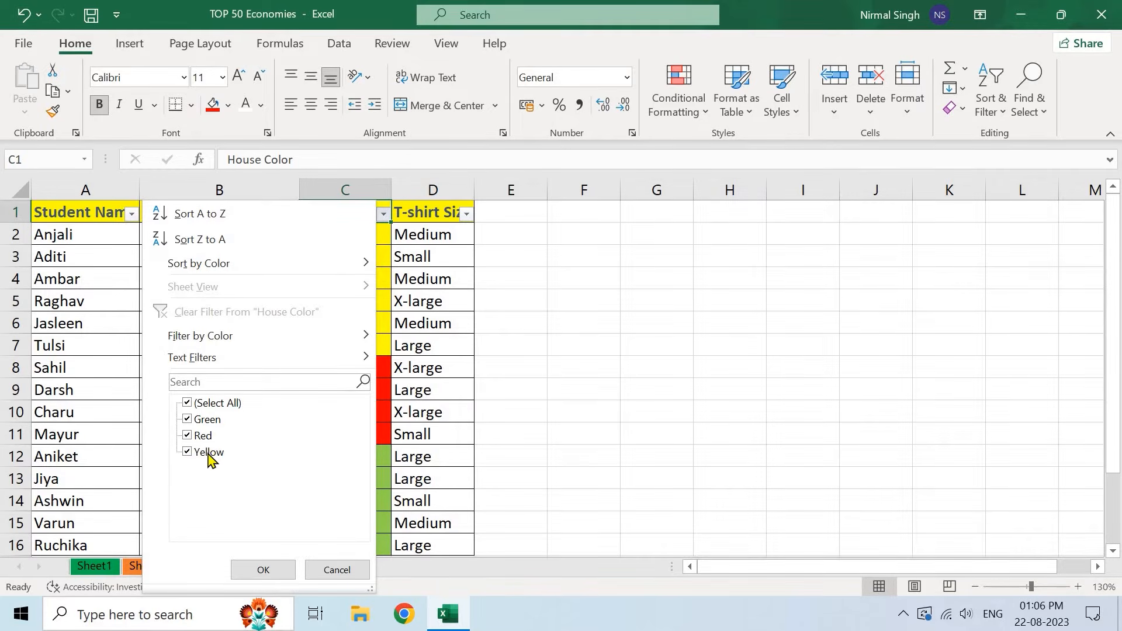
- Uncheck Red and Green in the House Color filter so only the six Yellow rows show
click(187, 436)
click(188, 419)
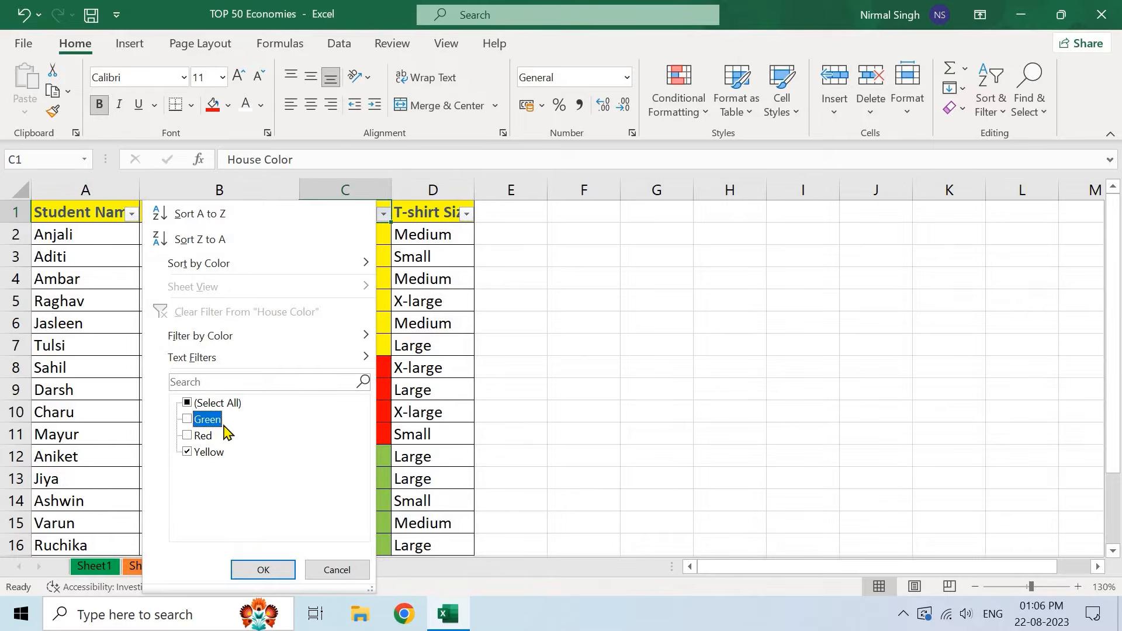
click(260, 569)
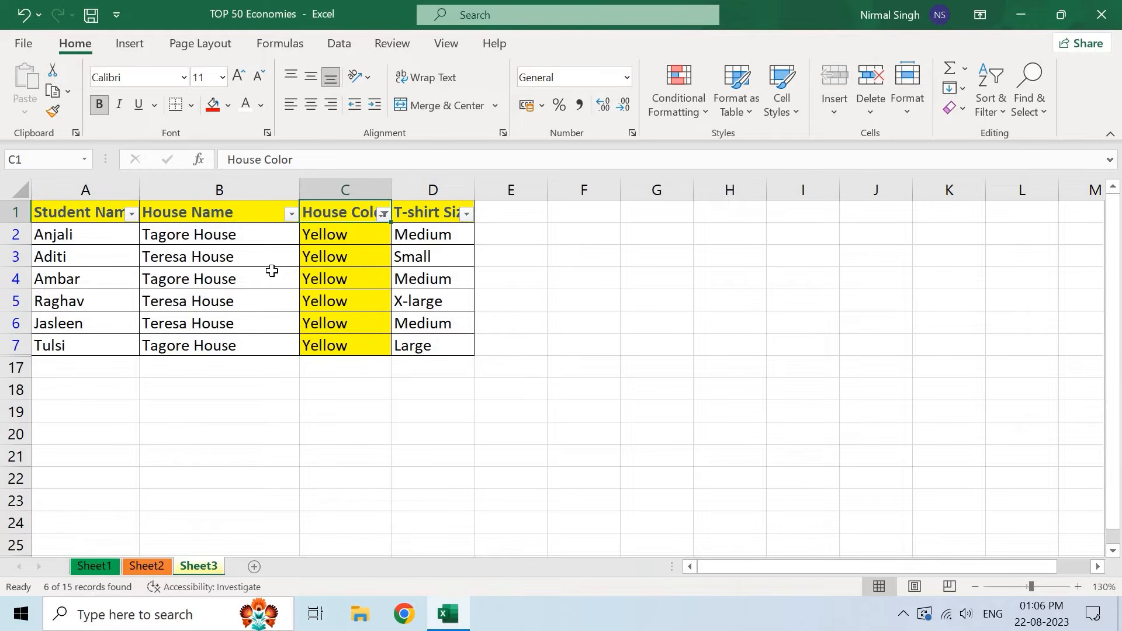
- Toggle AutoFilter with Ctrl+Shift+L so all 15 students show with filter arrows on the headers
key(ctrl+shift+l)
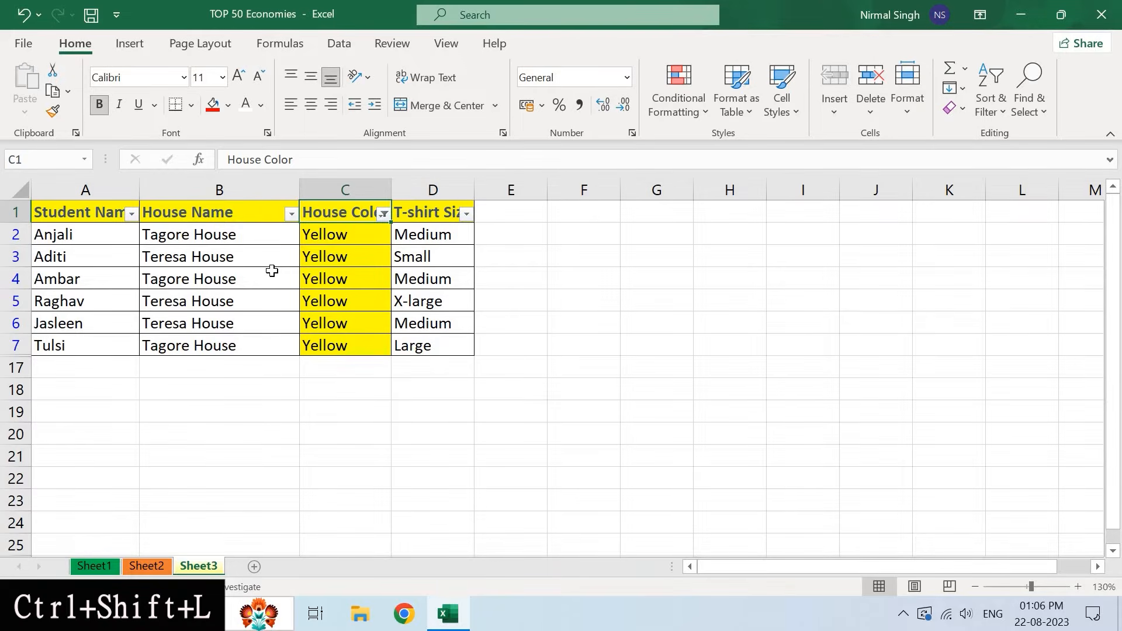
key(ctrl+shift+l)
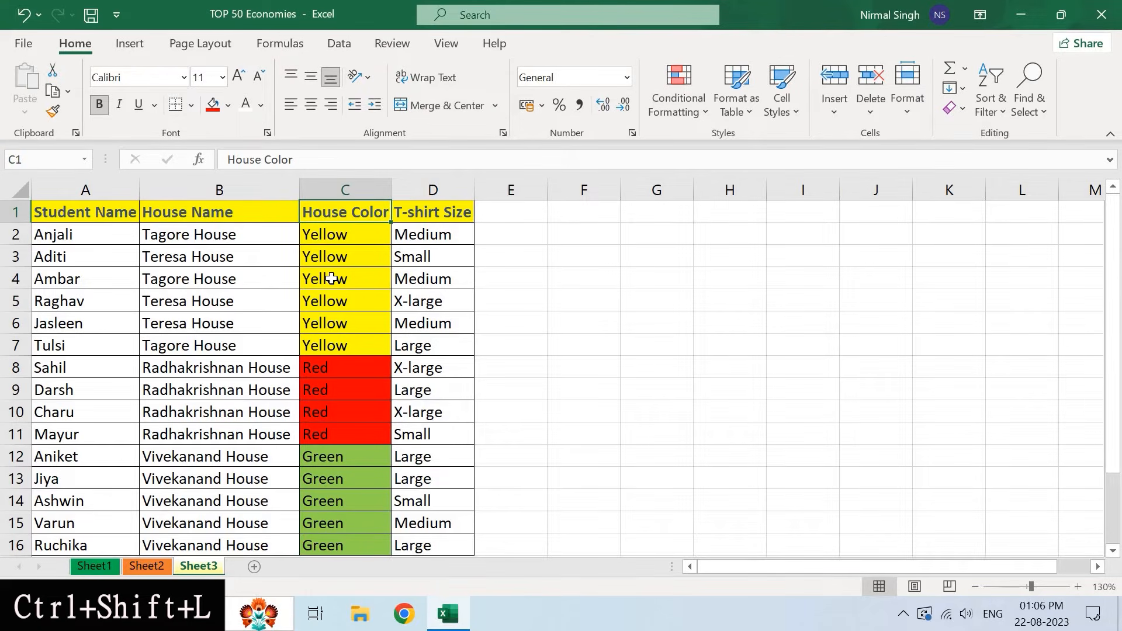
key(ctrl+shift+l)
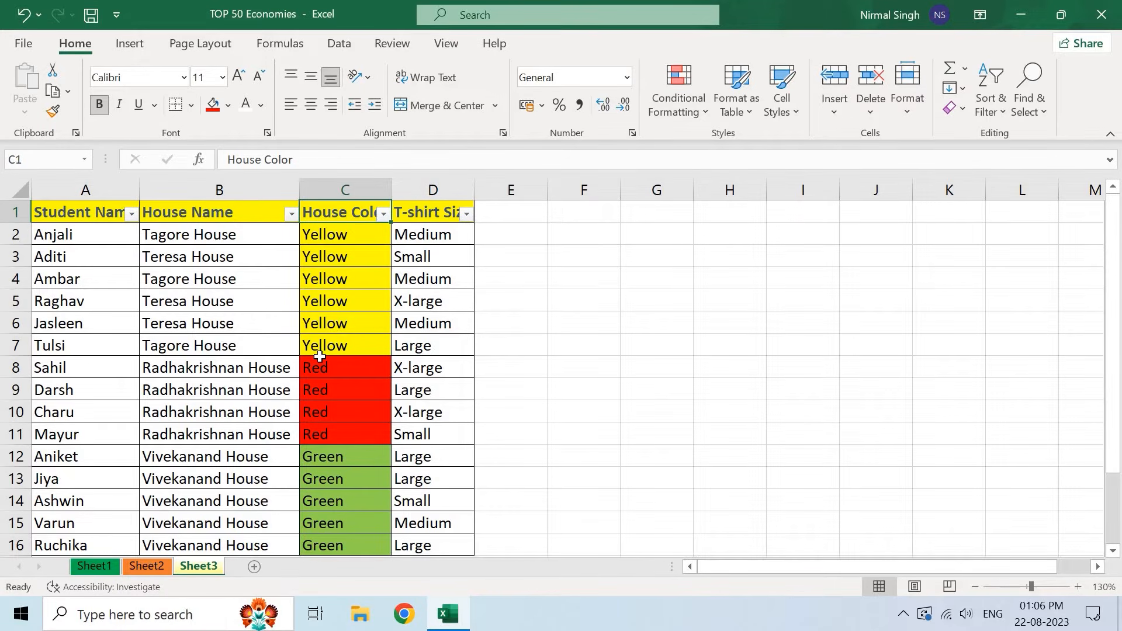
- Look through the Find & Select and Sort & Filter menus, then close them
click(1018, 112)
click(993, 111)
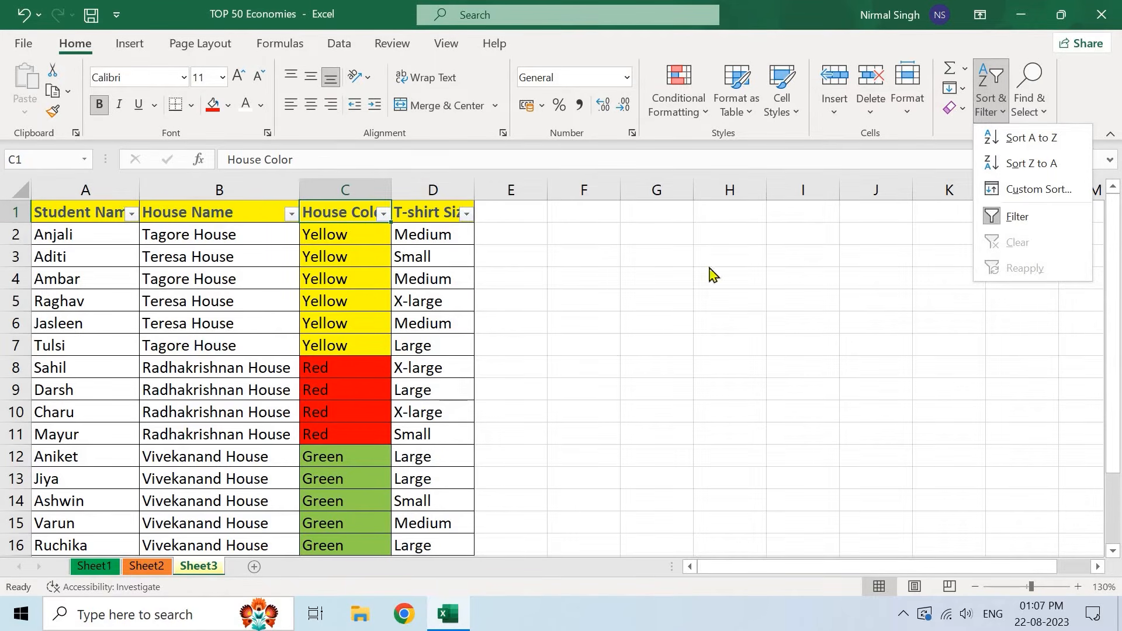
click(348, 278)
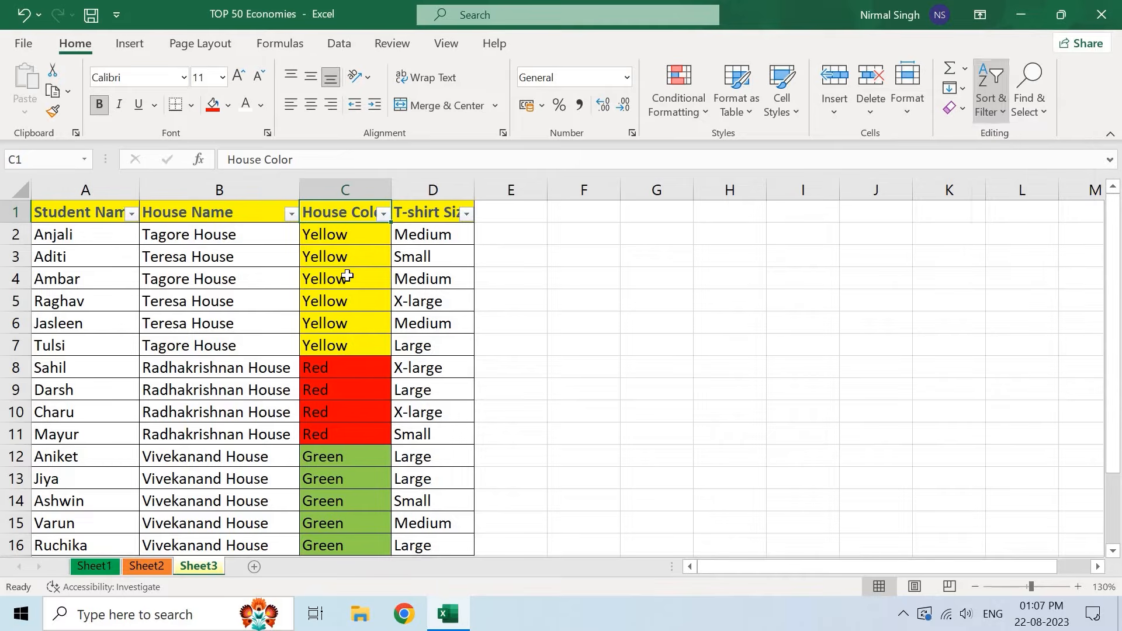
- Go to Sheet1's economies table and open the Find and Replace dialog via Find & Select
click(96, 567)
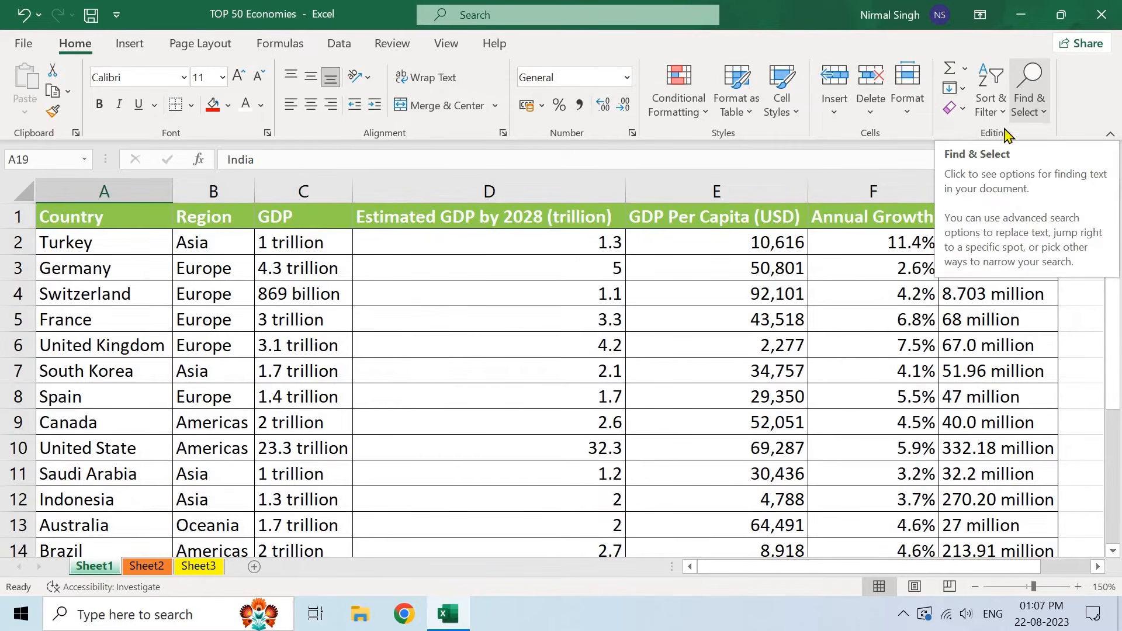
click(1033, 107)
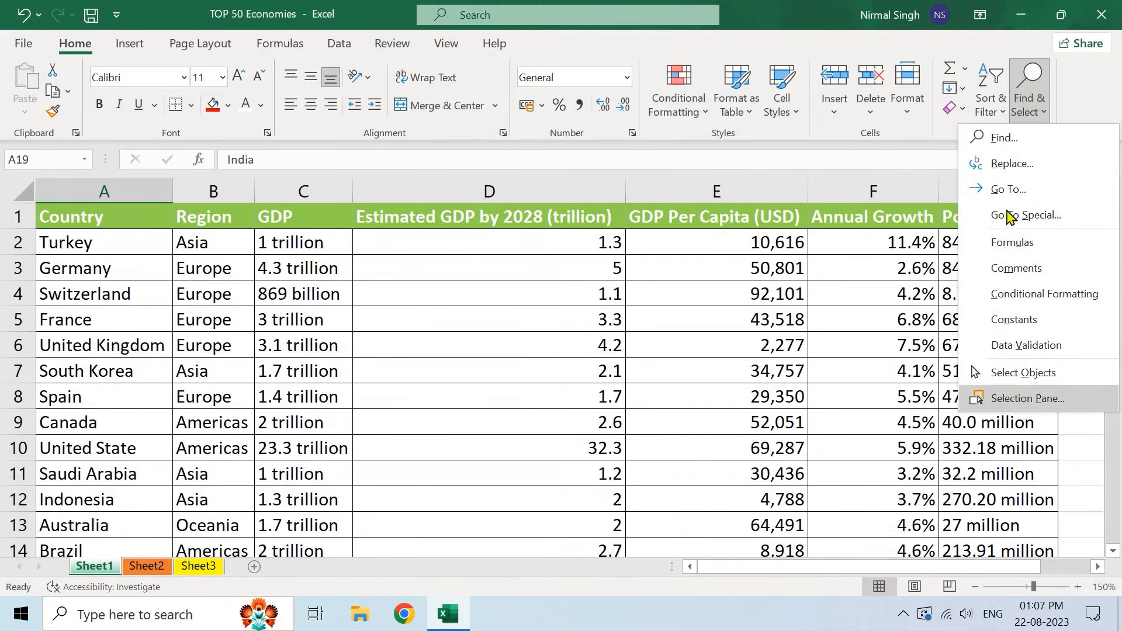
click(1003, 138)
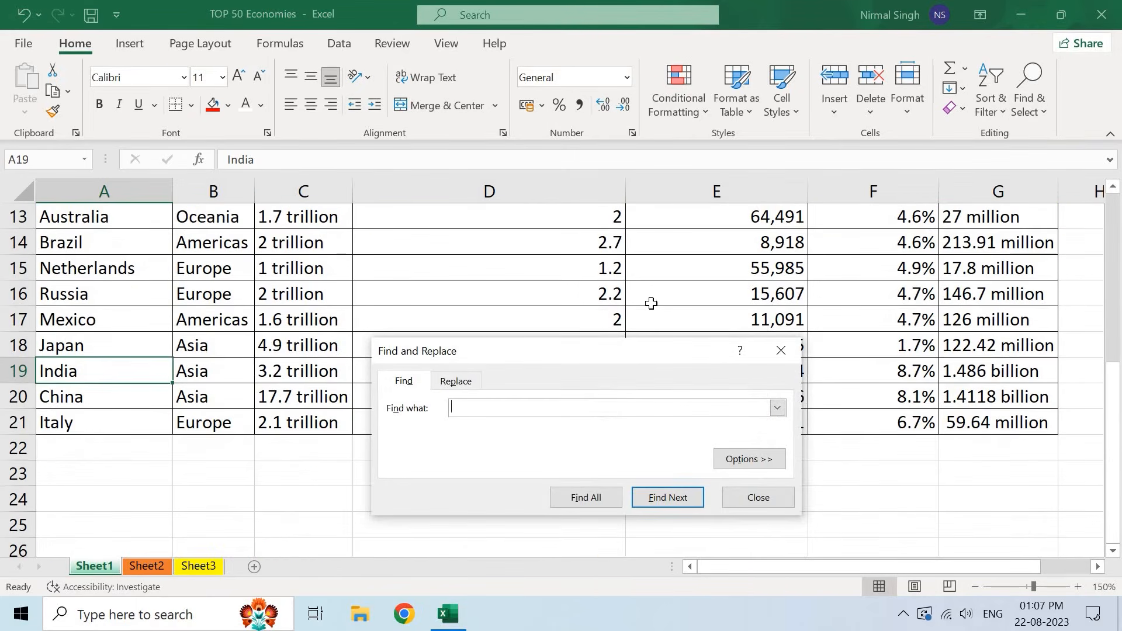
- Search for 'india' with Find Next to locate India in cell A19
scroll(651, 303, up, 3)
scroll(651, 303, up, 1)
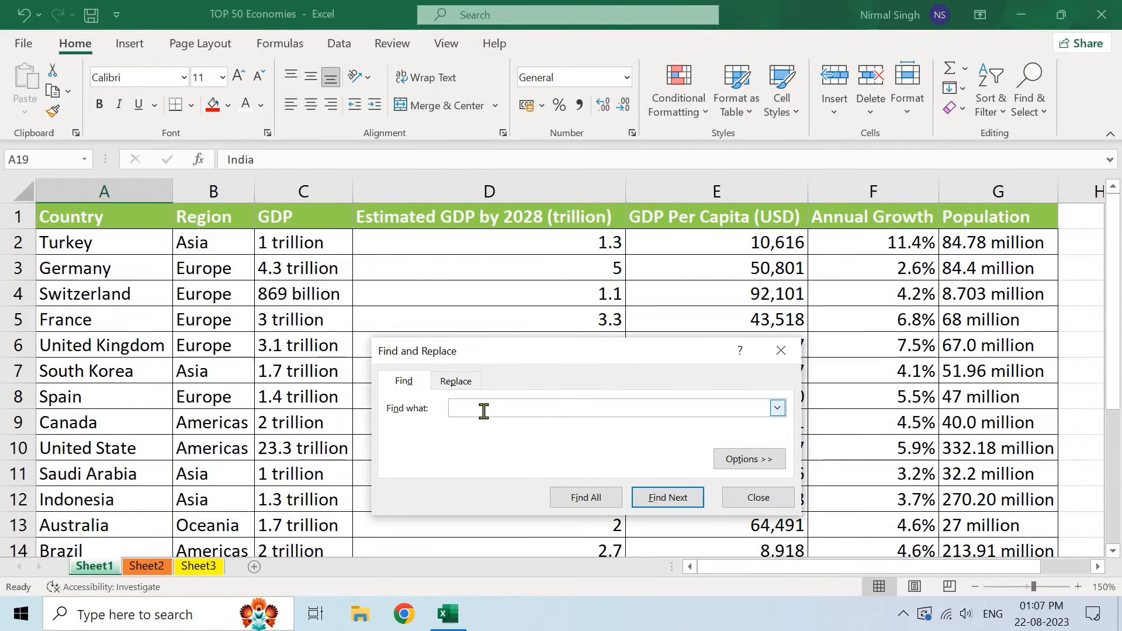
text(dia)
click(670, 503)
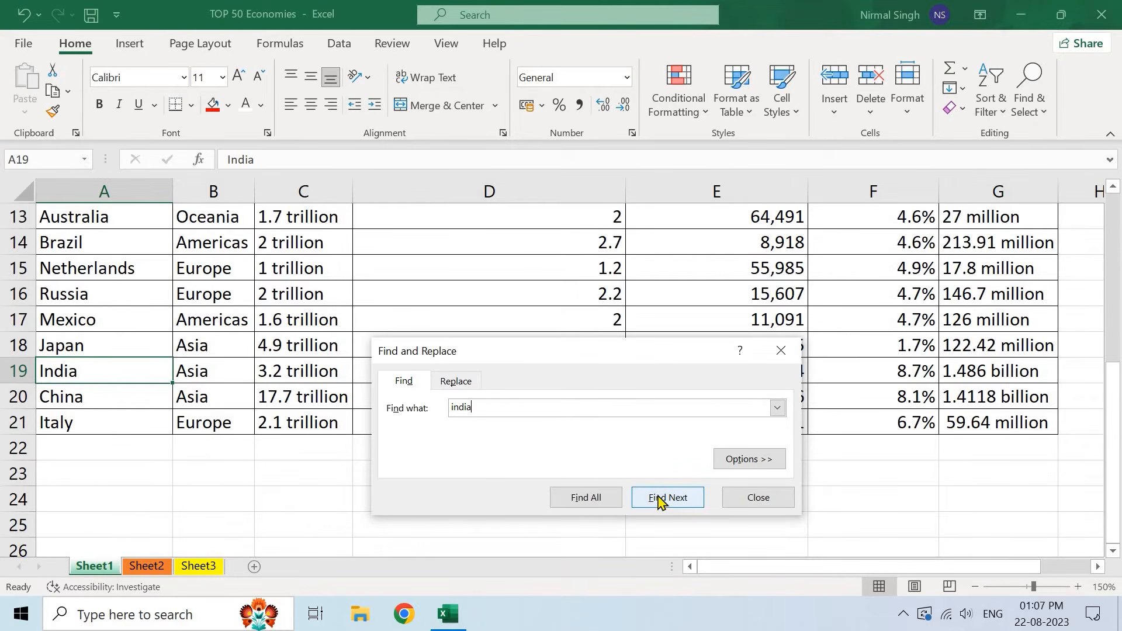
scroll(266, 365, up, 1)
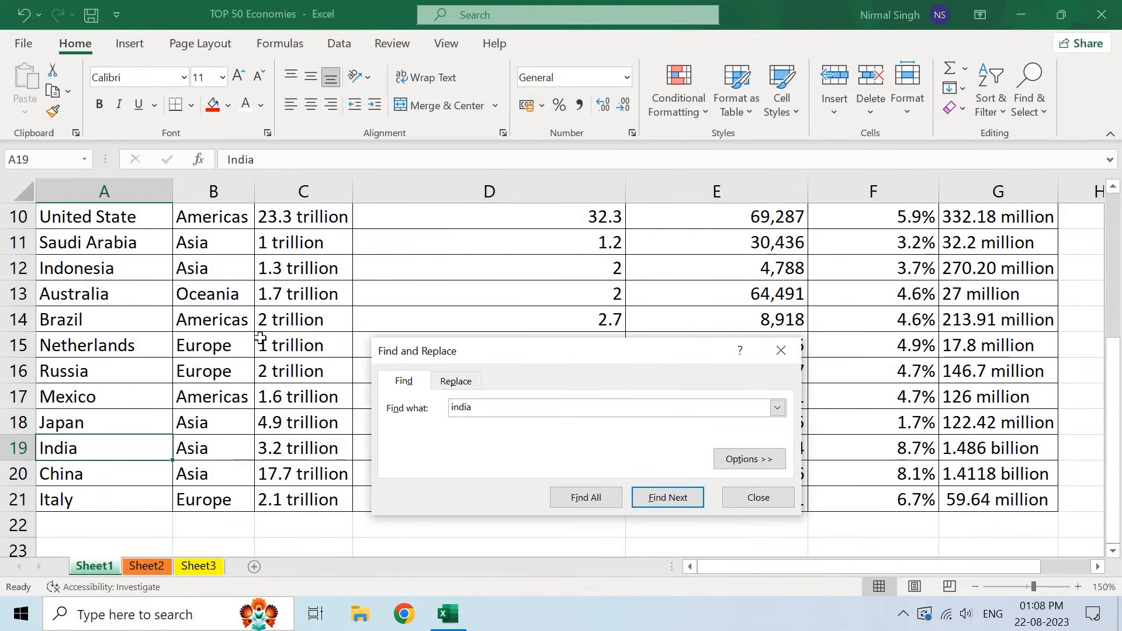
scroll(260, 338, up, 1)
scroll(260, 338, up, 2)
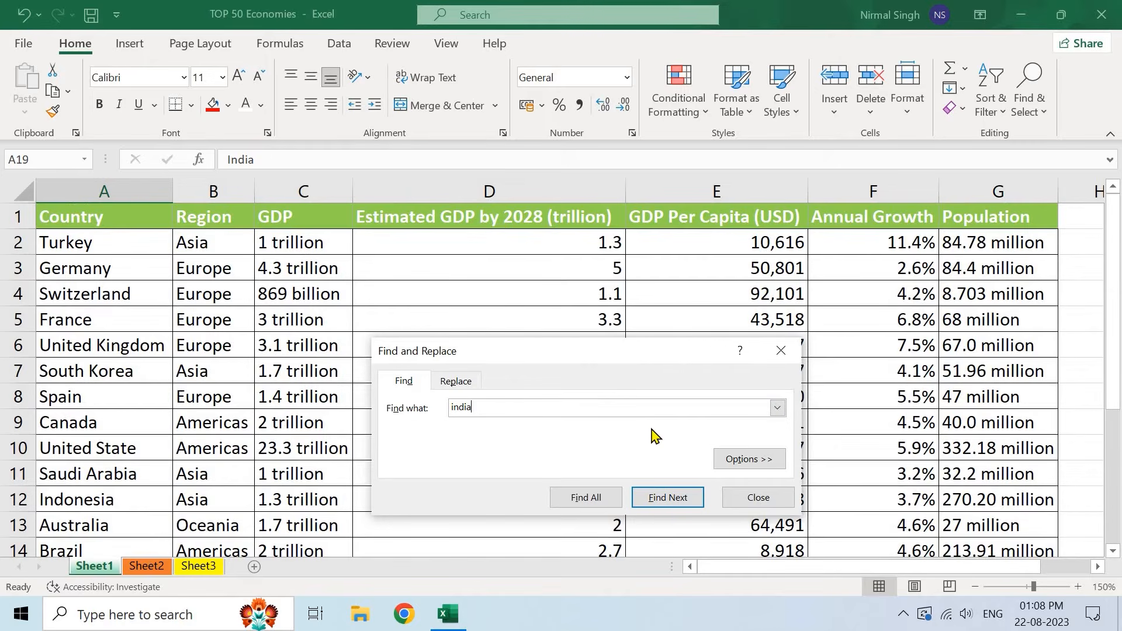
click(672, 499)
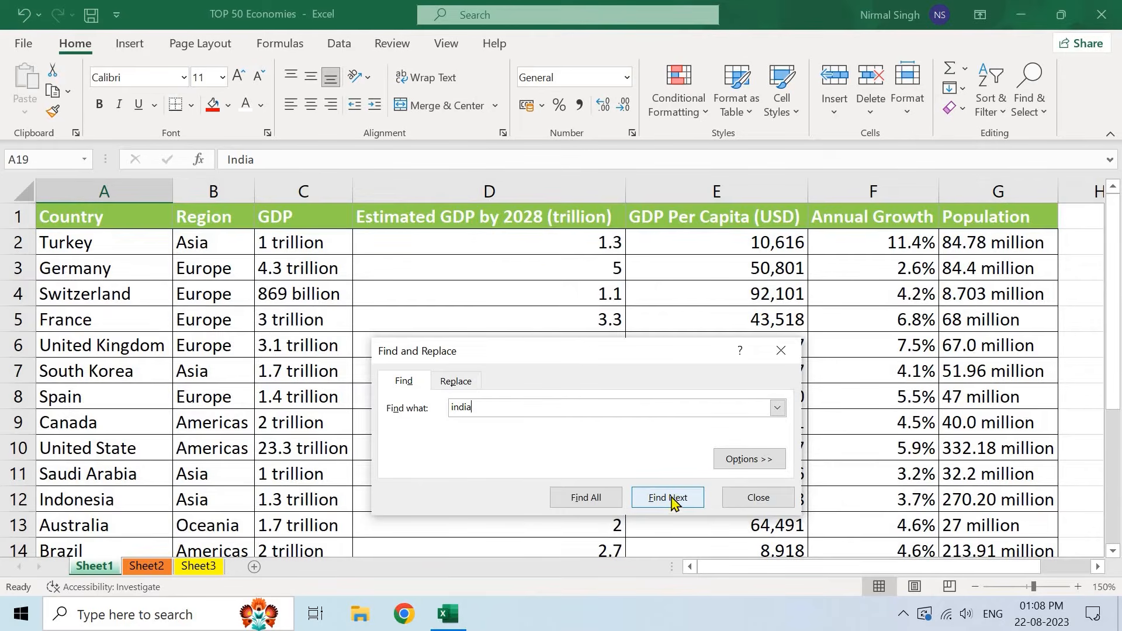
- Close the Find dialog, reopen it with Ctrl+F, and close it again
key(Escape)
scroll(740, 355, up, 4)
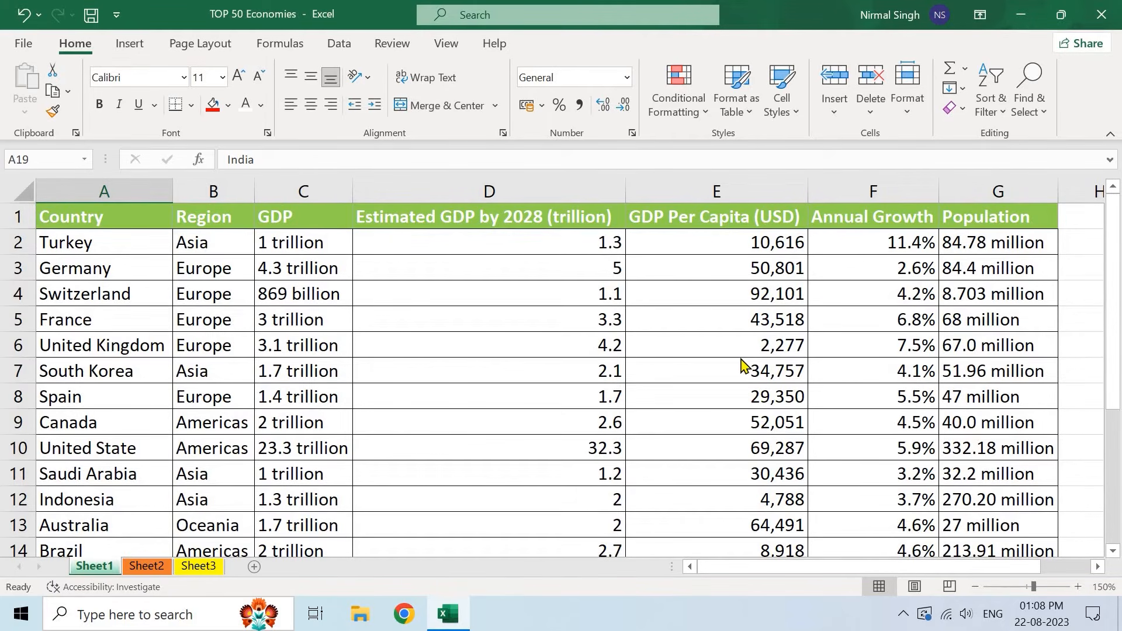
key(ctrl+f)
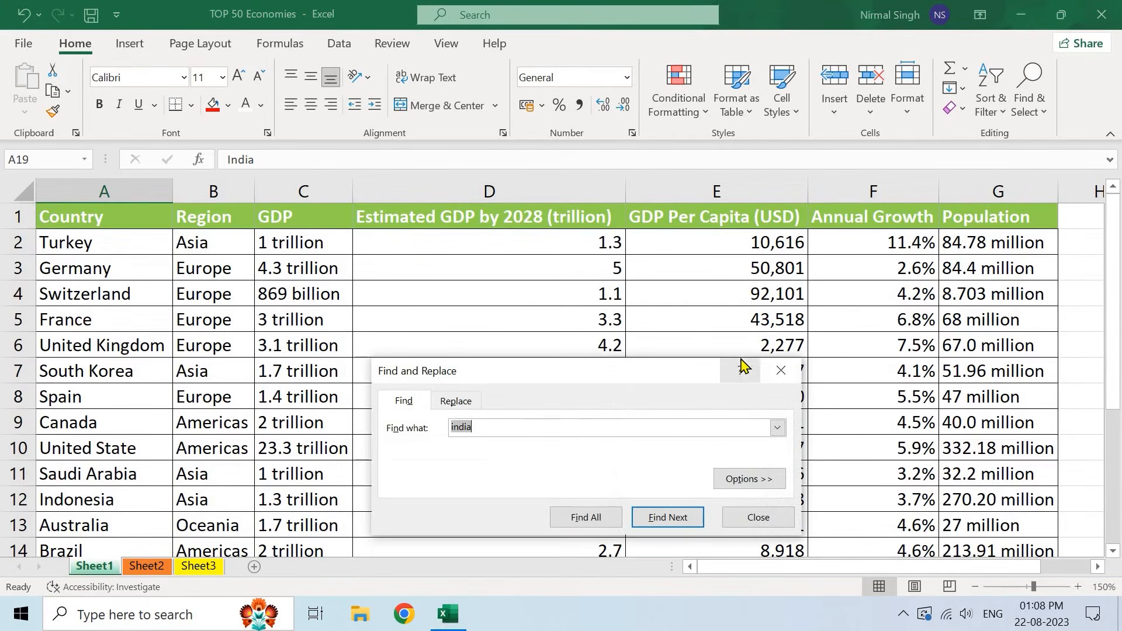
click(781, 371)
- Open the Replace tab and clear 'india' to replace 'united state' with 'USA'
click(1037, 116)
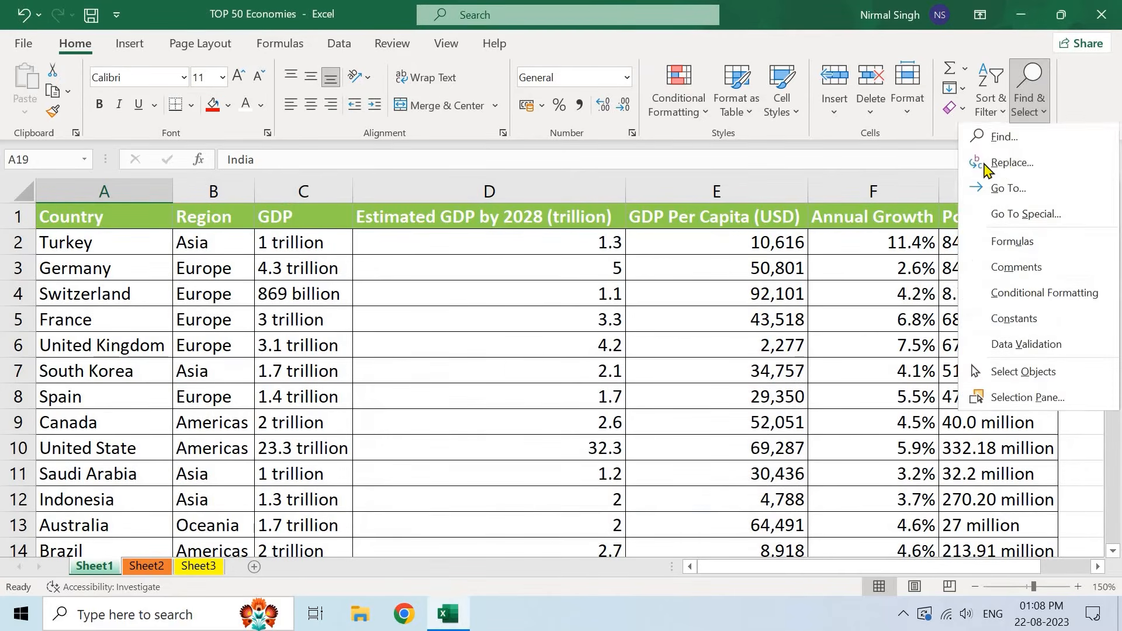
click(1012, 164)
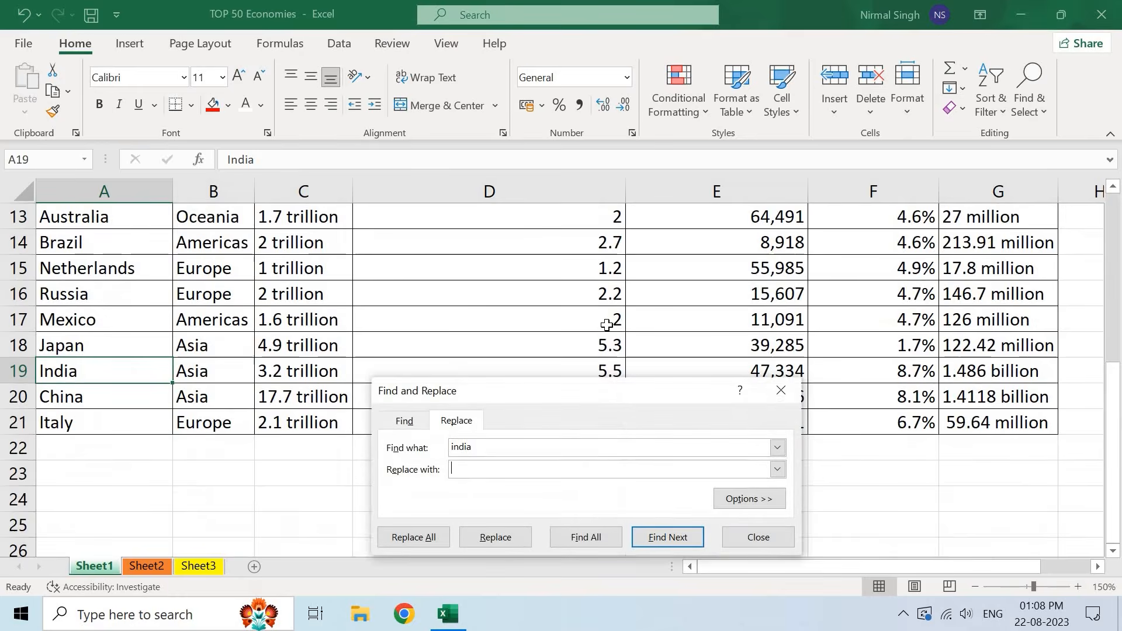
scroll(608, 325, up, 4)
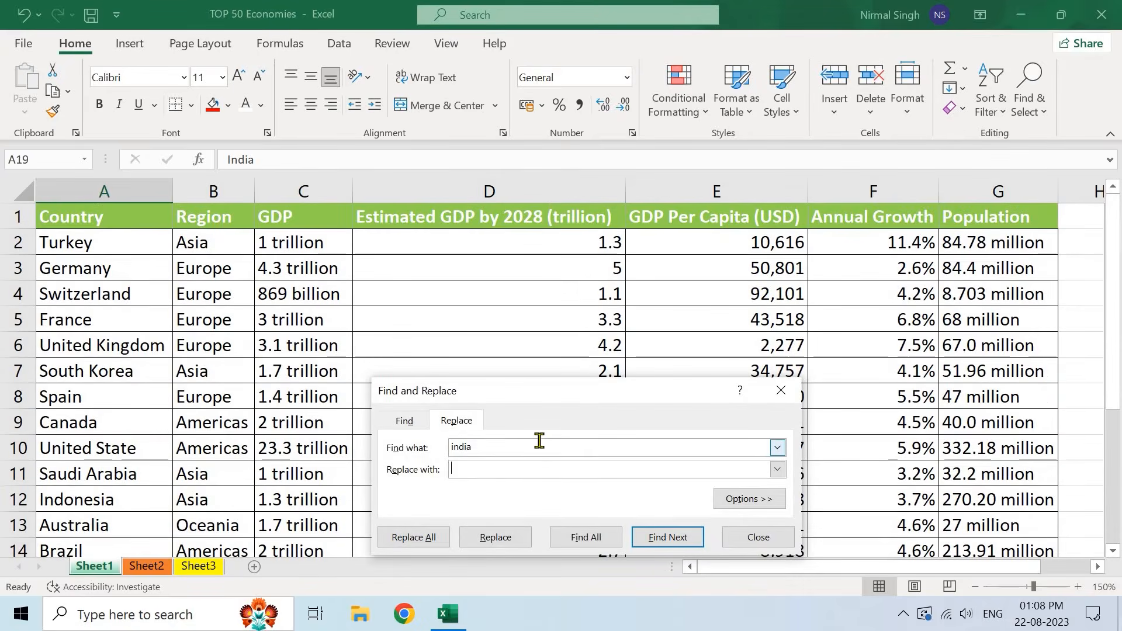
key(BackSpace)
key(BackSpace)
key(BackSpace)
key(BackSpace)
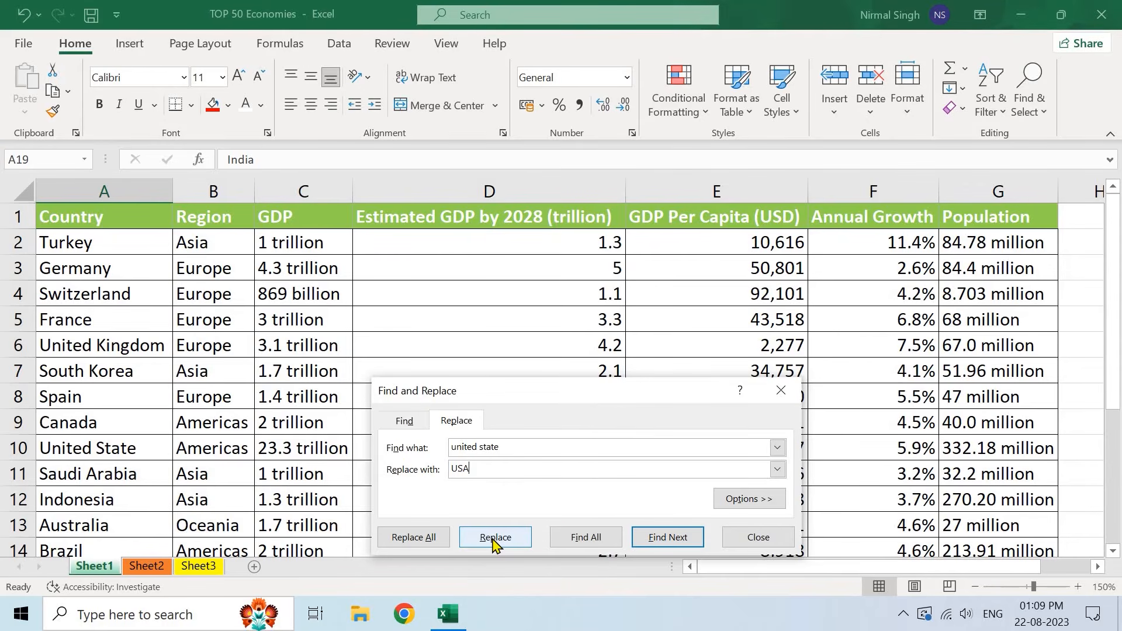
- In the replace options, set the Within scope to the current sheet instead of Workbook
click(745, 501)
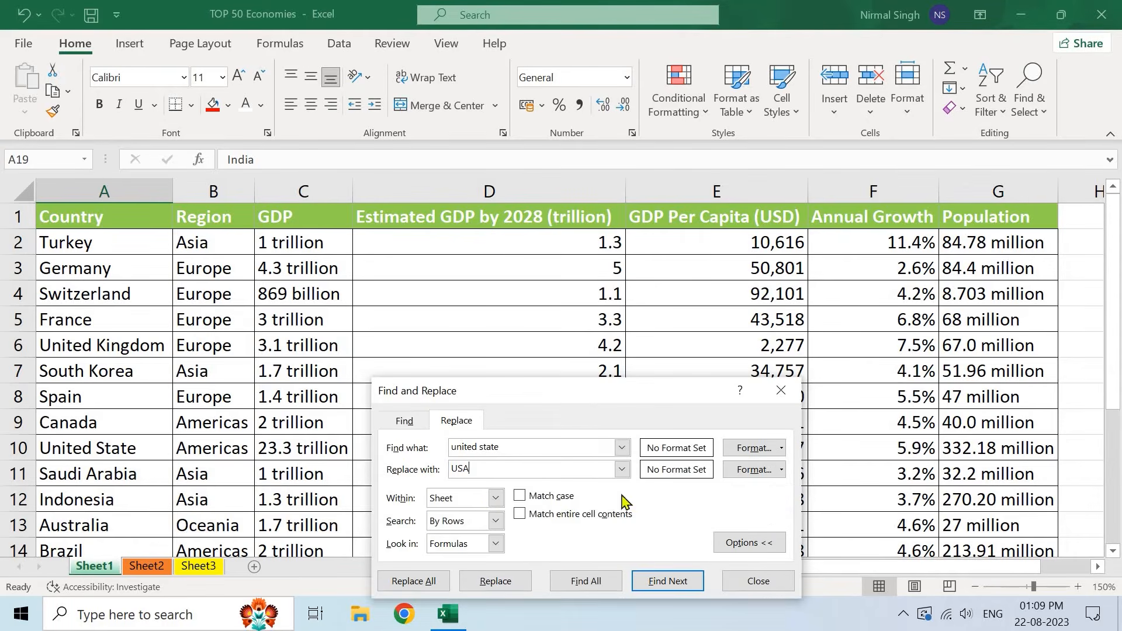
click(496, 498)
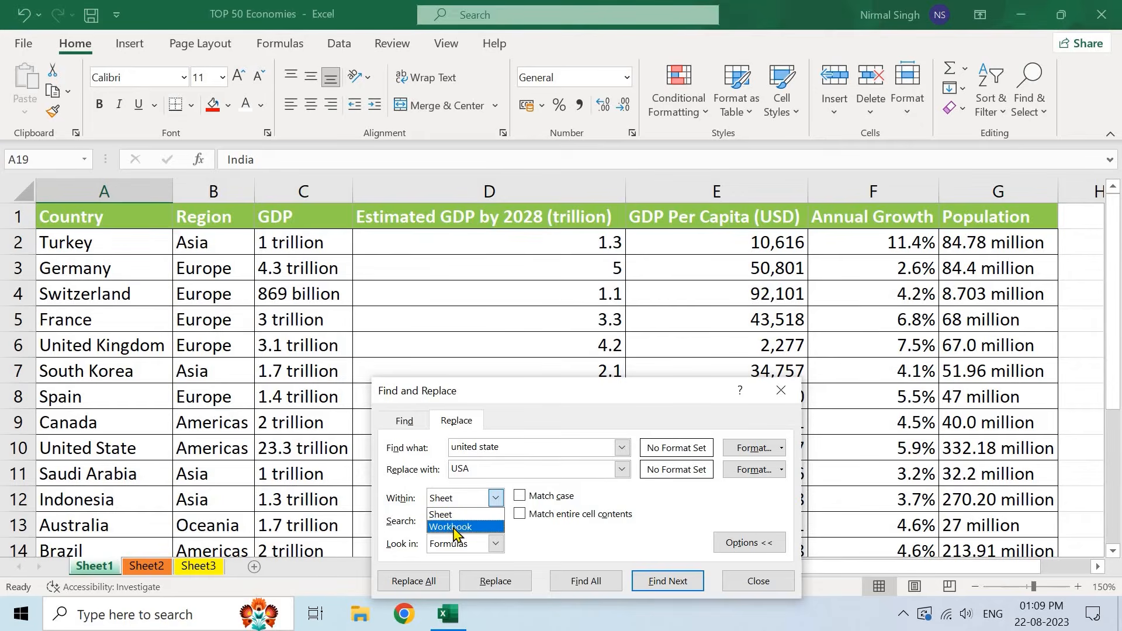
click(455, 527)
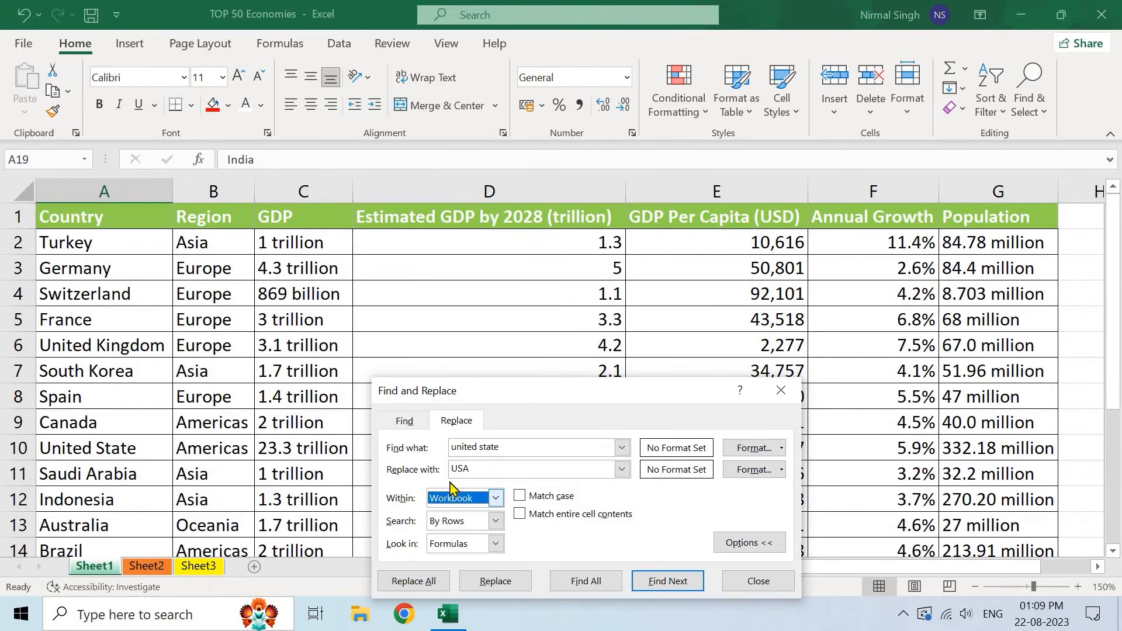
click(496, 498)
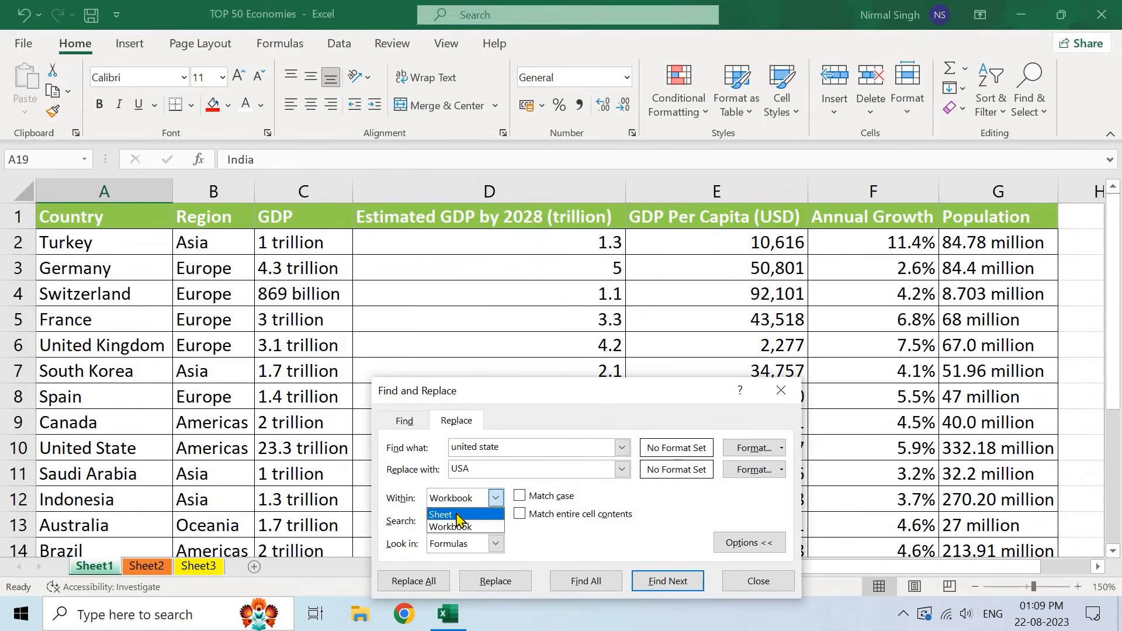
click(458, 516)
click(742, 543)
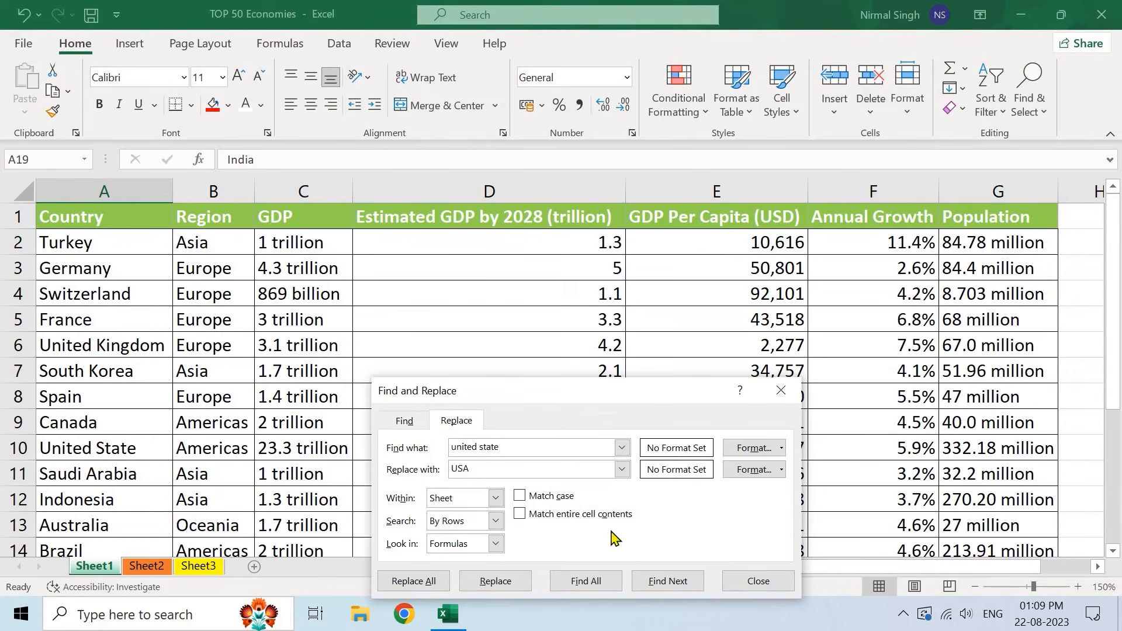
- Replace United State in cell A10 with USA, then close the Replace dialog
click(498, 537)
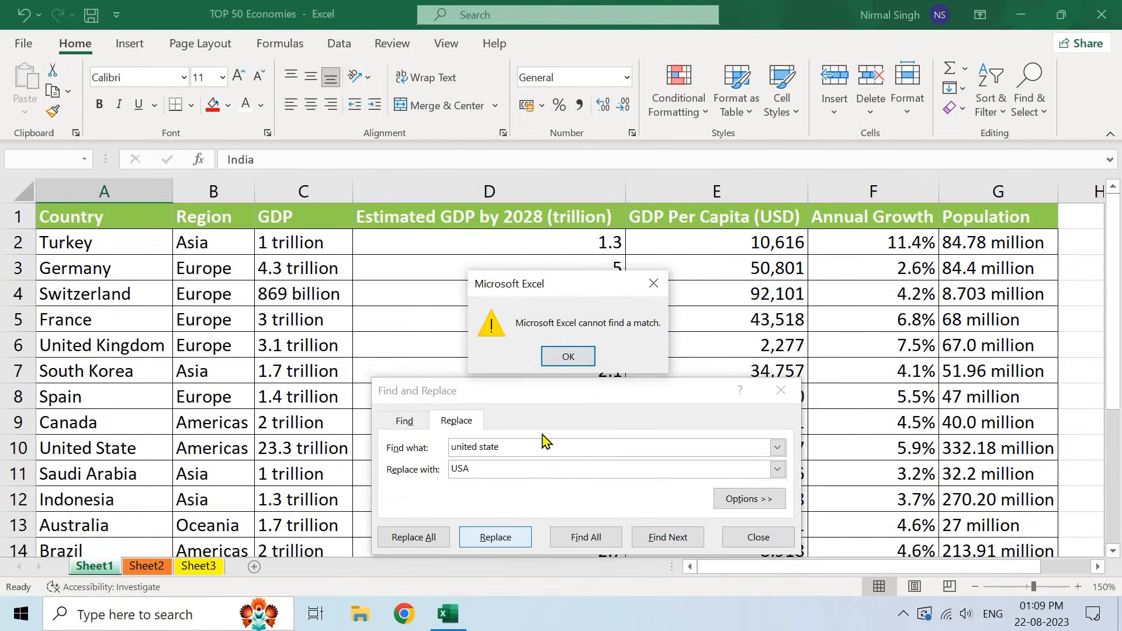
click(568, 358)
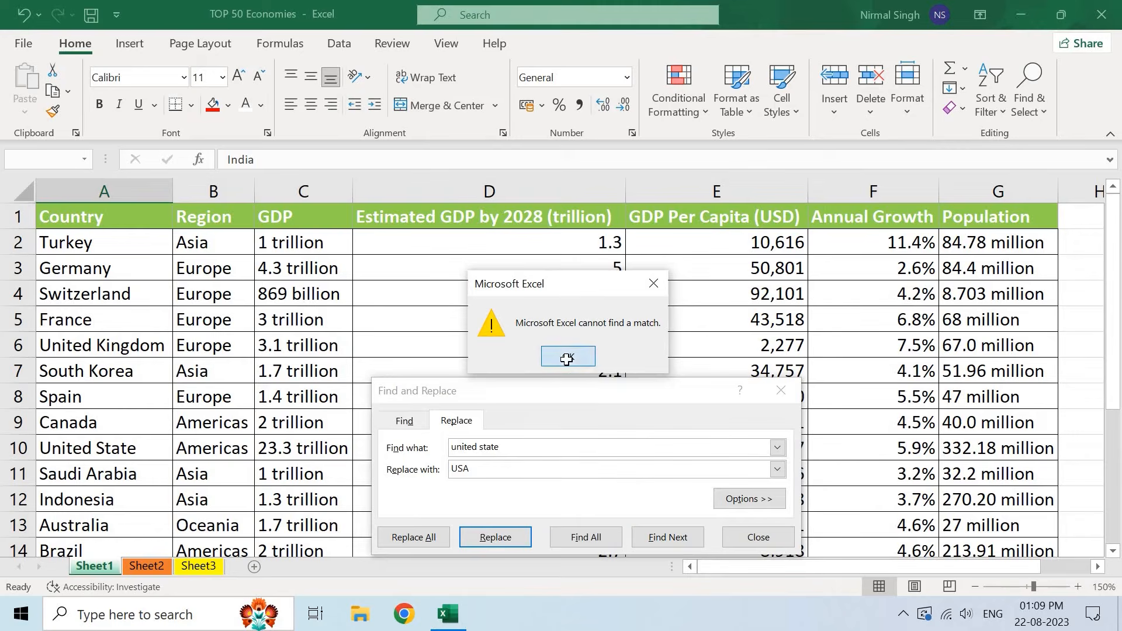
click(668, 537)
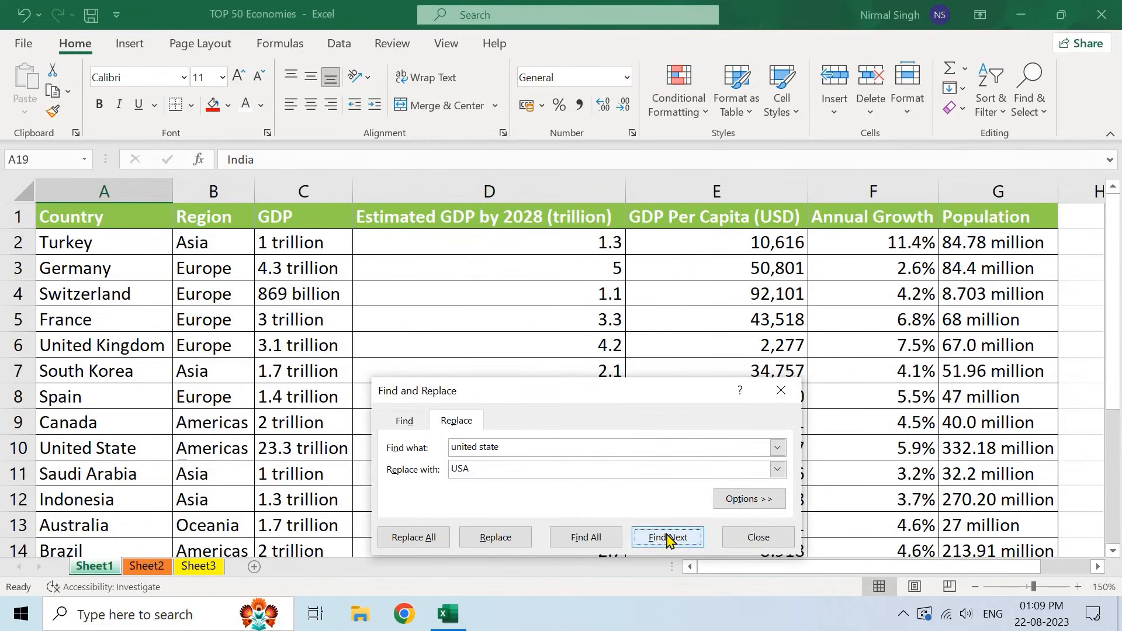
click(493, 537)
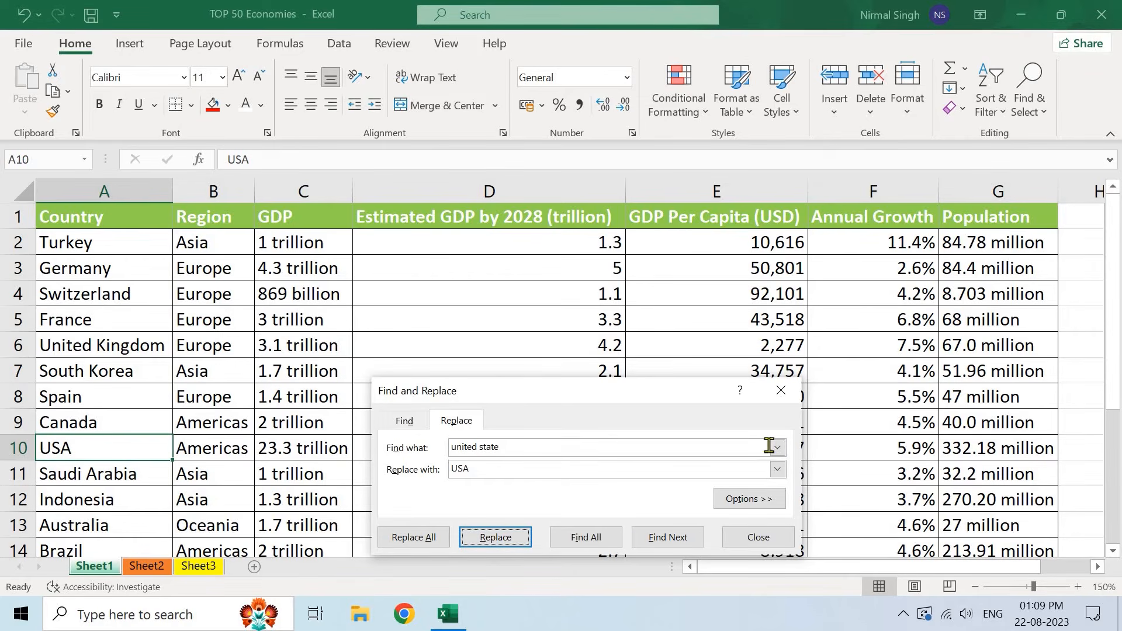
click(774, 393)
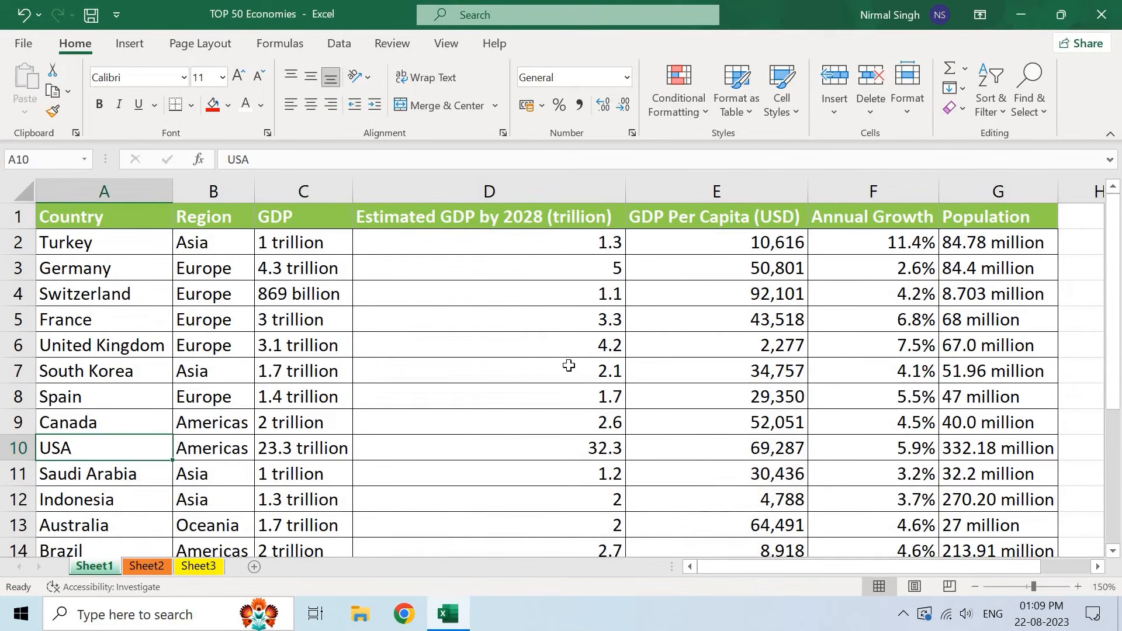
key(ctrl+h)
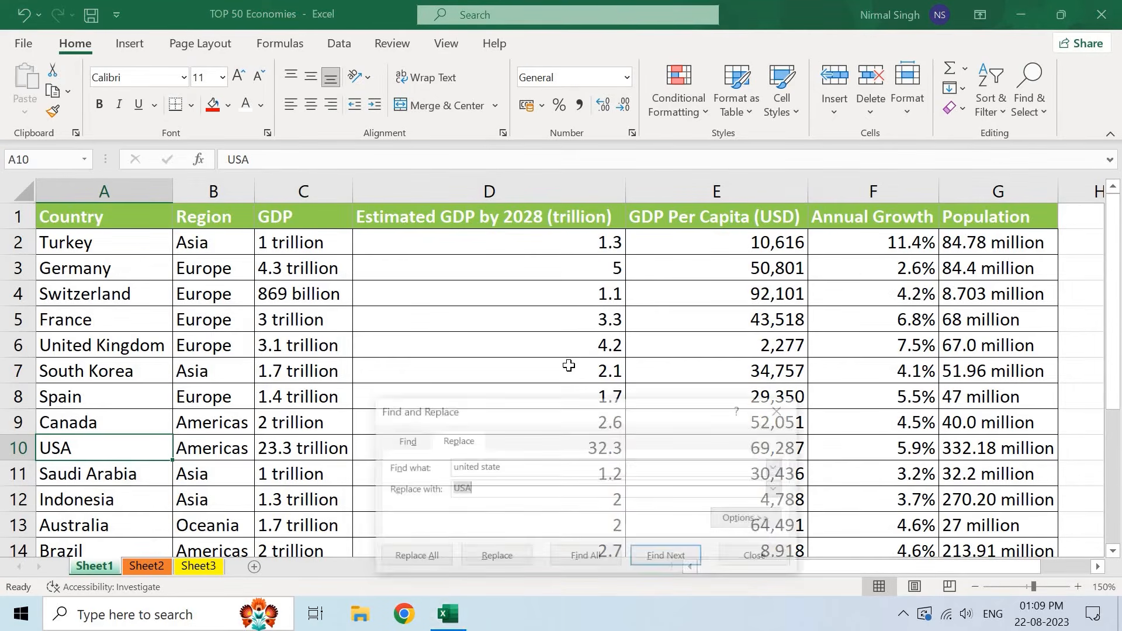
click(769, 409)
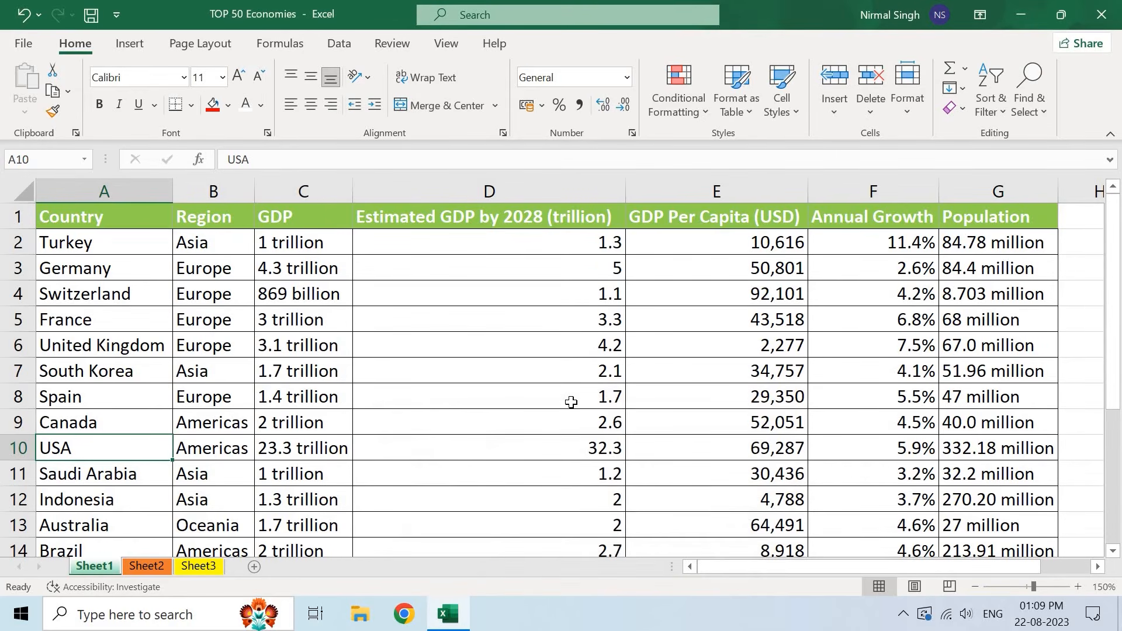